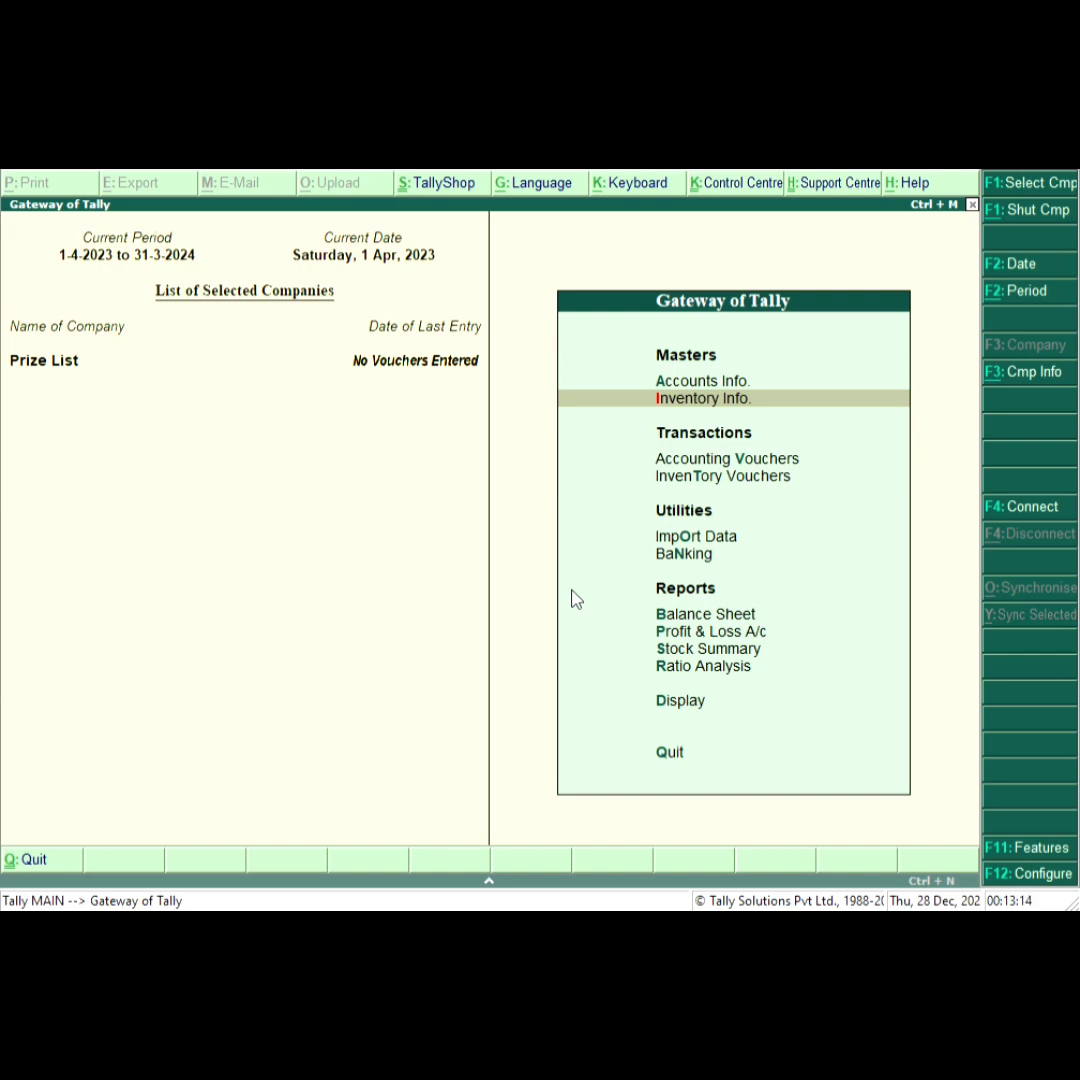
Turn on multiple price levels in the company's inventory features.
key("F11")
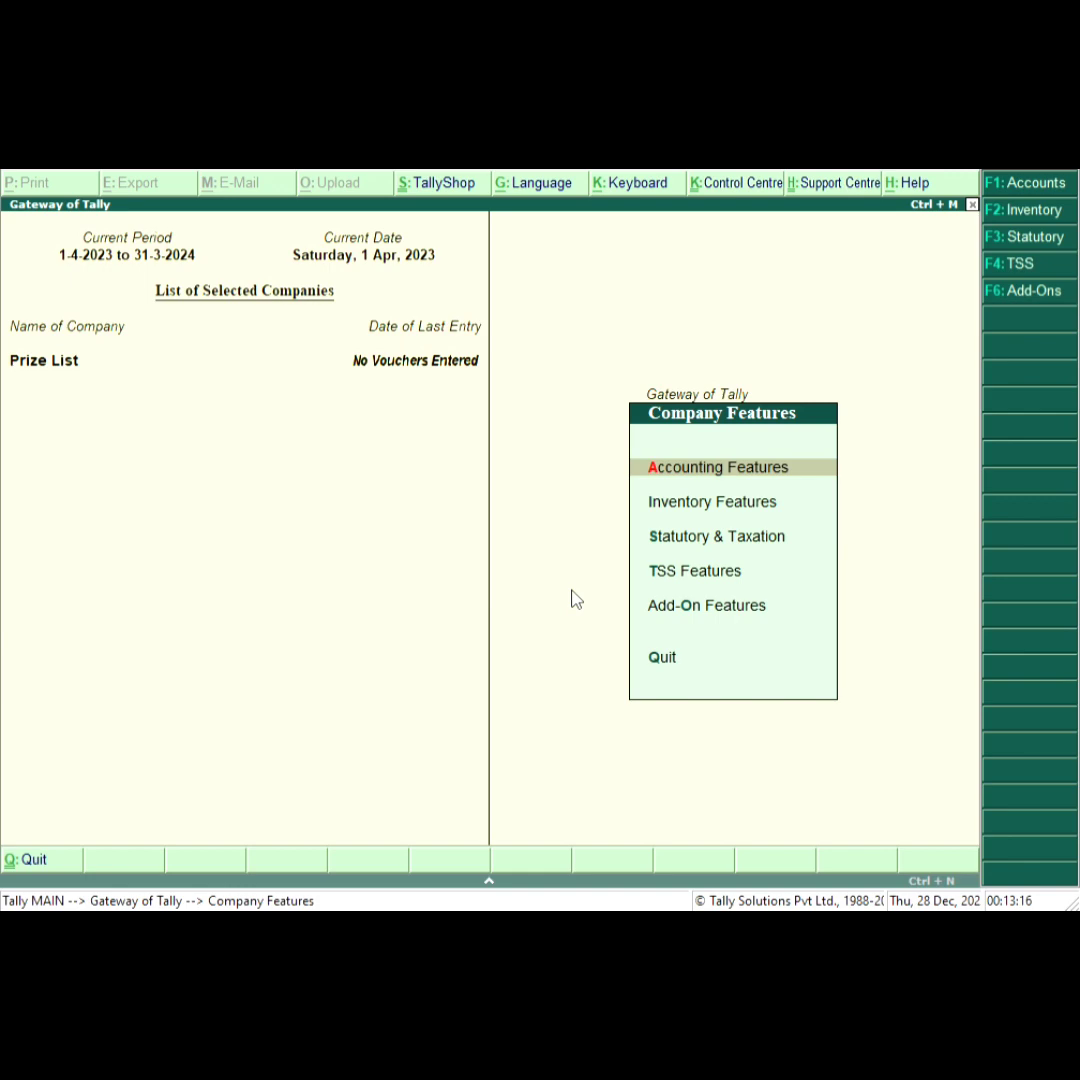
key("Down")
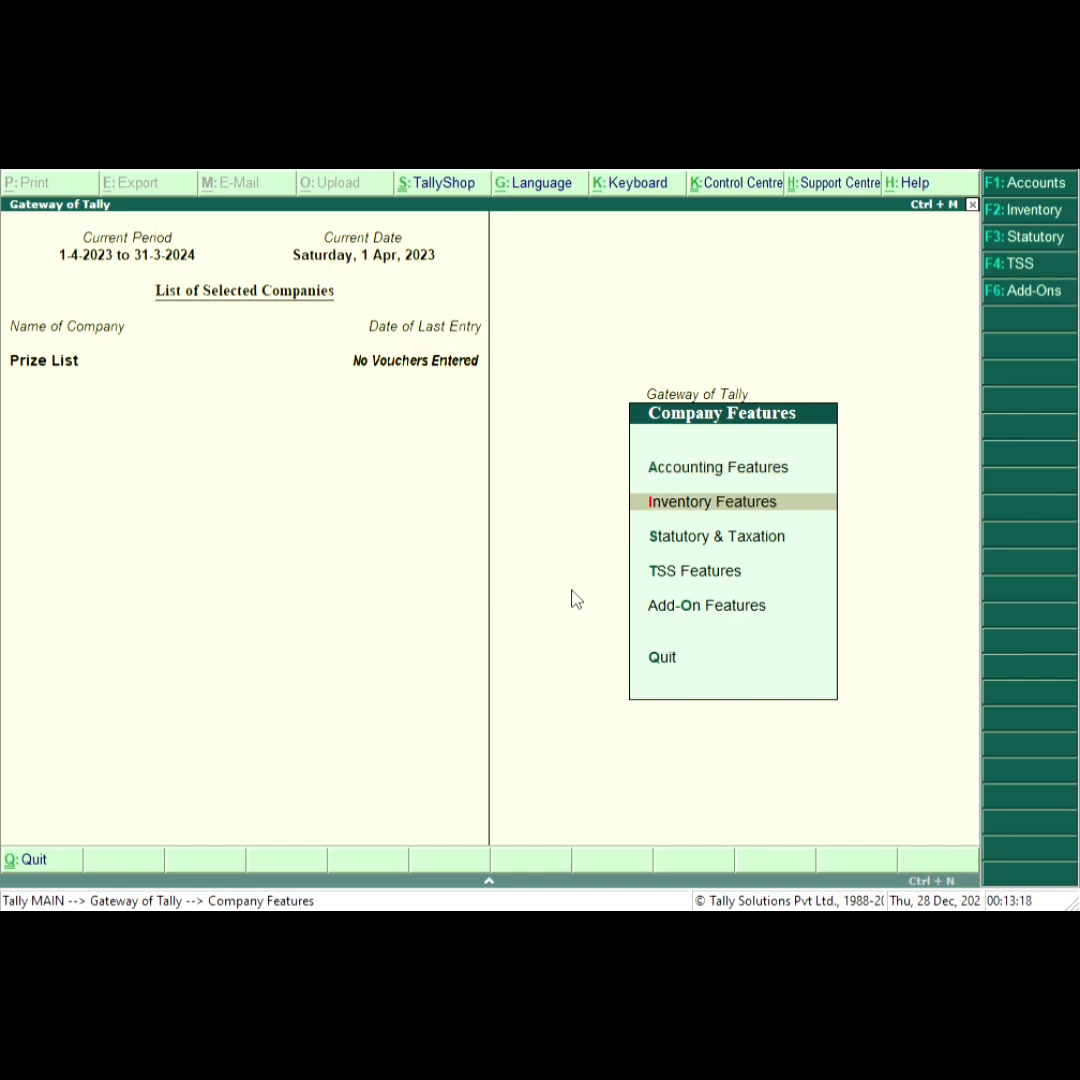
key("Return")
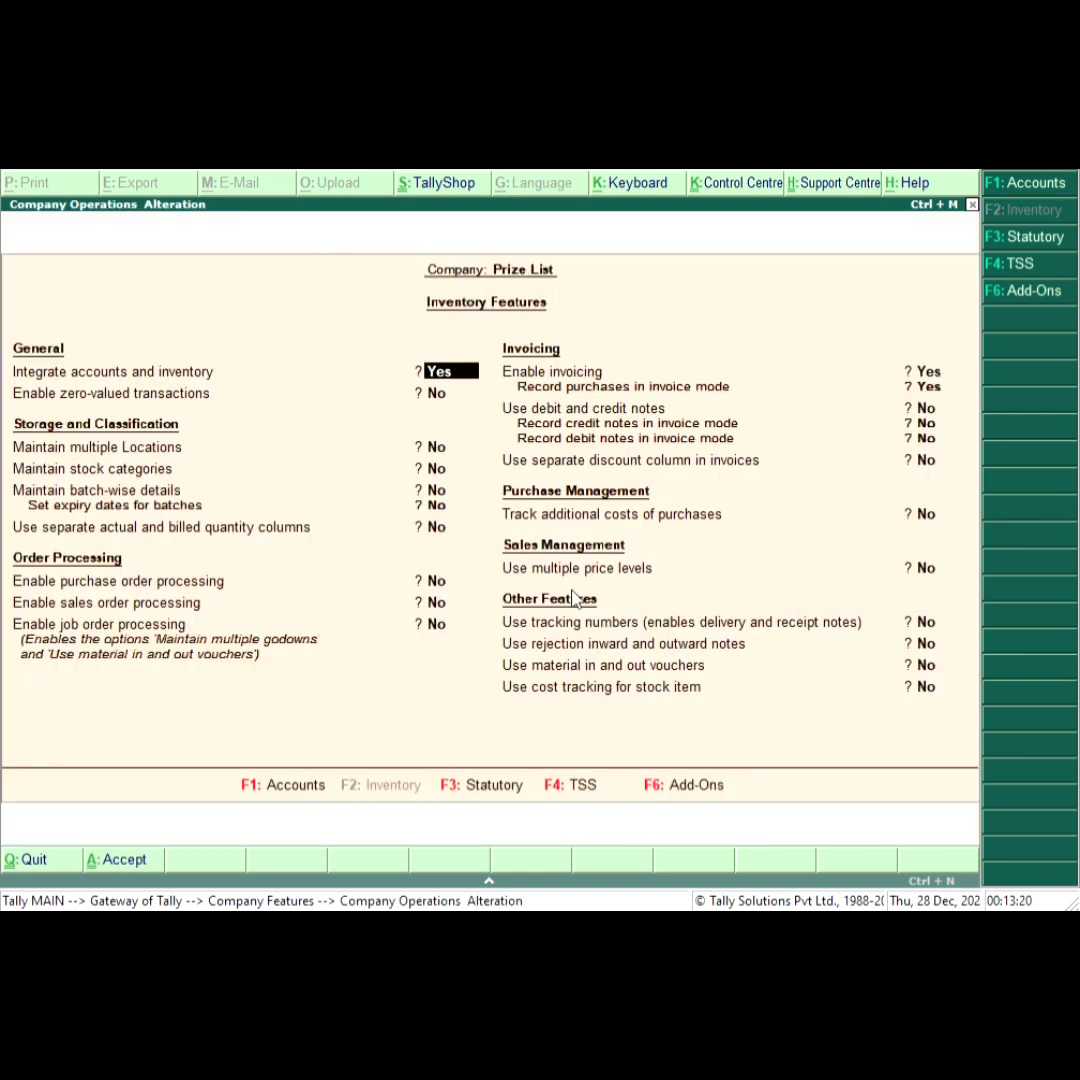
key("Return")
key("Return")
key("Return")
key("Return")
key("Return")
key("Return")
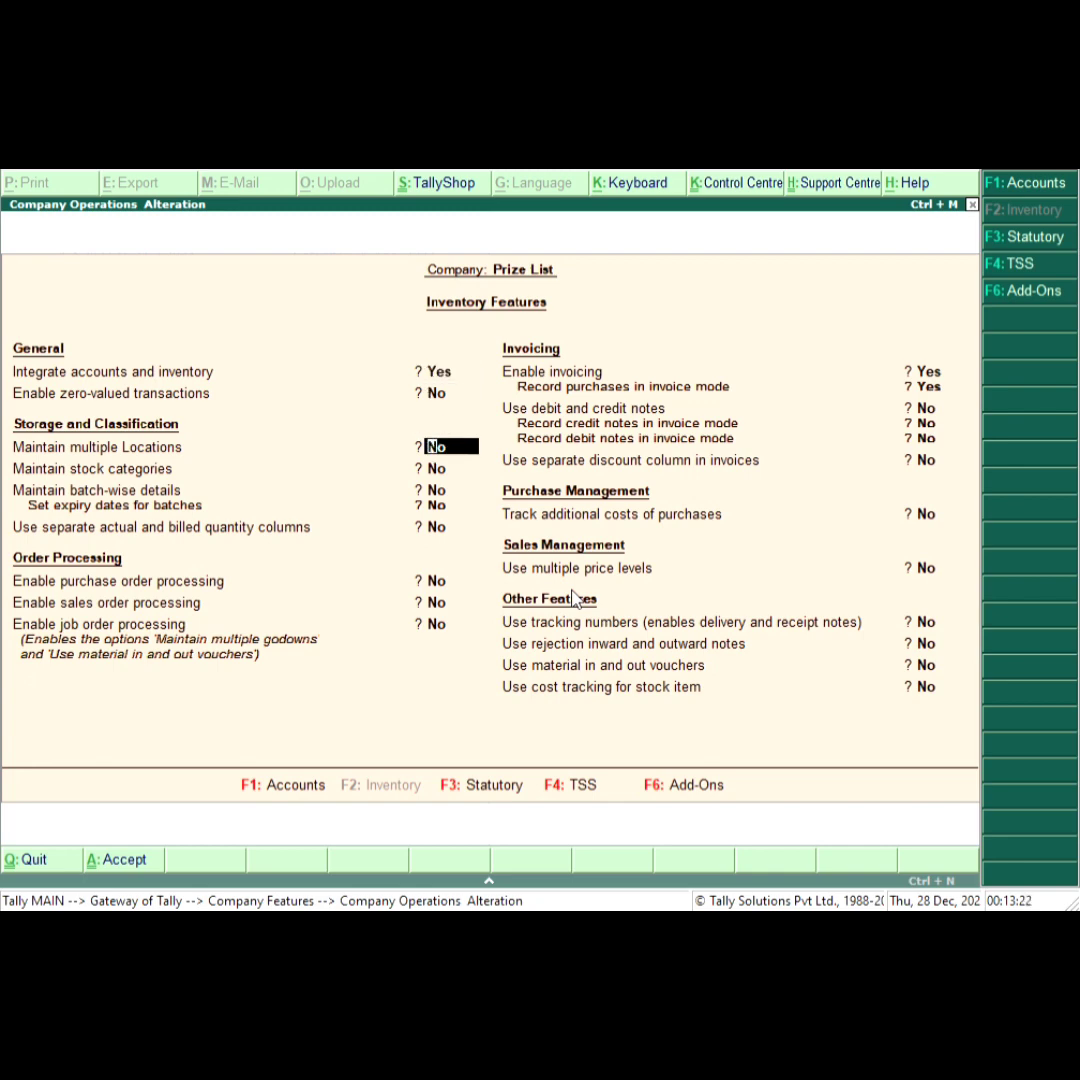
key("Return")
key("Return")
key("Return")
key("Return")
key("Return")
key("Return")
key("Return")
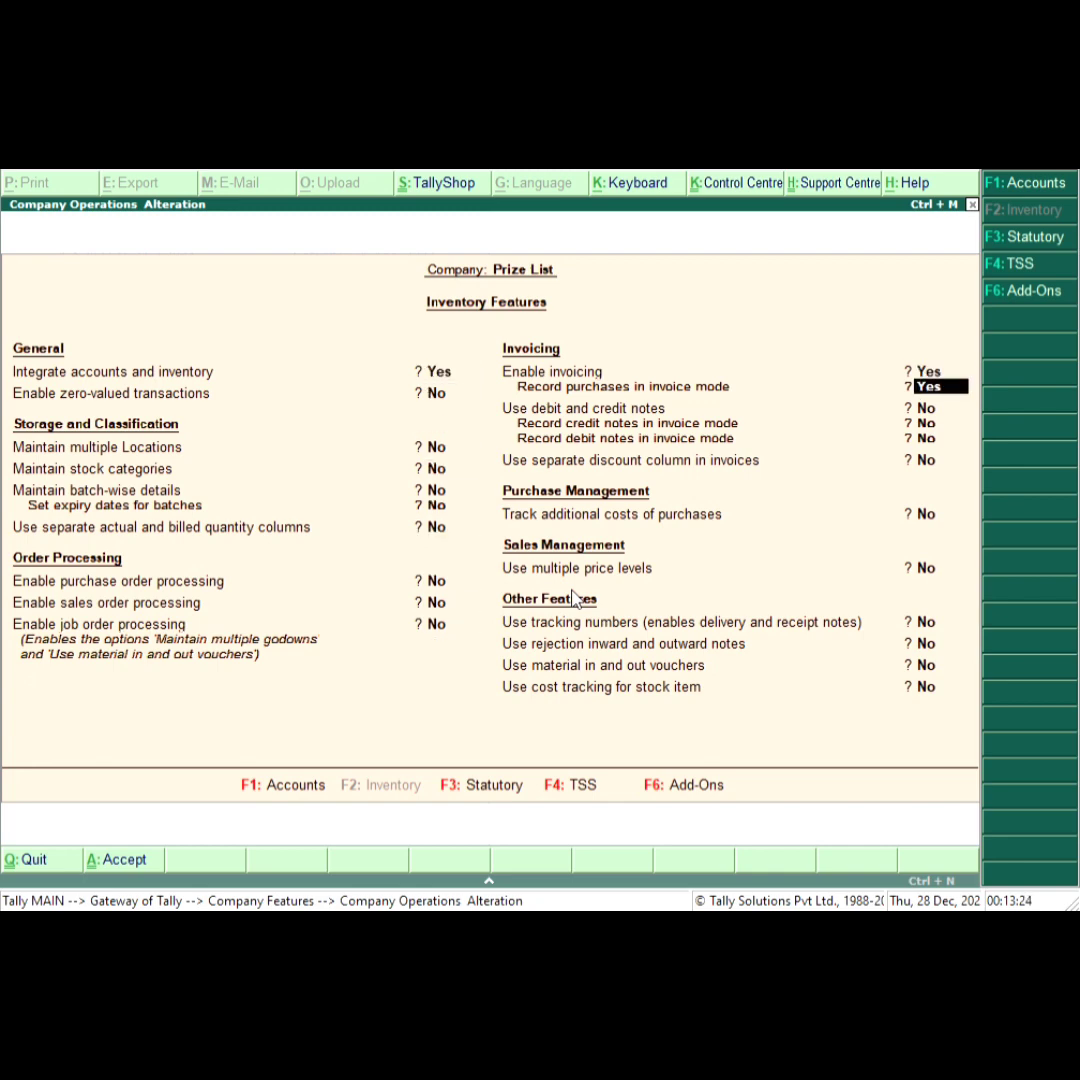
key("Return")
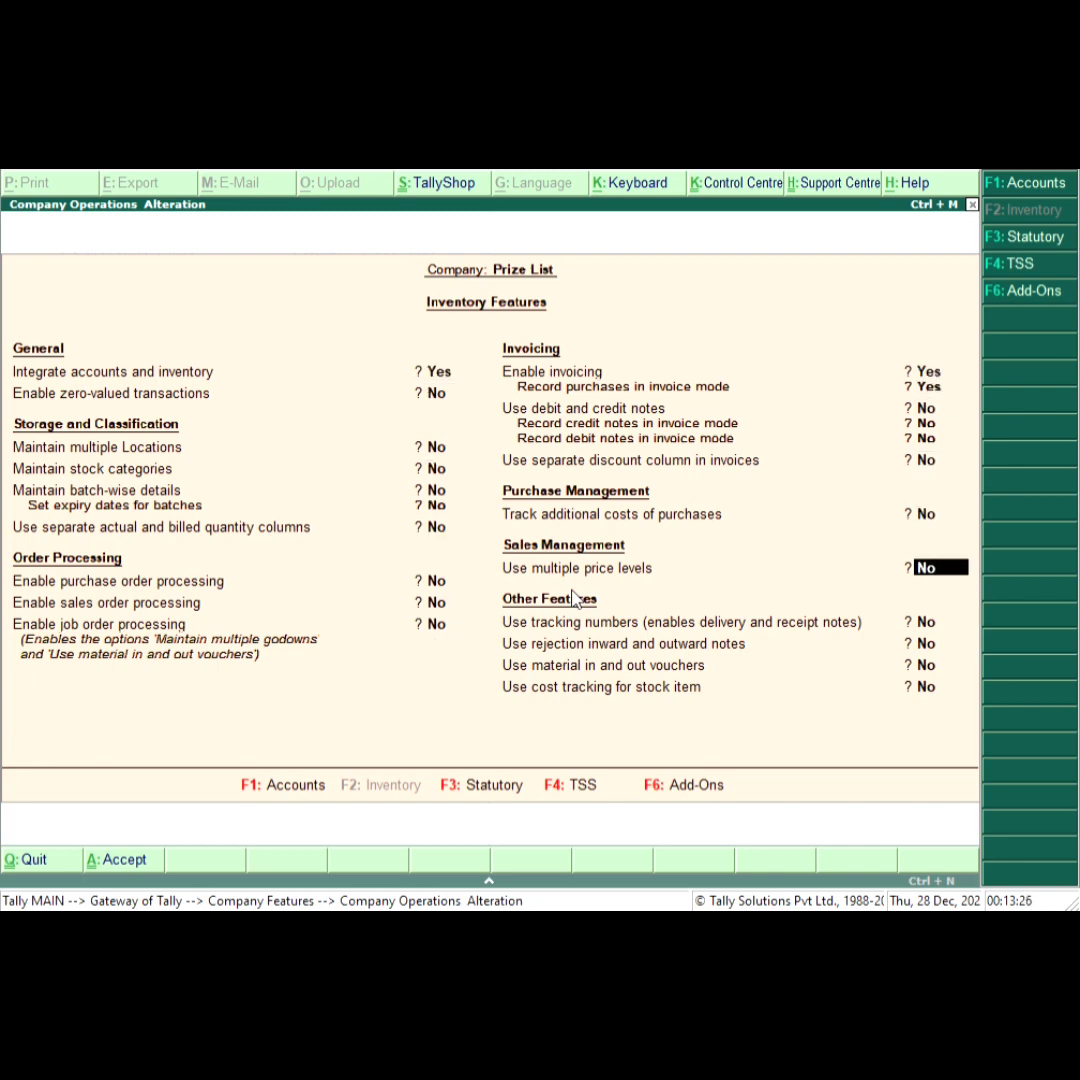
type("y")
key("Return")
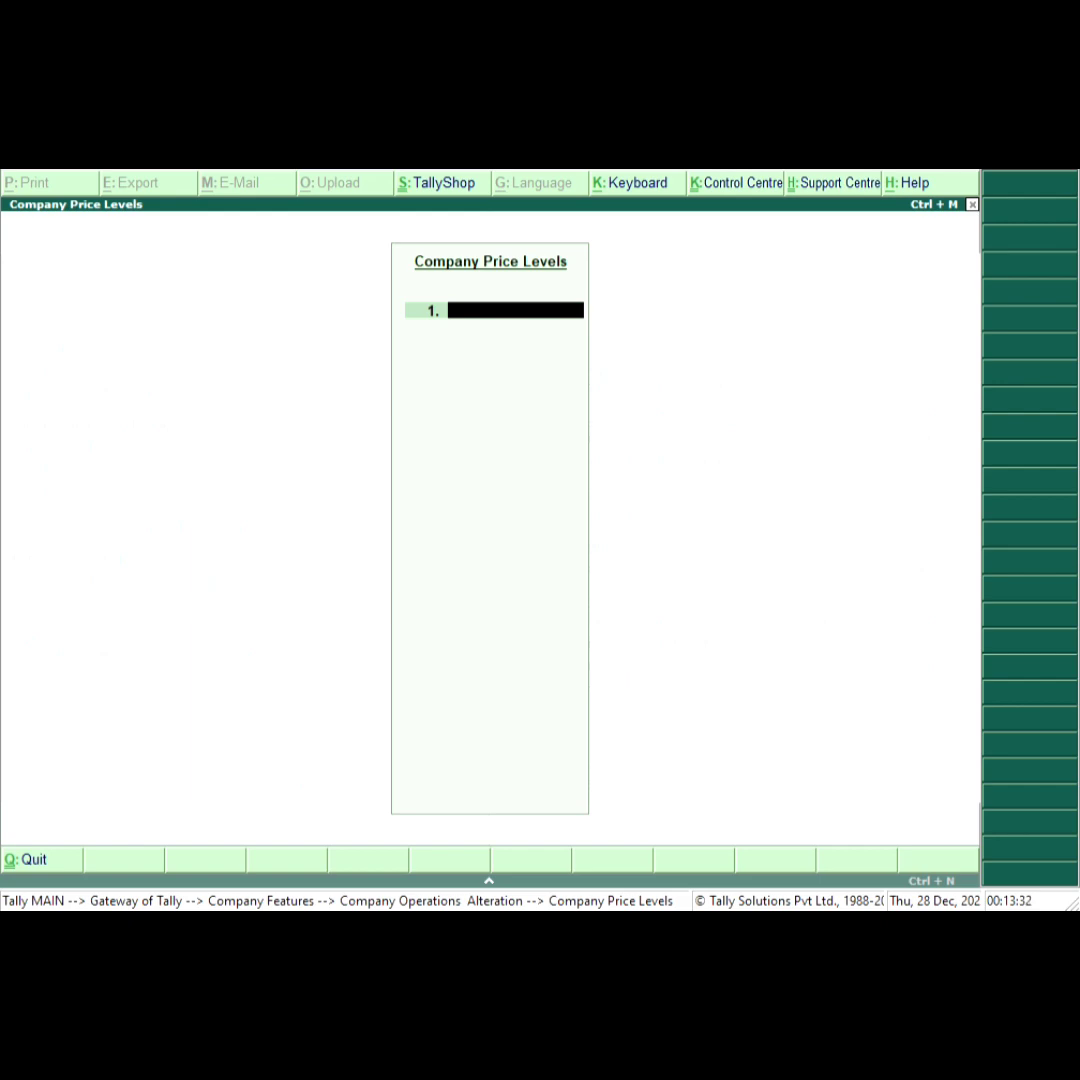
Define two company price levels named Retailer and Whole Sale.
type("Retailer")
key("Return")
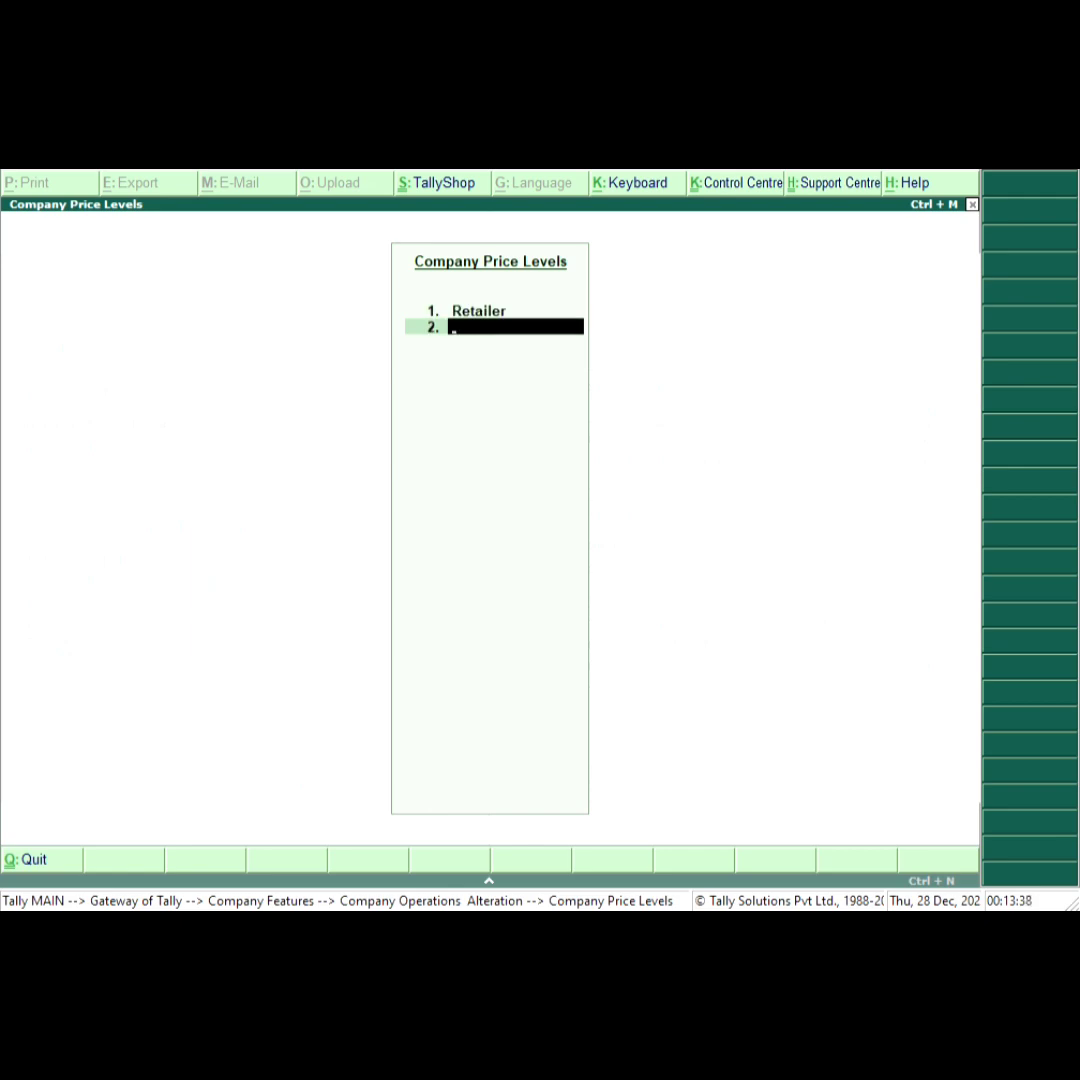
type("Whole Sale")
key("Return")
Accept the inventory feature settings and return to the Gateway of Tally.
key("Return")
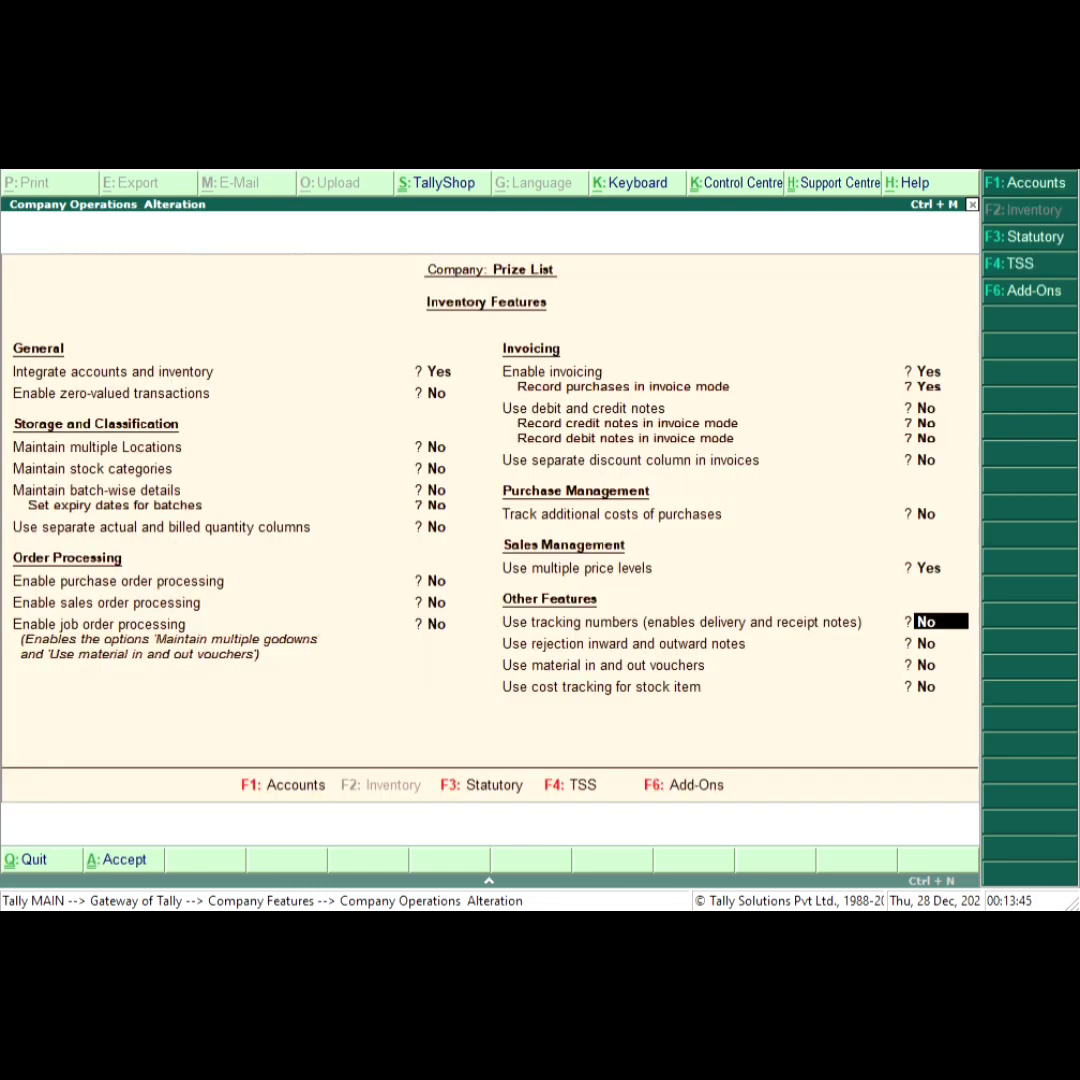
key("Return")
key("Return")
key("Return")
key("Return")
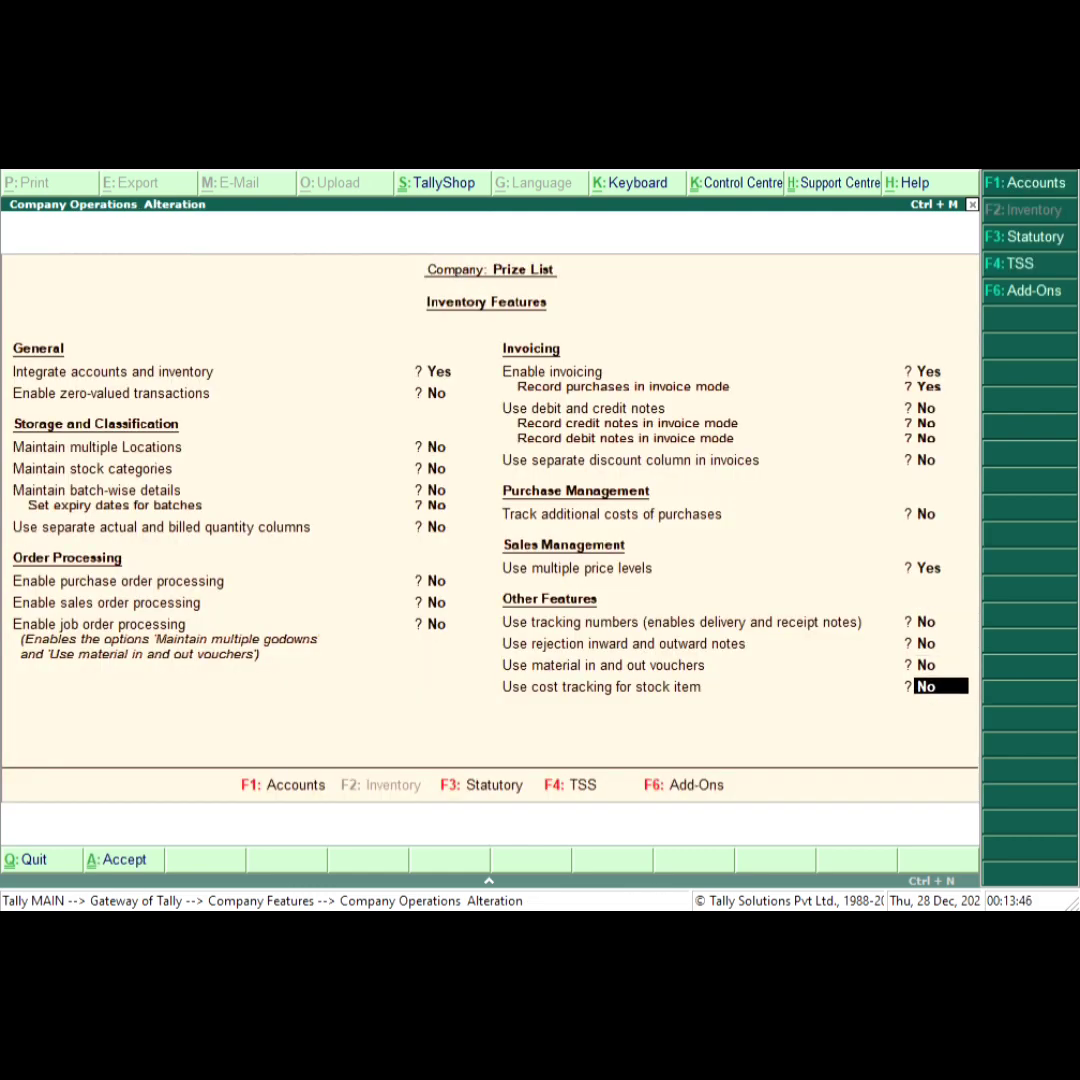
key("y")
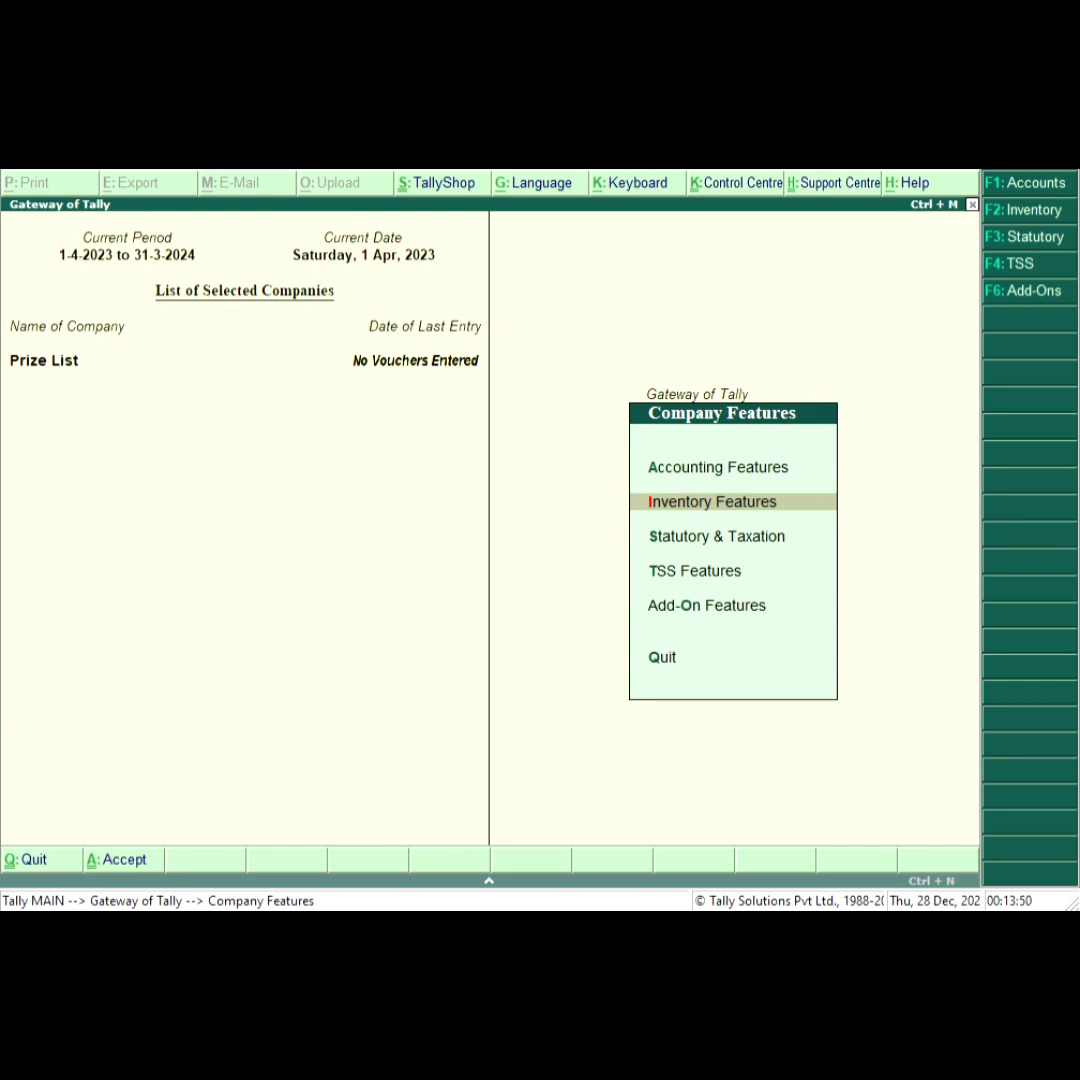
key("Escape")
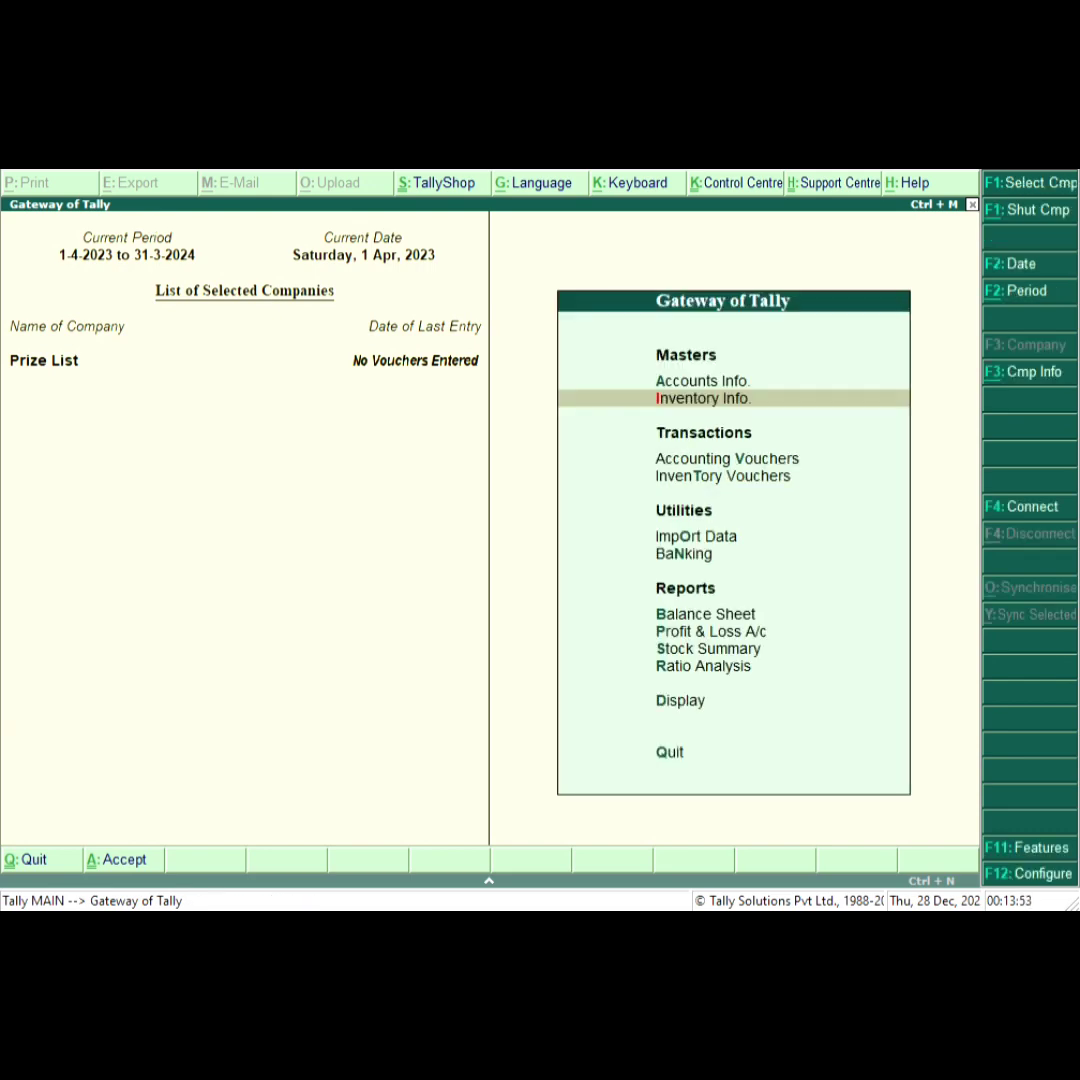
Start creating a single stock item named Computer under Inventory Info.
key("Down")
key("Up")
key("Return")
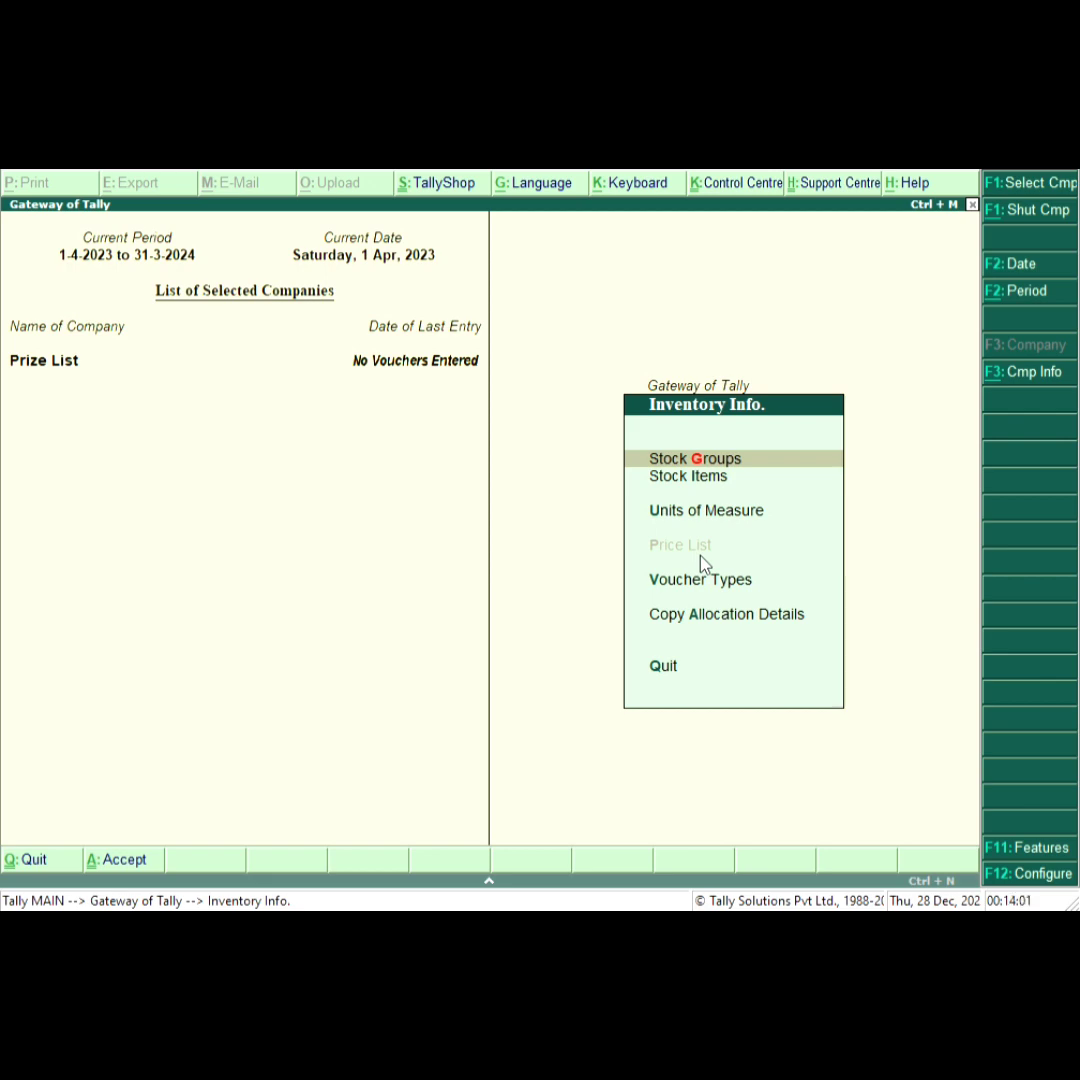
key("Down")
key("Return")
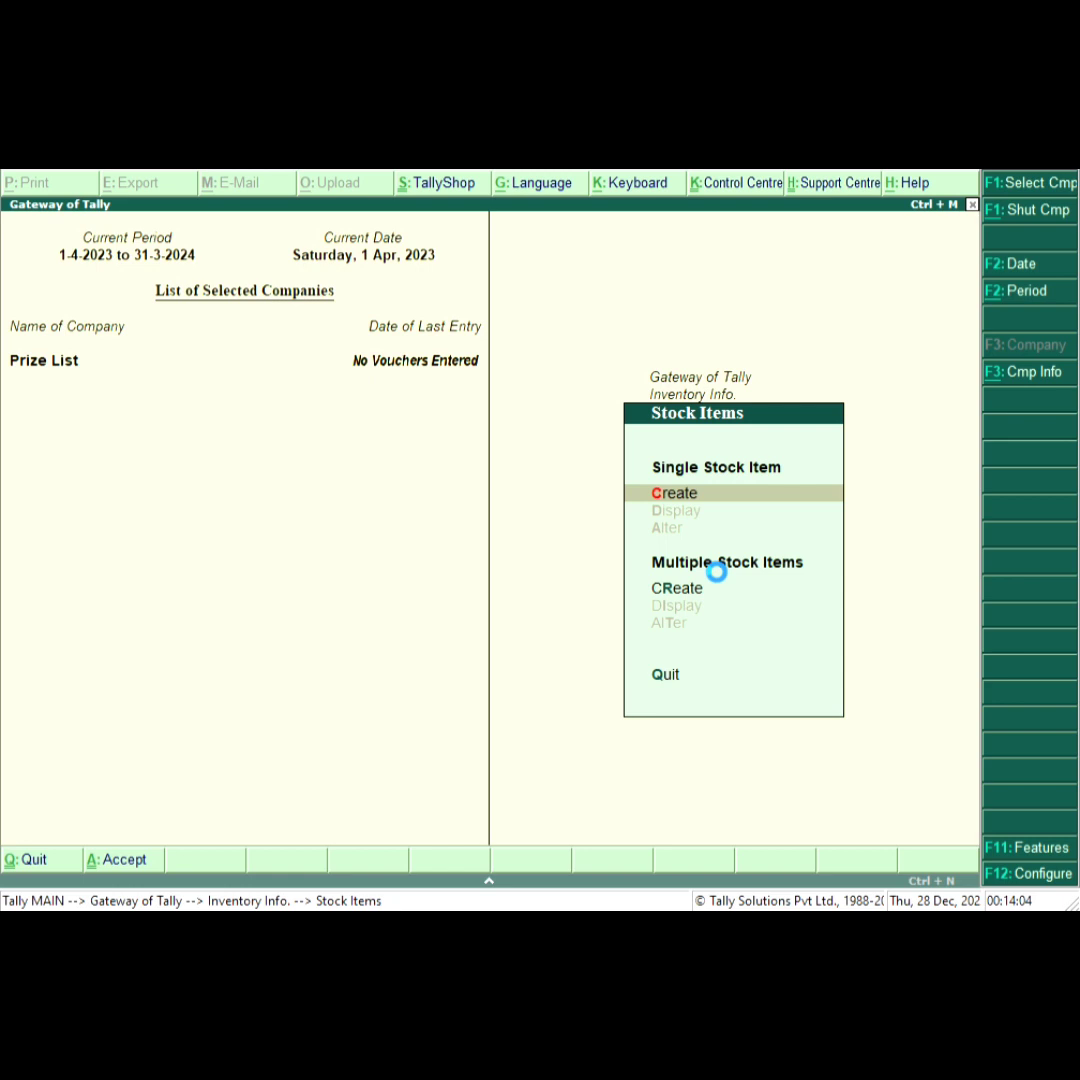
key("Return")
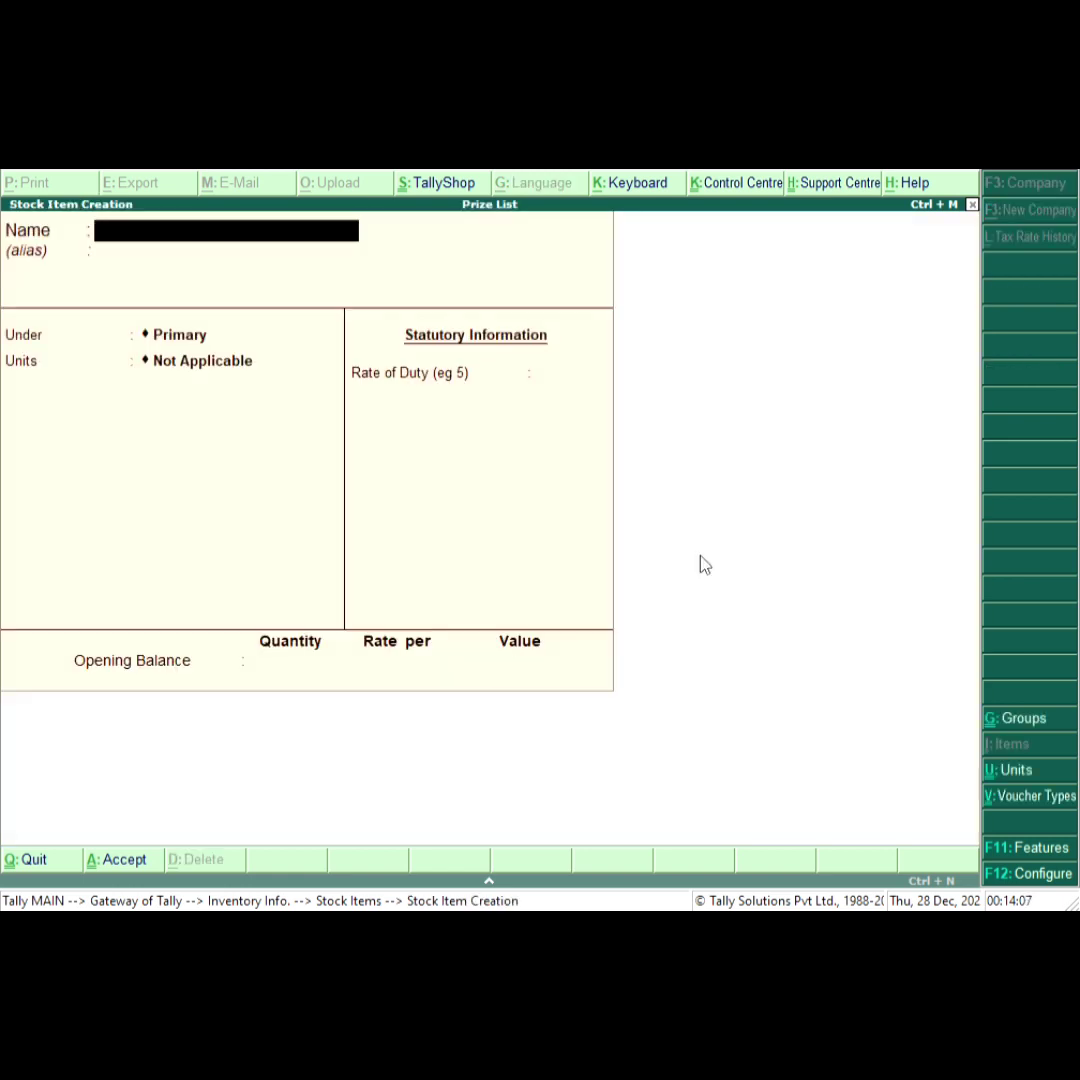
type("Computer")
key("Return")
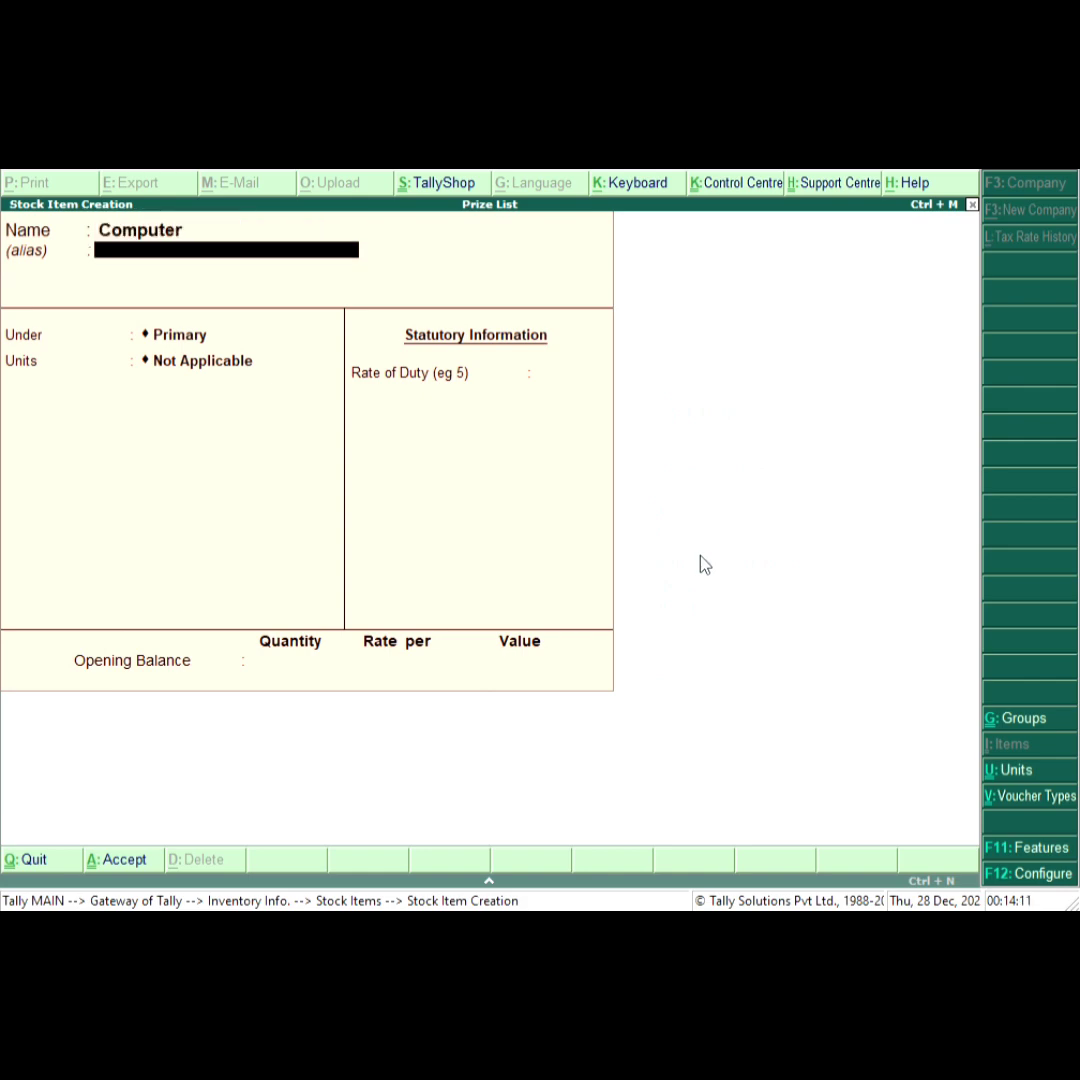
Create a new simple unit with symbol pcs from the Computer item's units field.
key("Return")
key("Return")
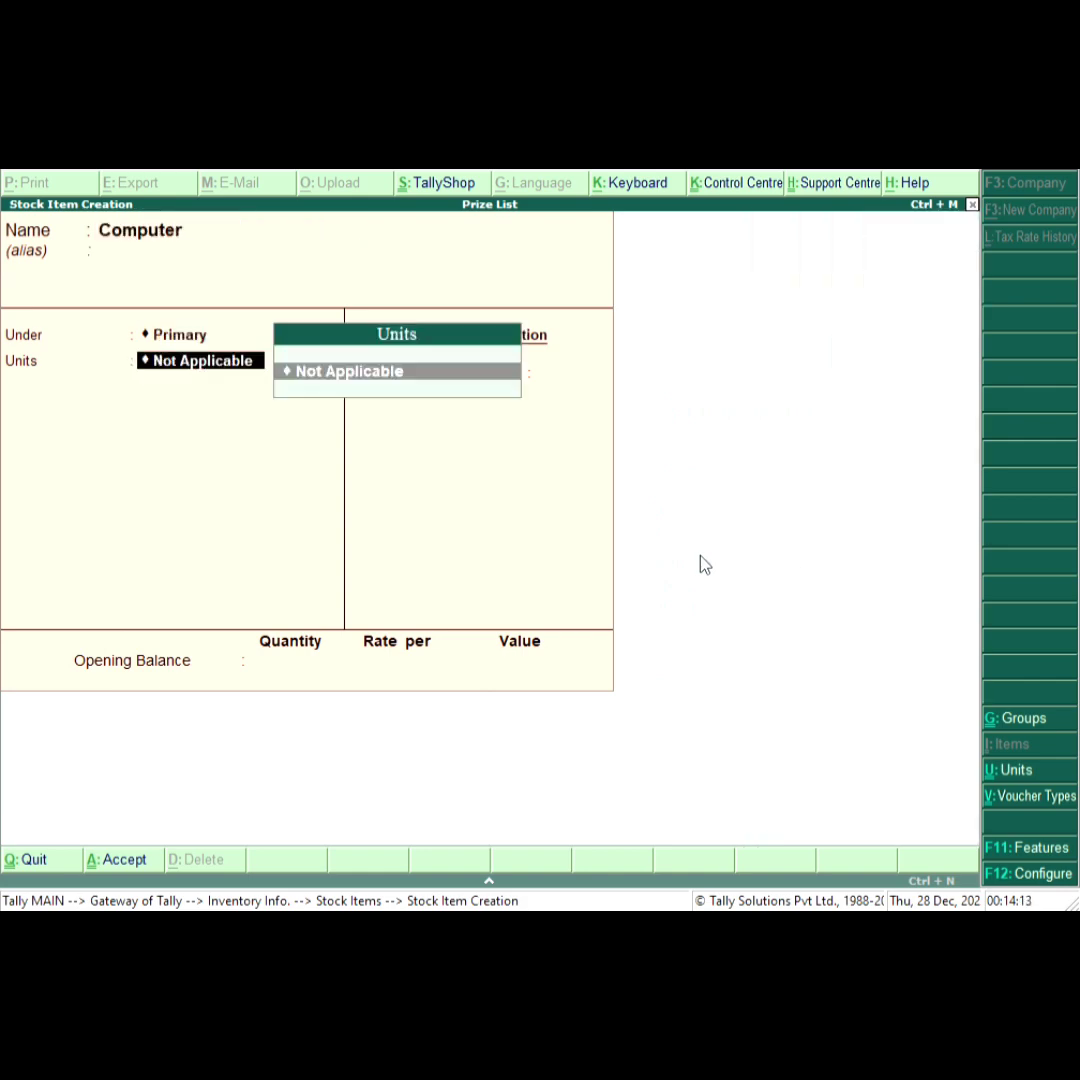
key("alt+c")
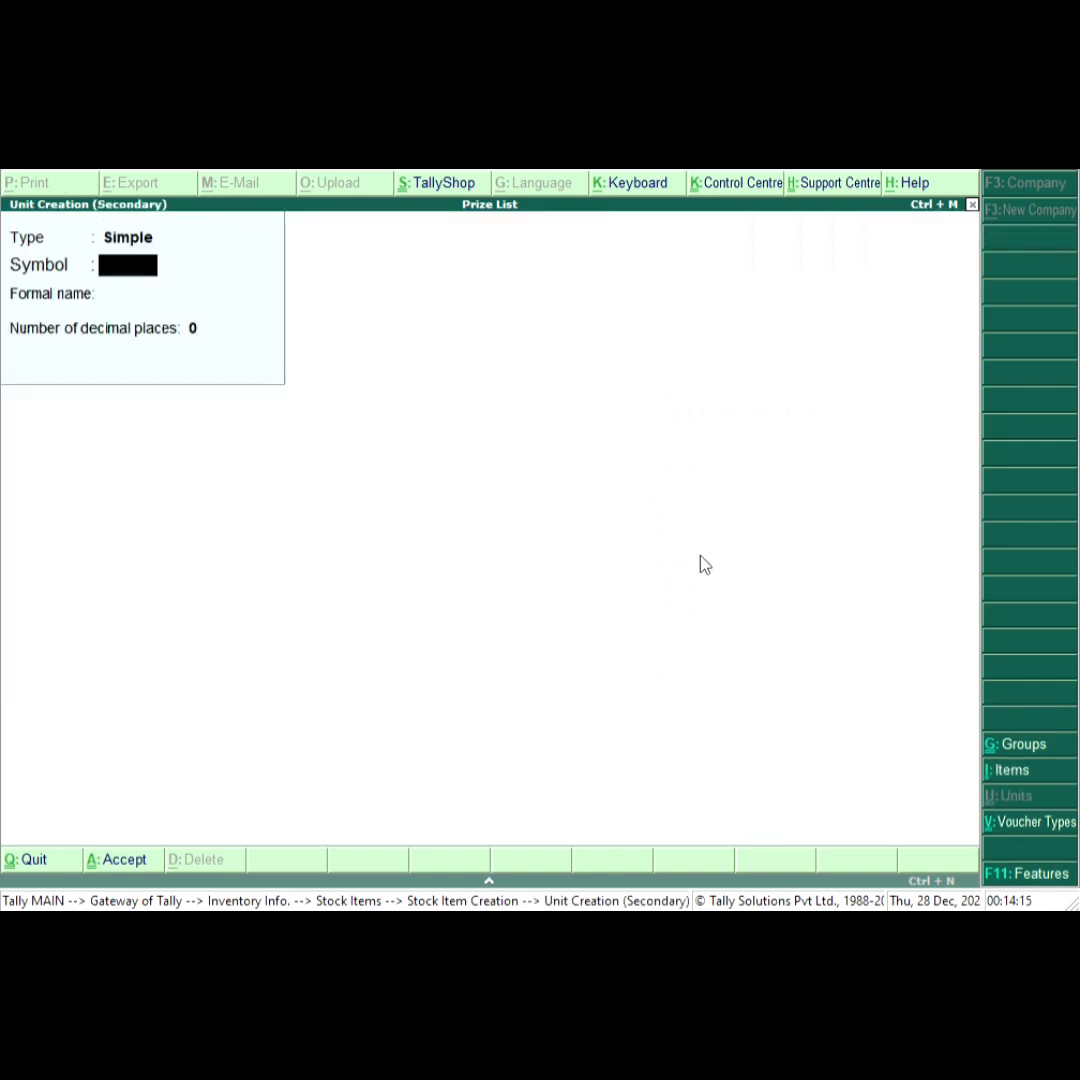
type("pcs")
key("Return")
key("Return")
key("Return")
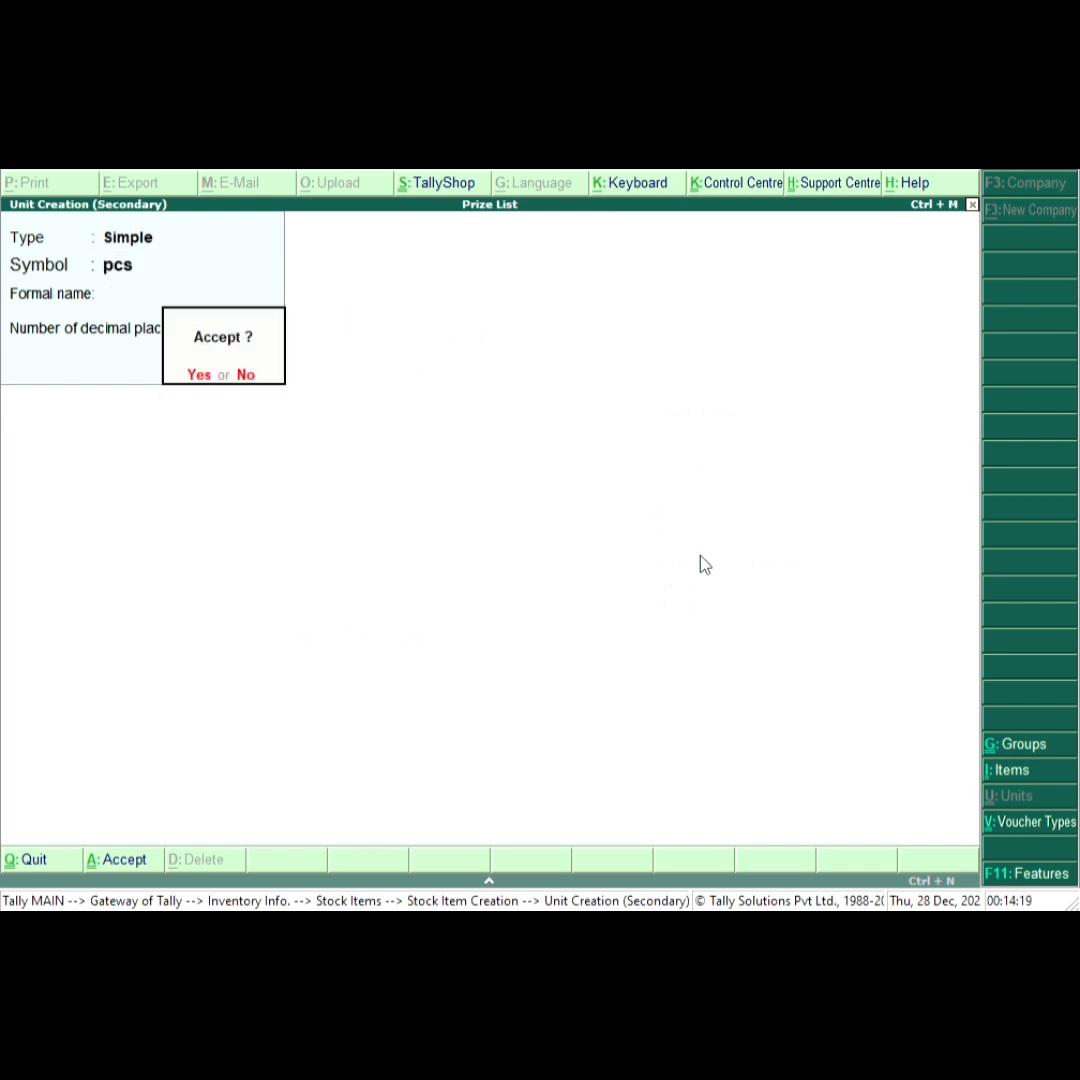
key("Return")
key("Return")
key("Return")
key("Return")
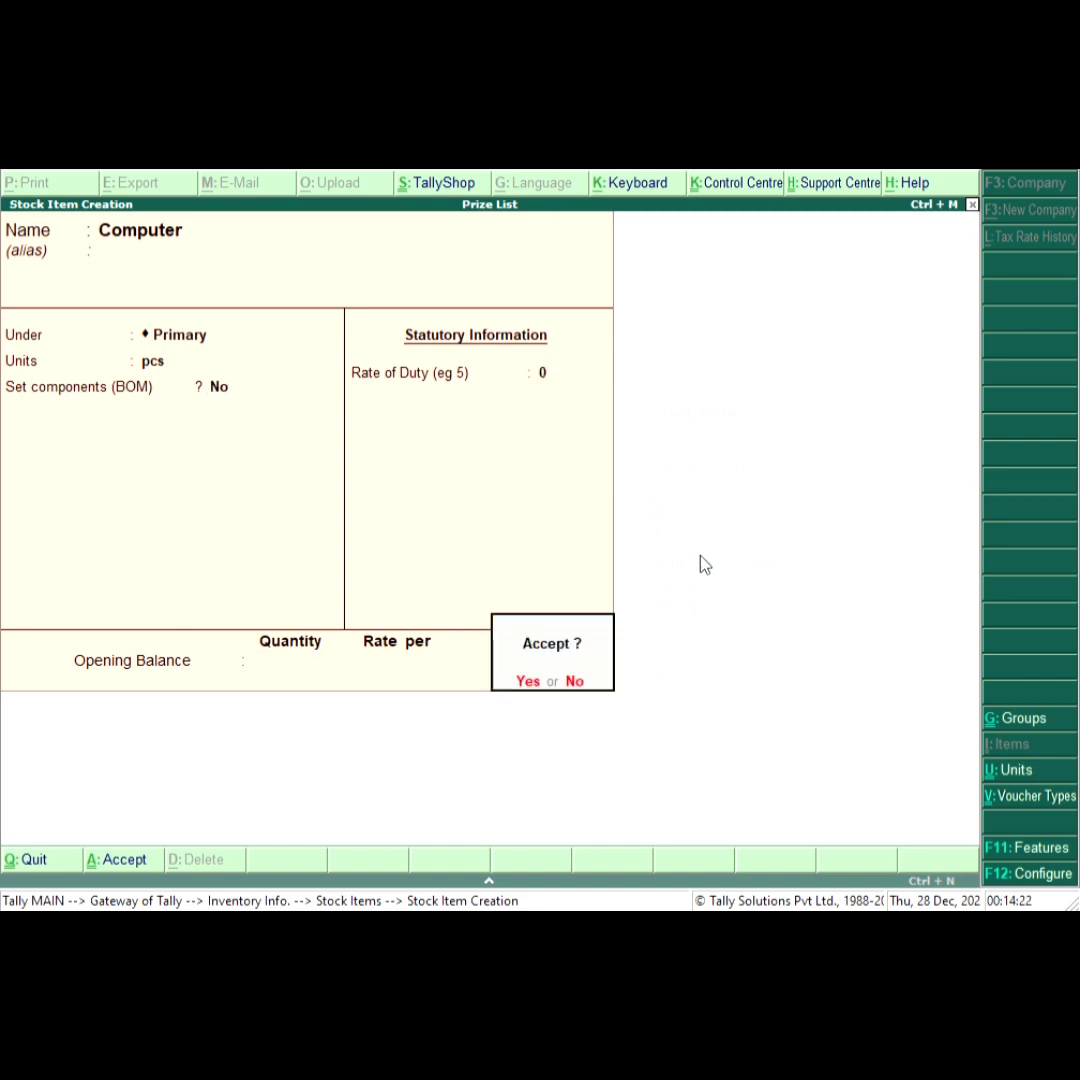
Save the Computer stock item with pcs as its unit.
key("Return")
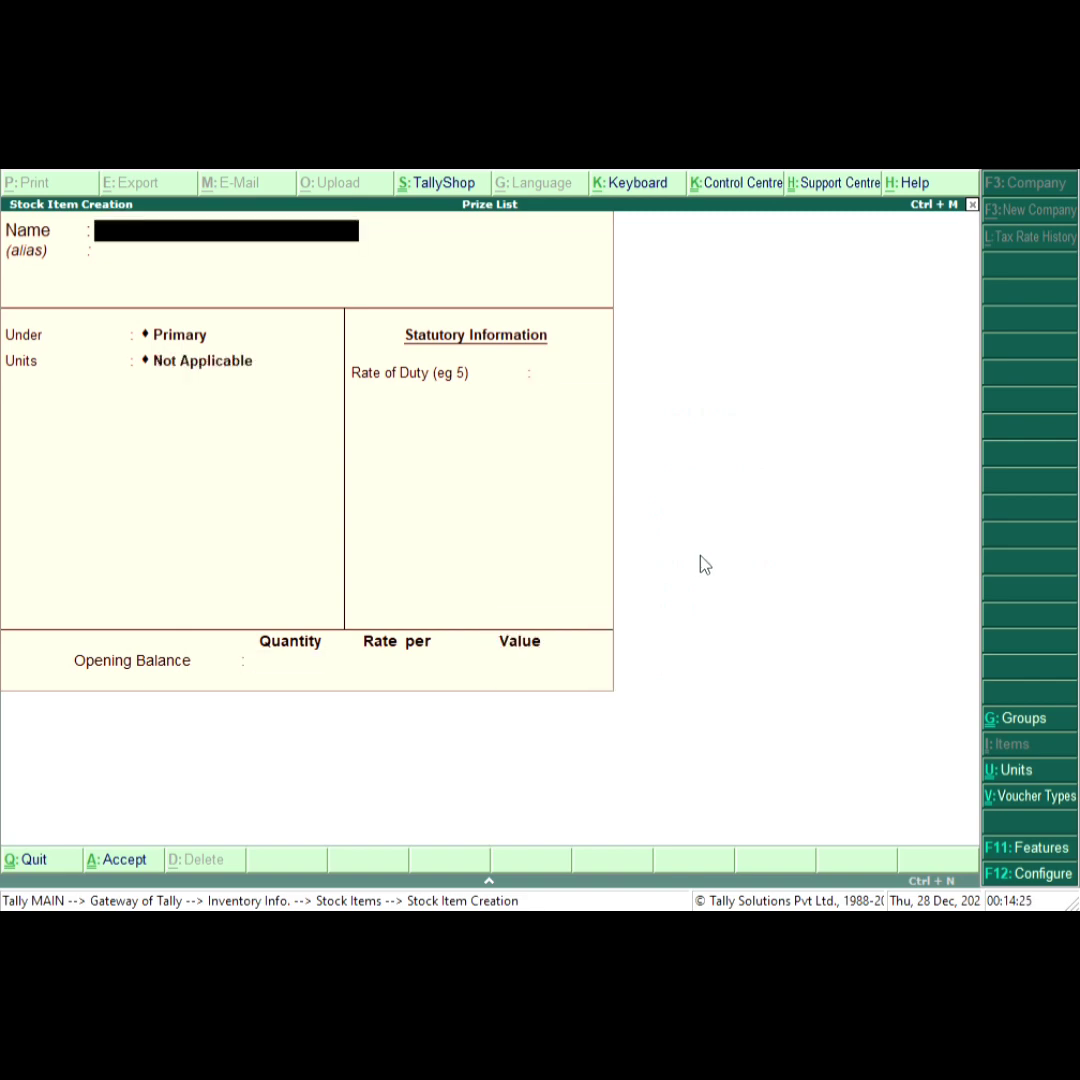
Create a stock item named T.V using the pcs unit.
type("T.V")
key("Return")
key("Return")
key("Return")
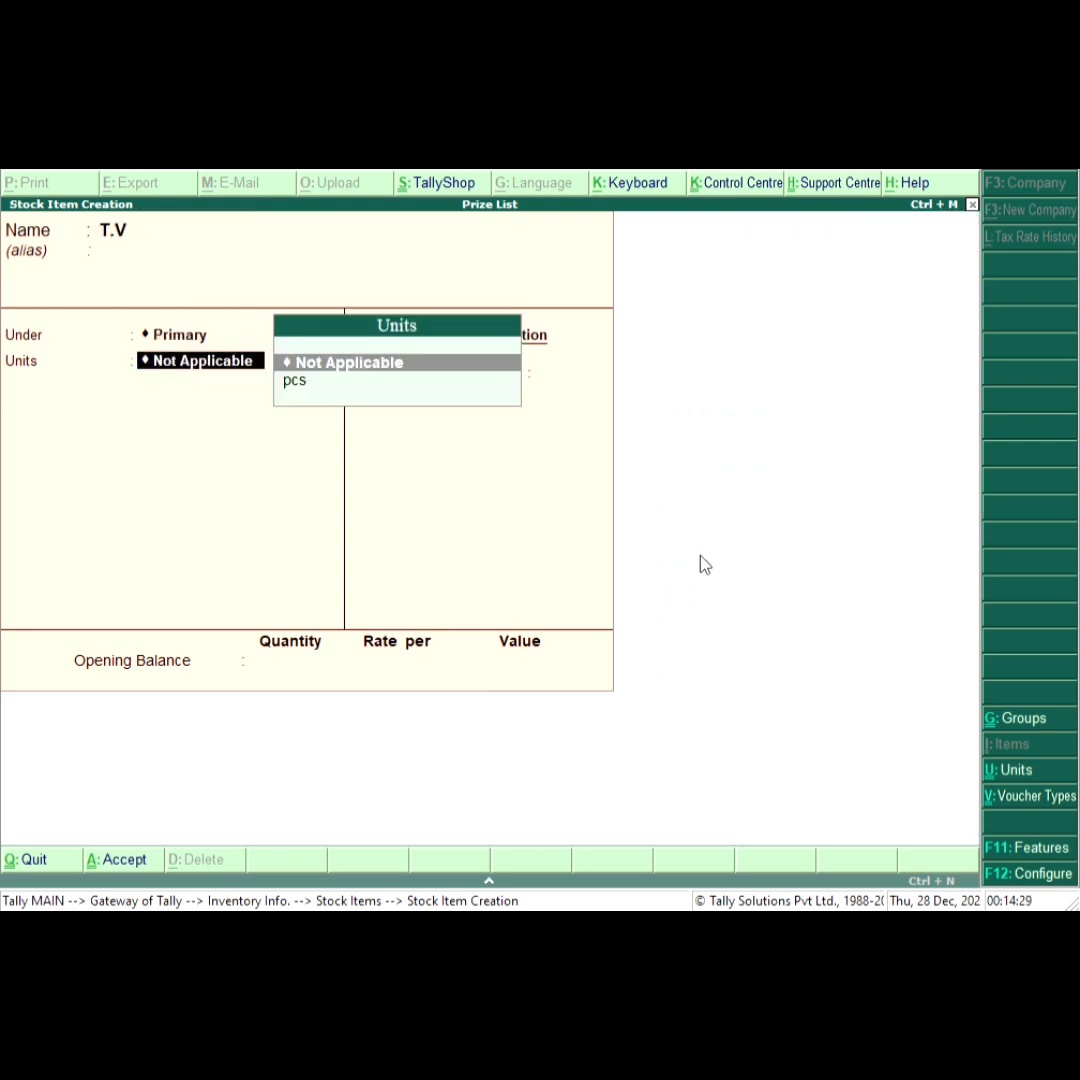
key("Down")
key("Return")
key("Return")
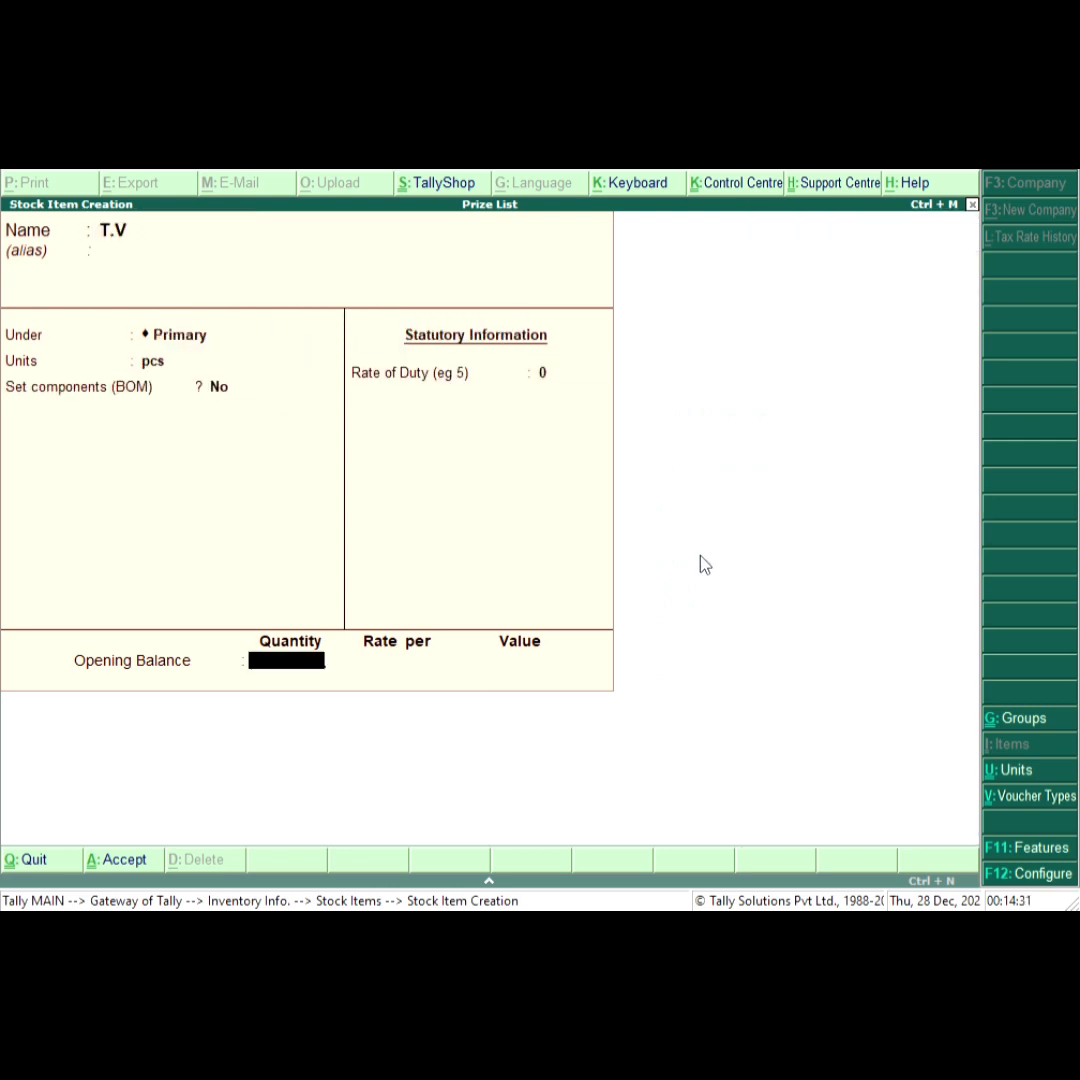
key("Return")
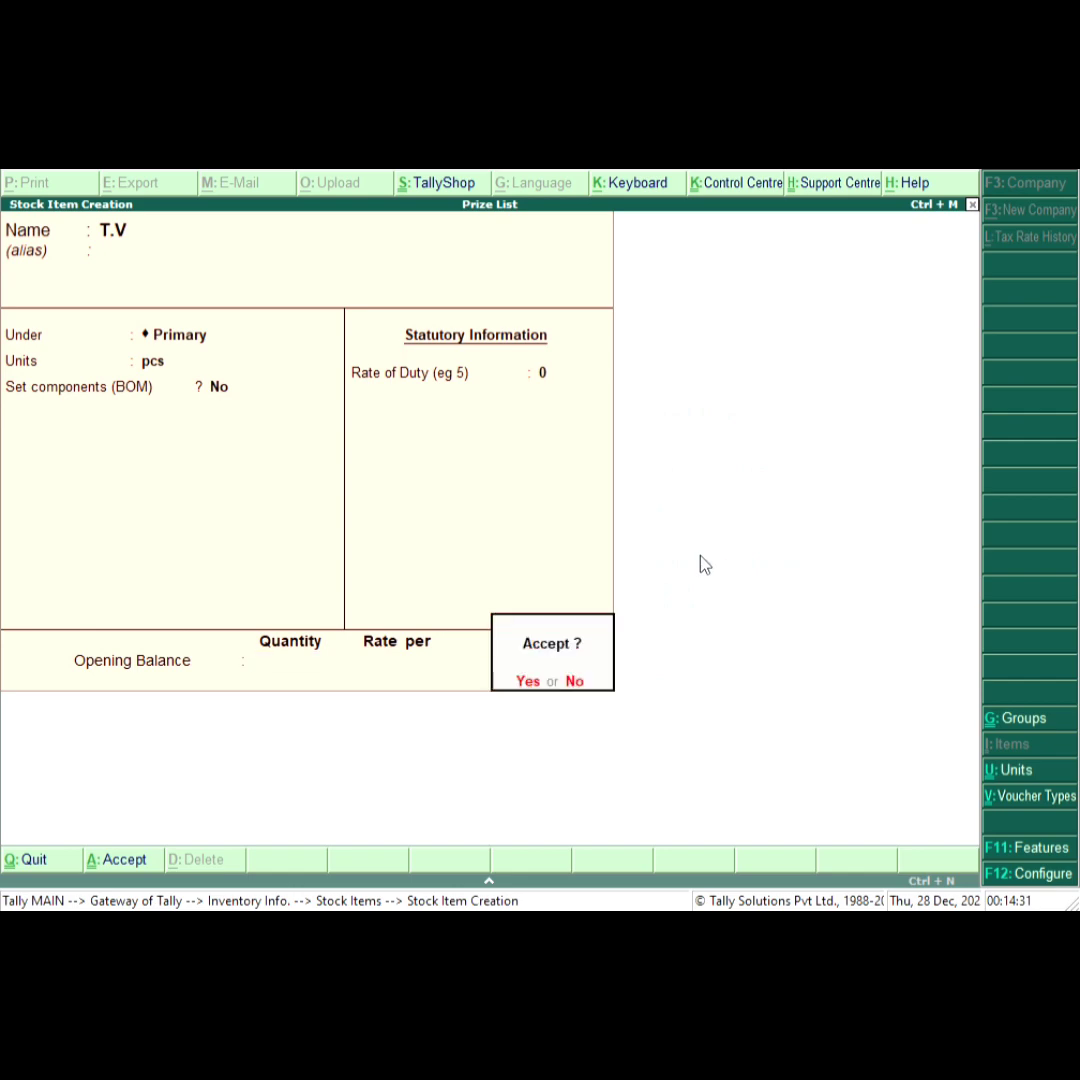
key("Return")
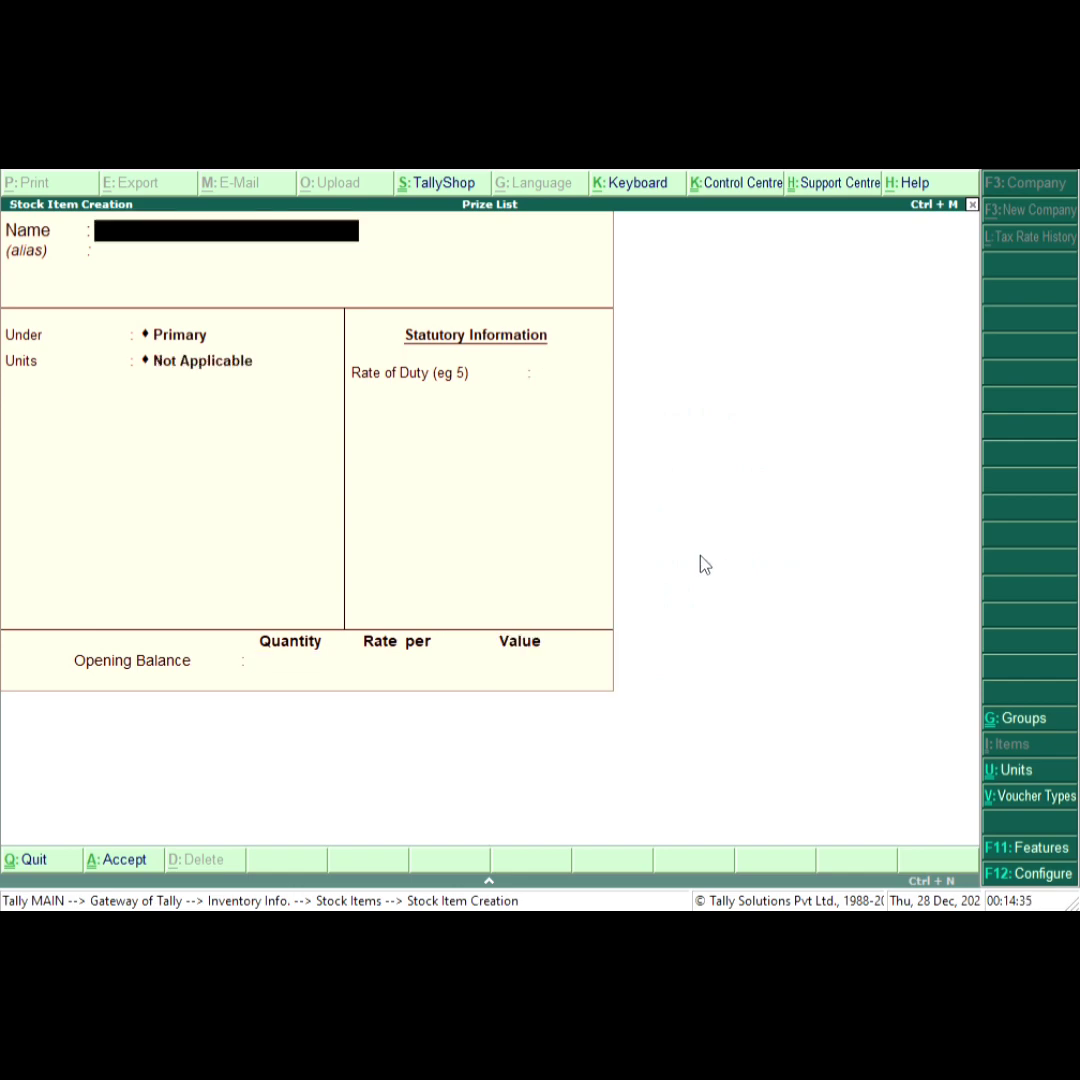
Create a stock item named Laptop using the pcs unit with rate of duty 0.
type("Laptop")
key("Return")
key("Return")
key("Return")
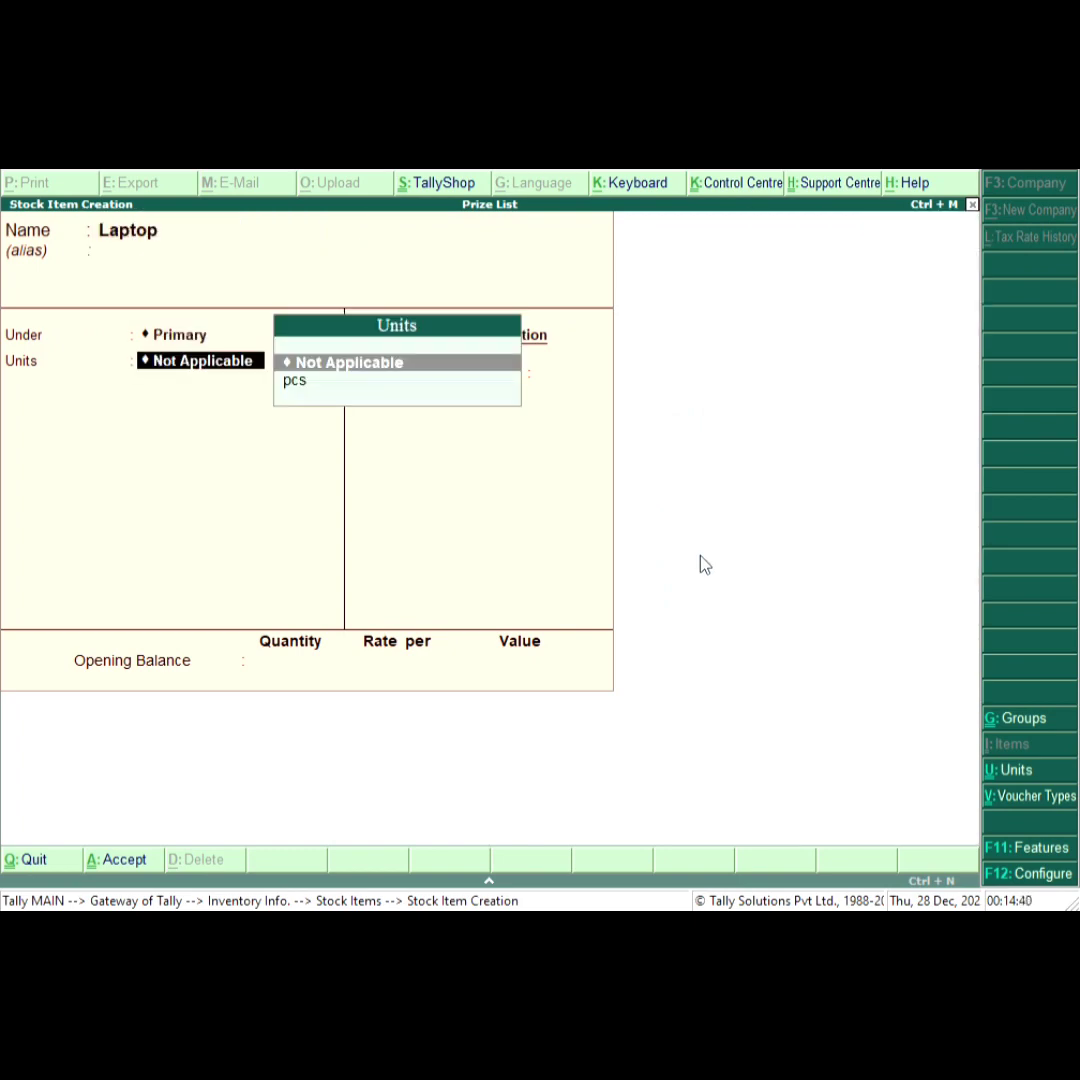
key("Down")
key("Return")
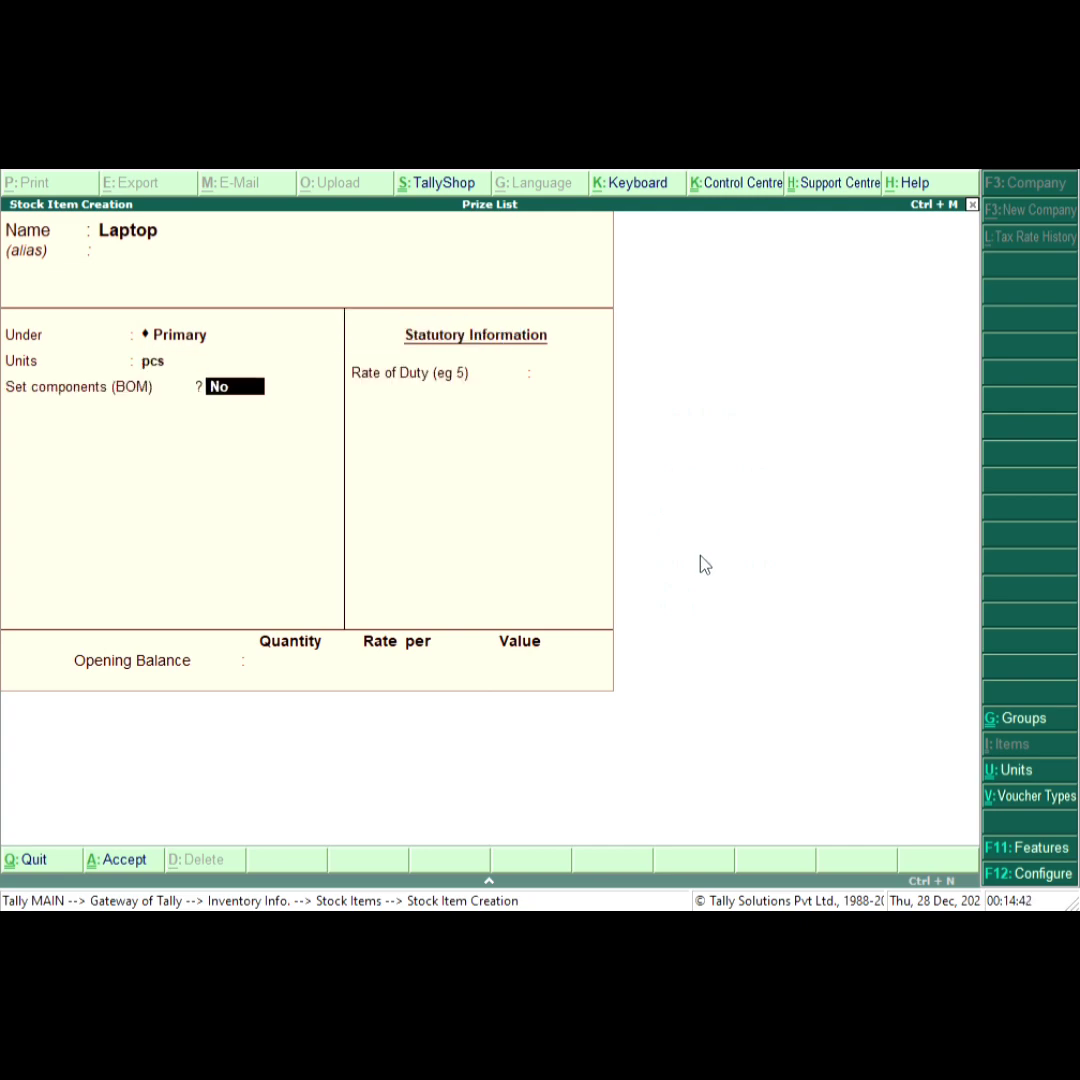
key("Return")
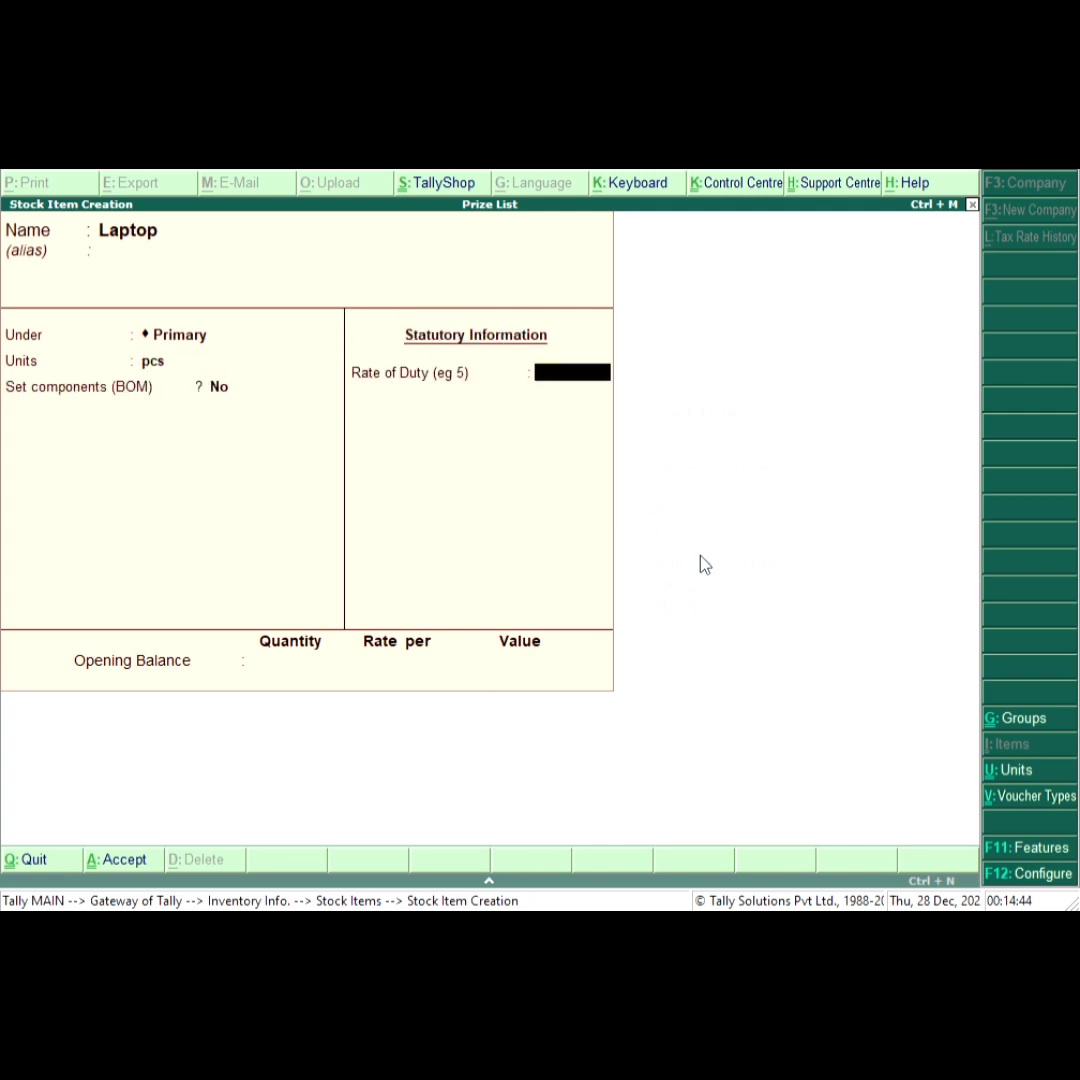
type("0")
key("Return")
key("Return")
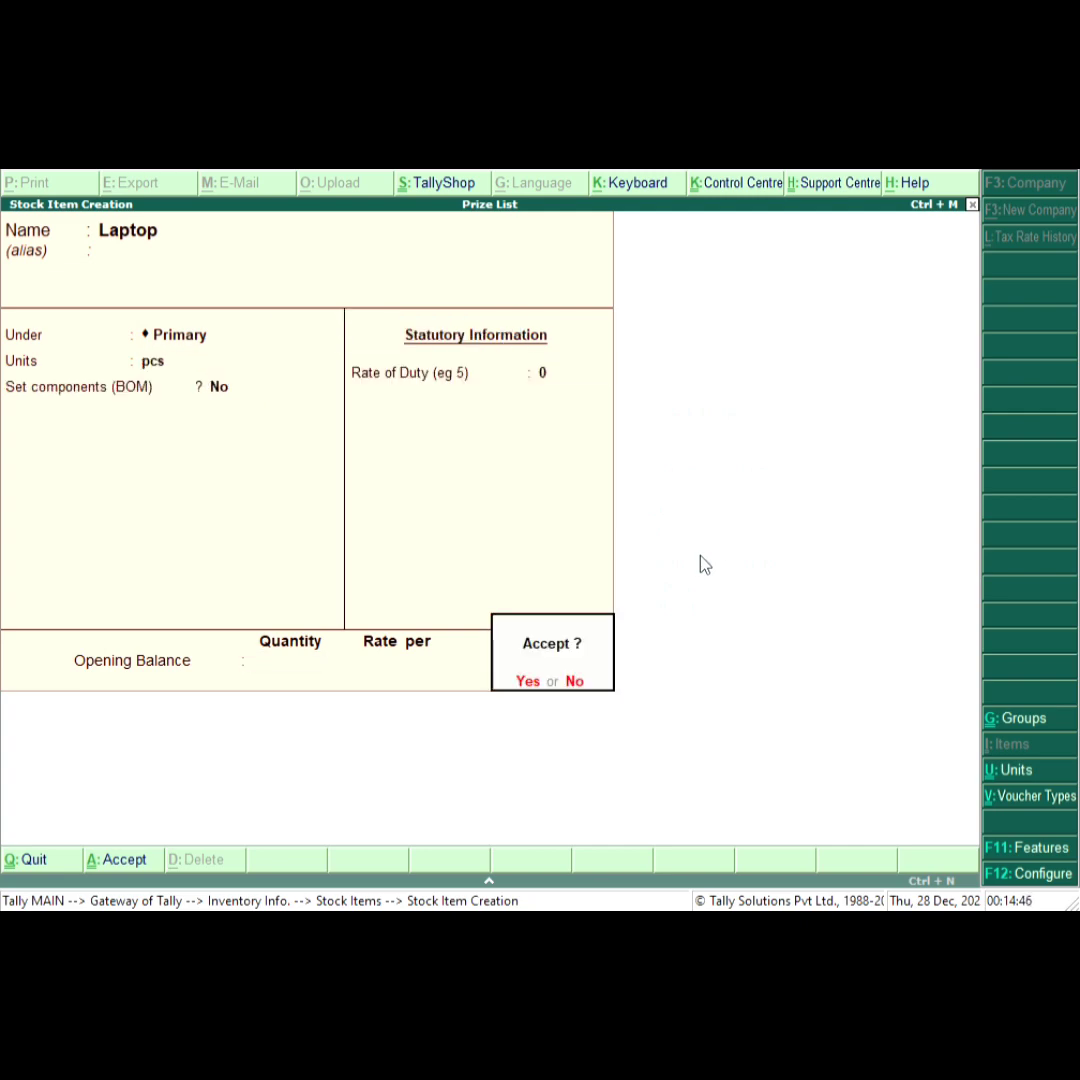
key("Return")
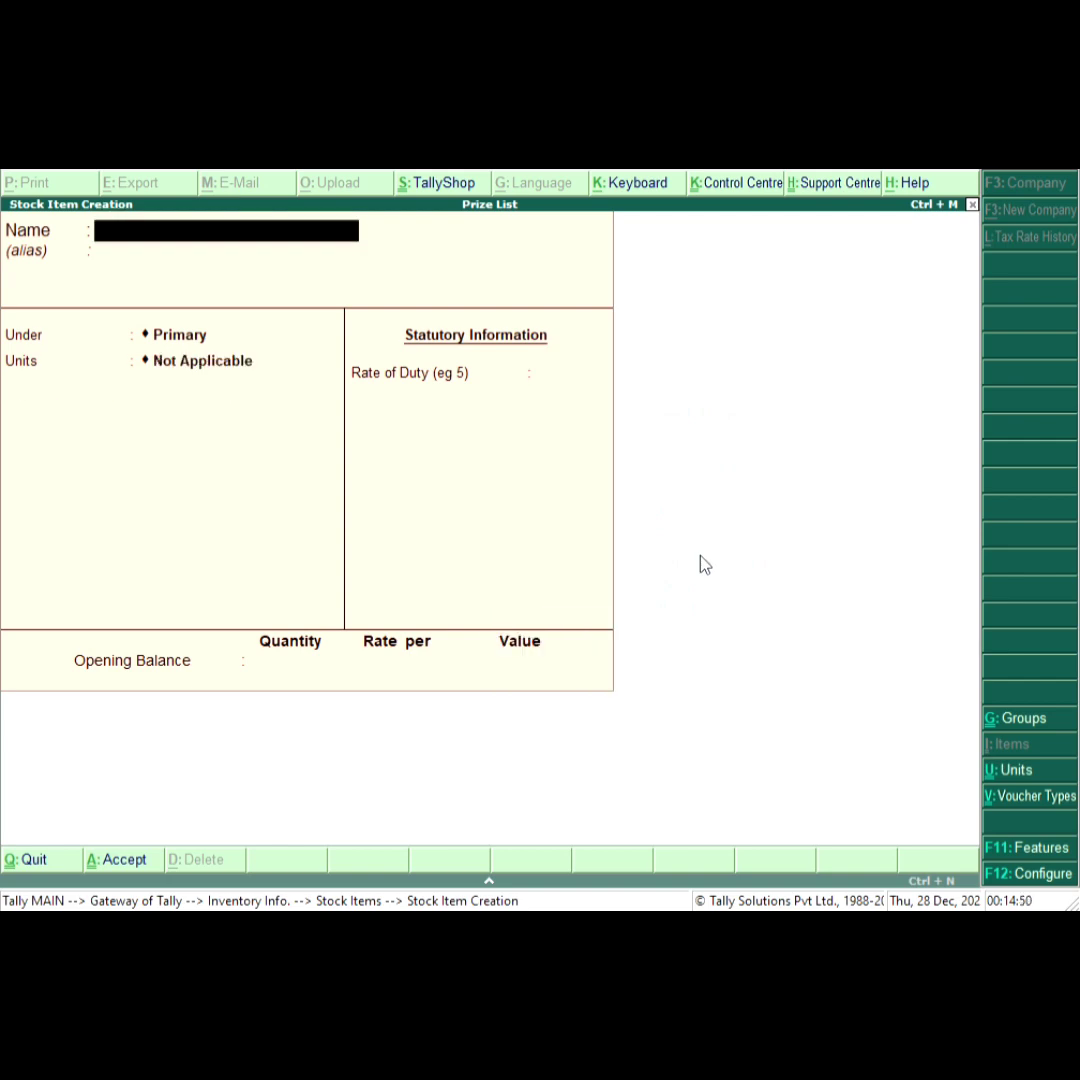
Open the price list for All Items at the Retailer price level, applicable from 1-Apr-2023.
key("Escape")
key("Return")
key("Escape")
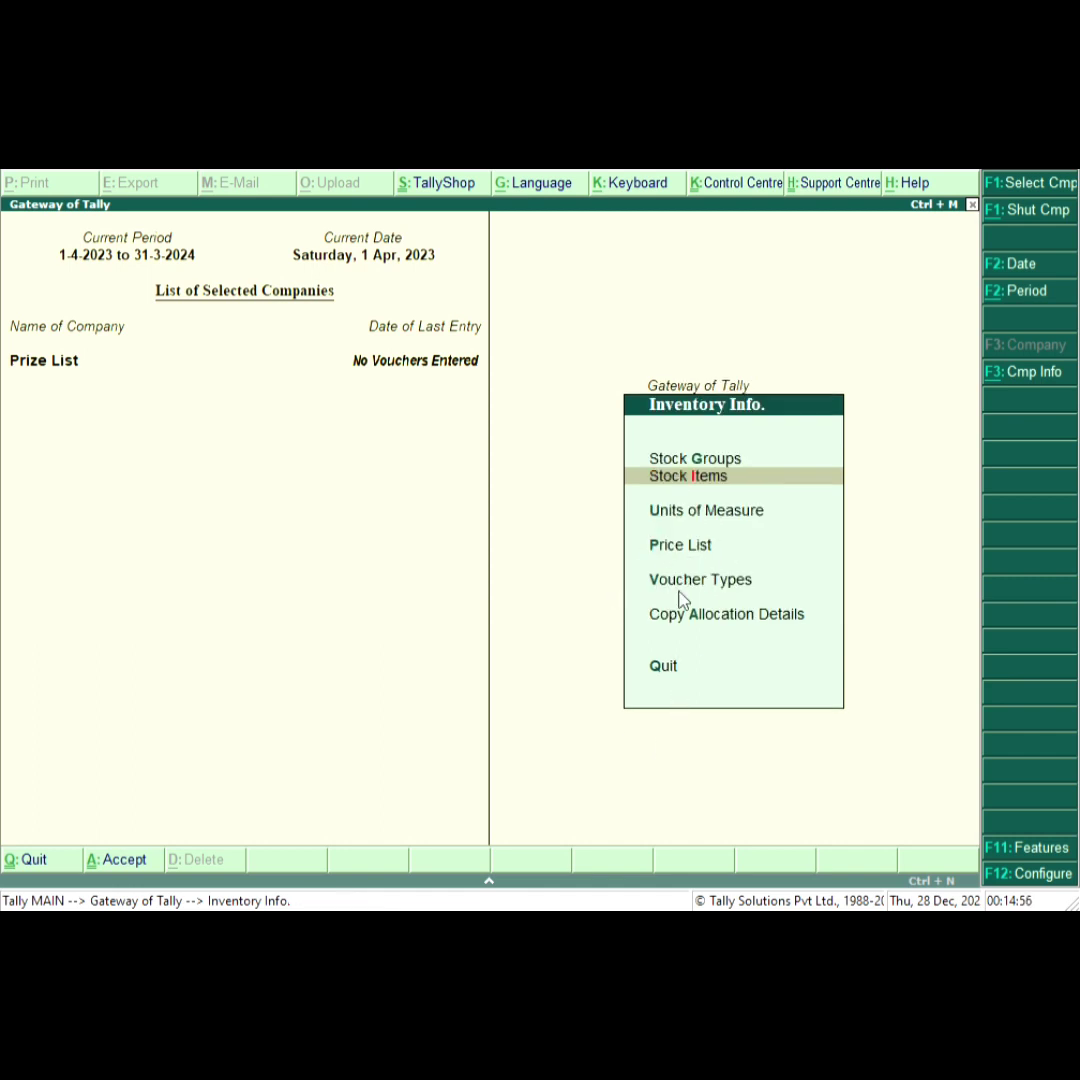
key("Down")
key("Down")
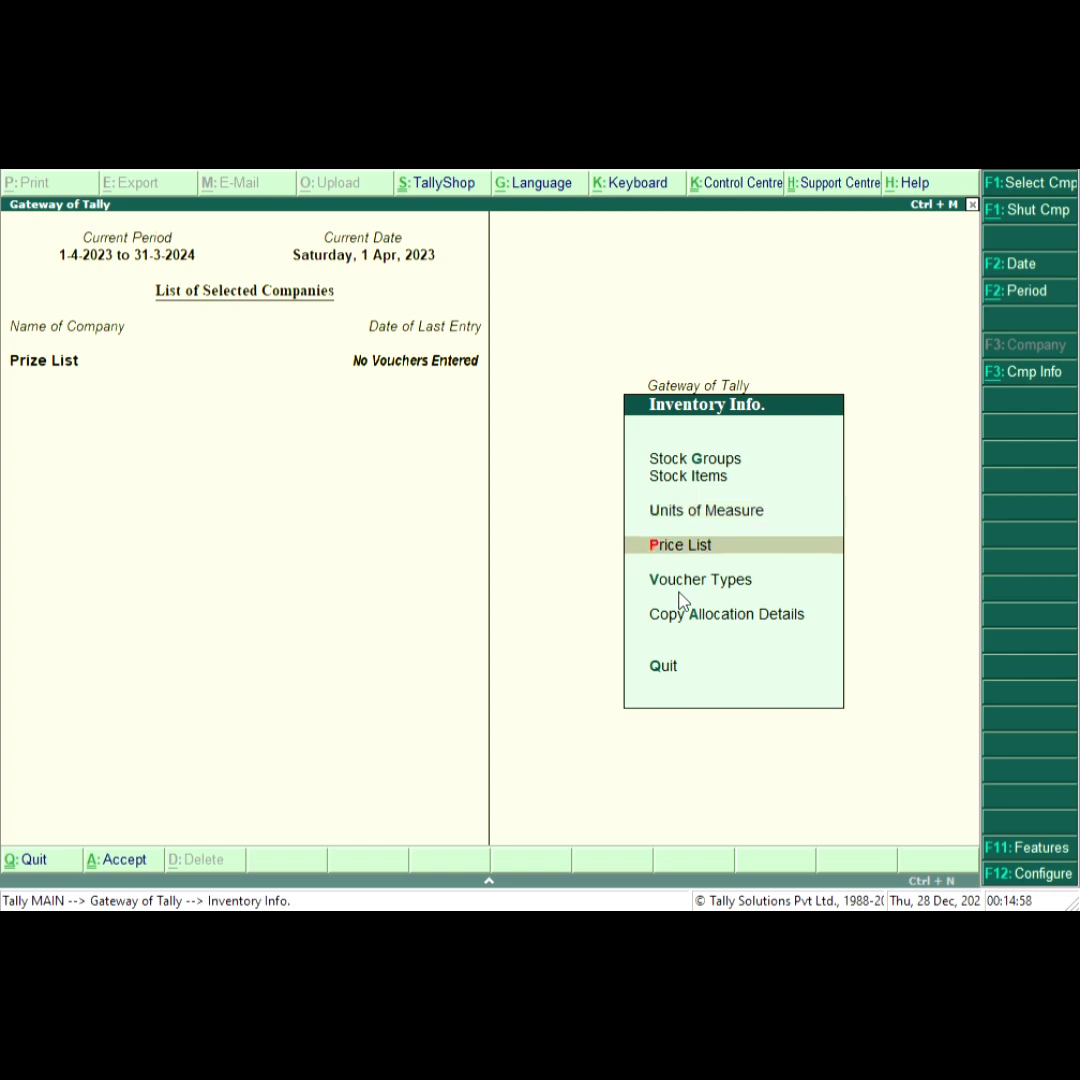
key("Return")
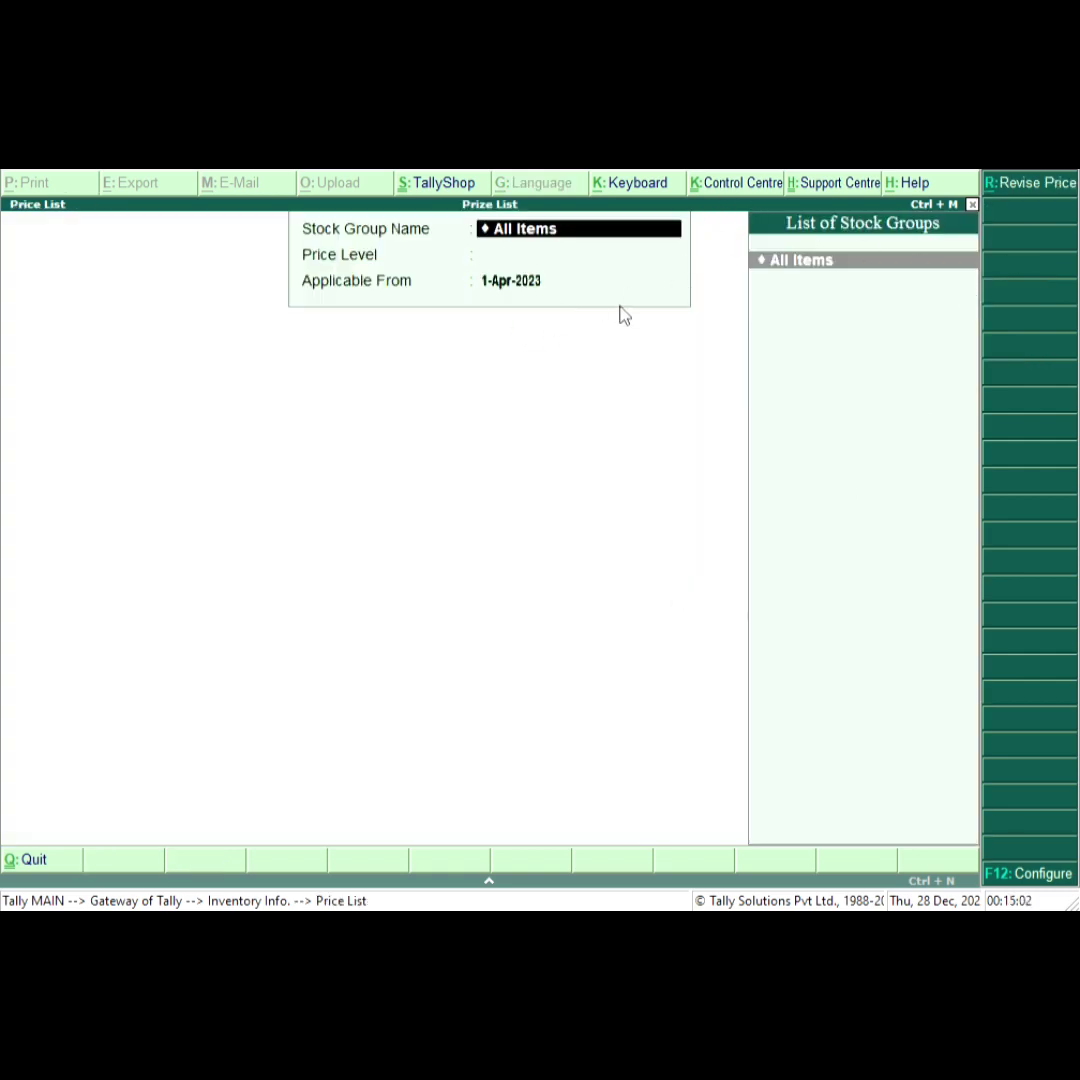
key("Return")
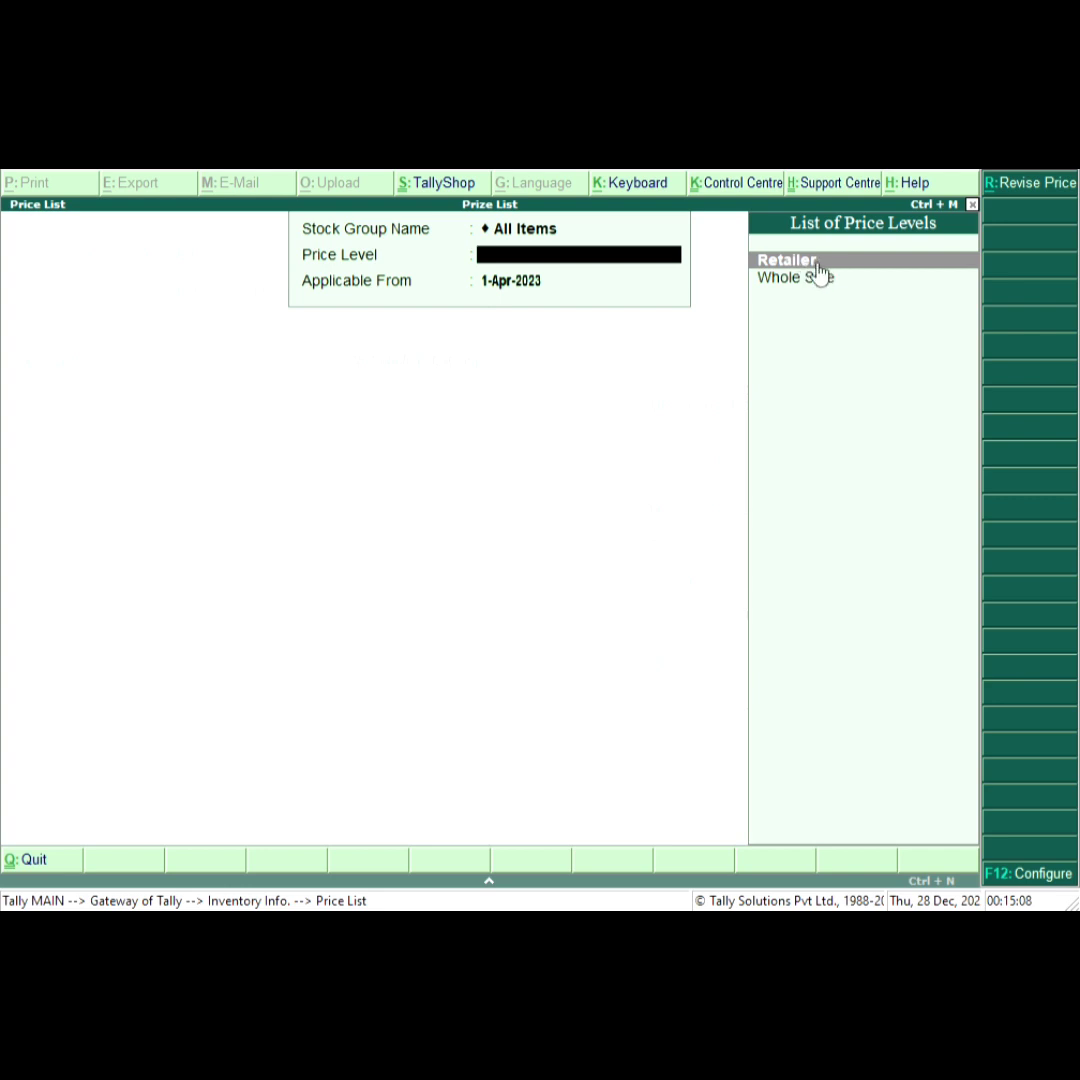
key("Return")
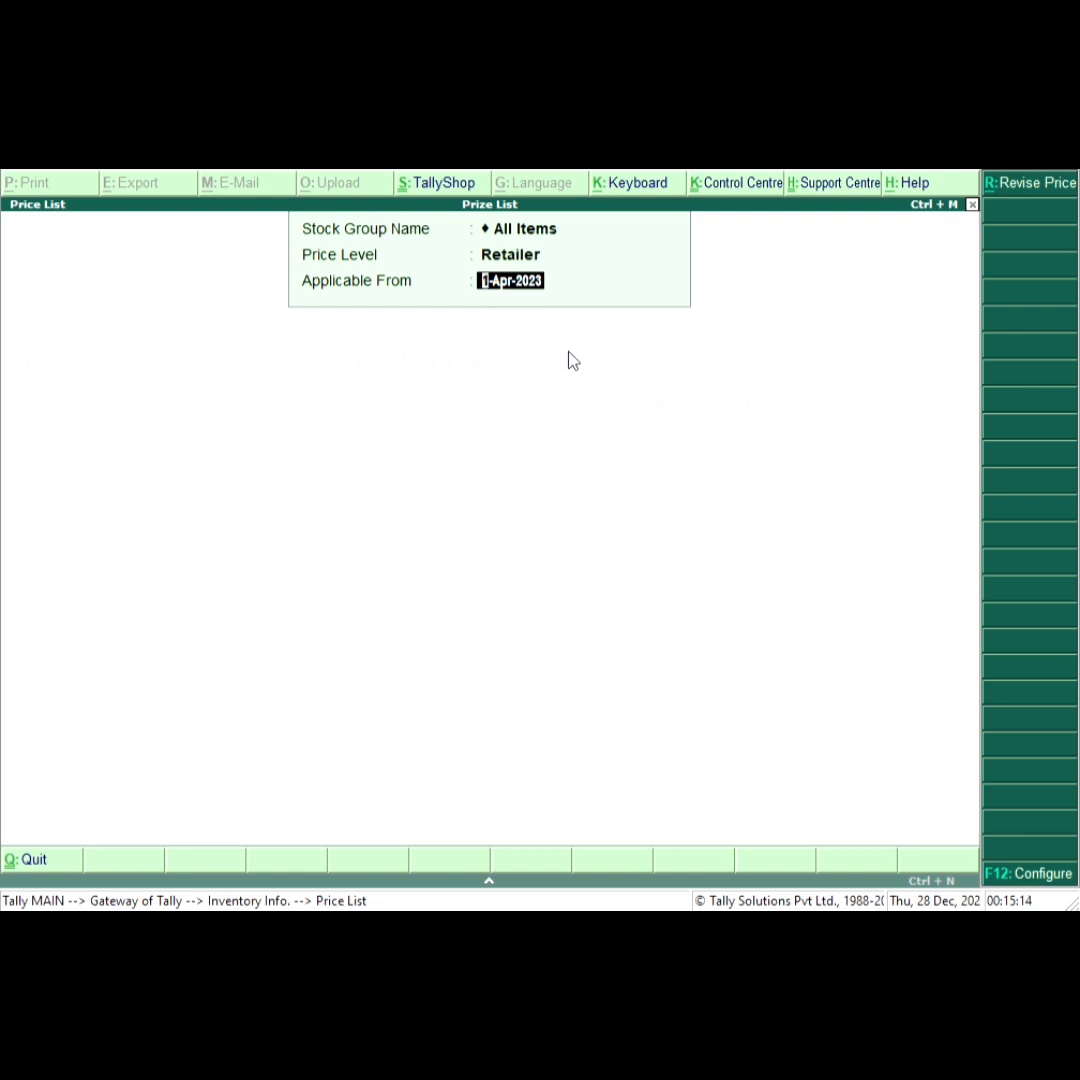
key("Return")
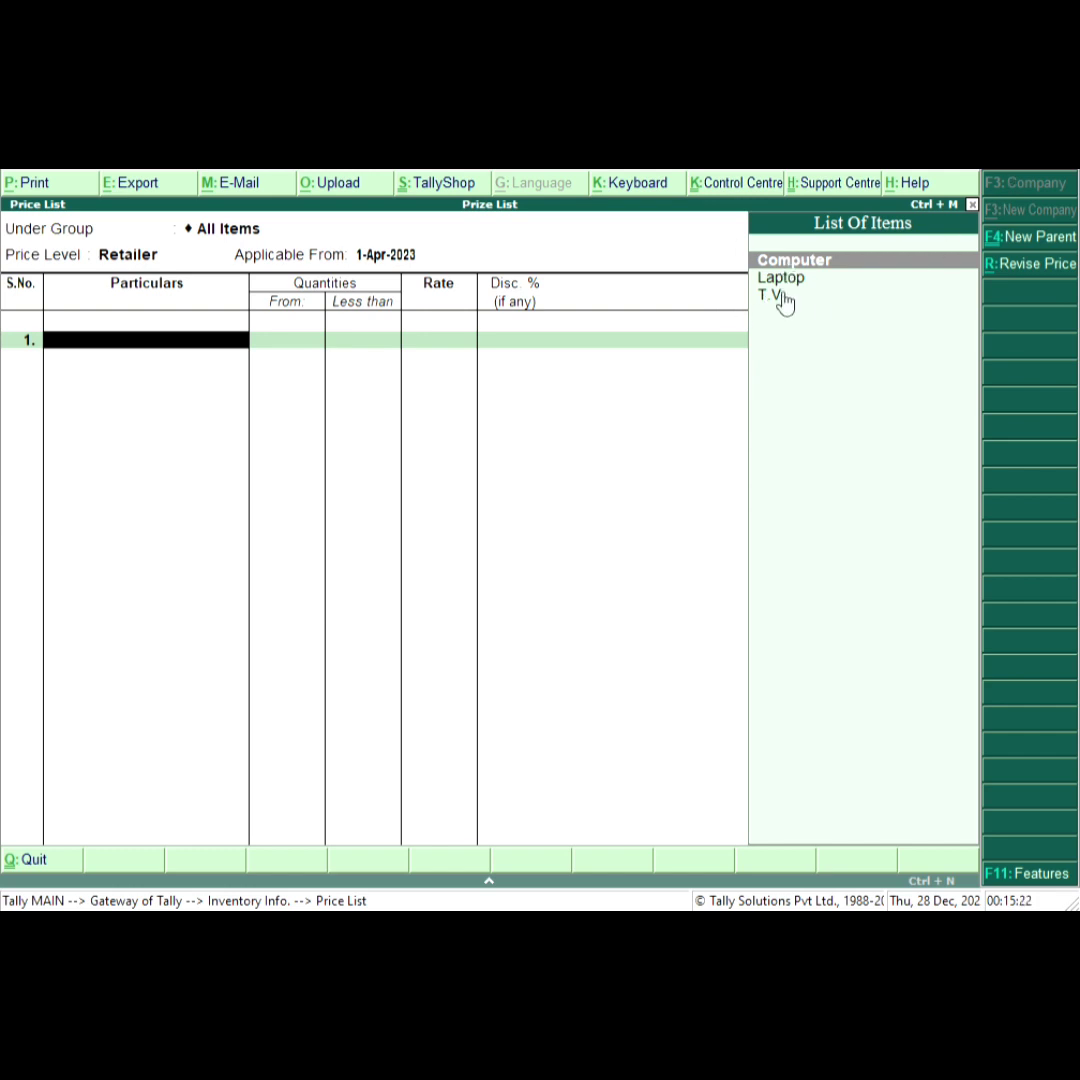
Add Computer to the price list with a rate of 7,800 per pcs for less than 5 pcs.
key("Return")
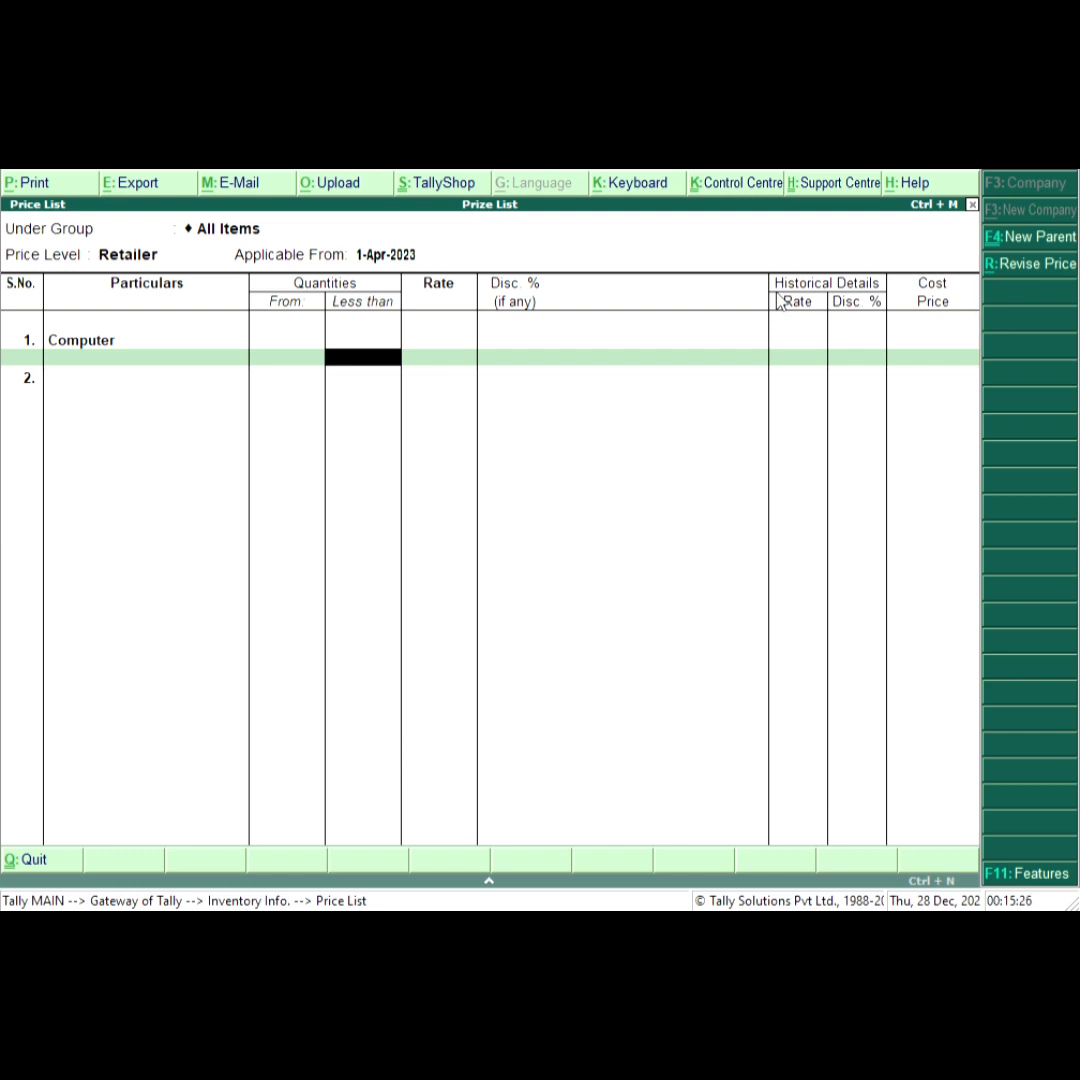
type("5")
key("Return")
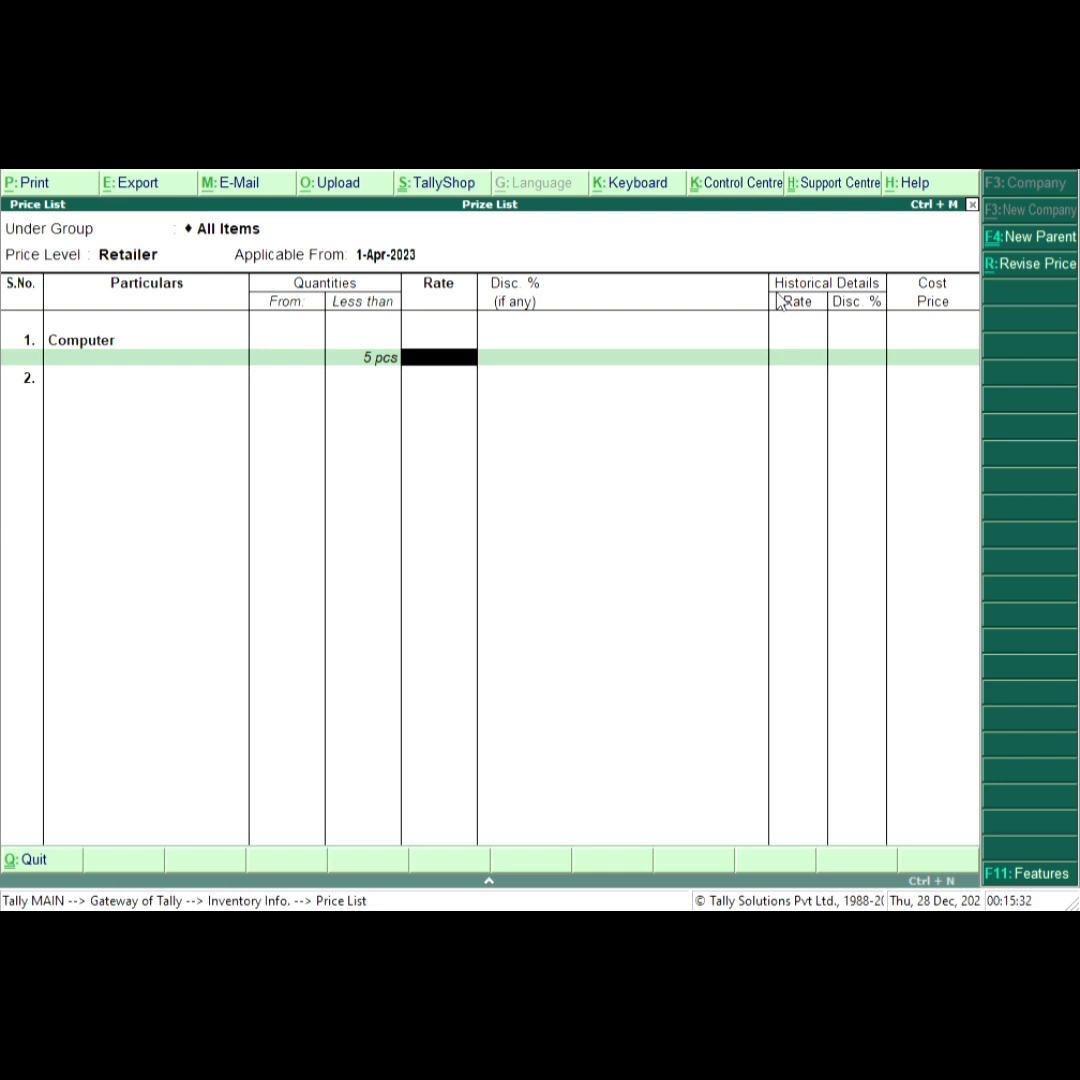
type("7800")
key("Return")
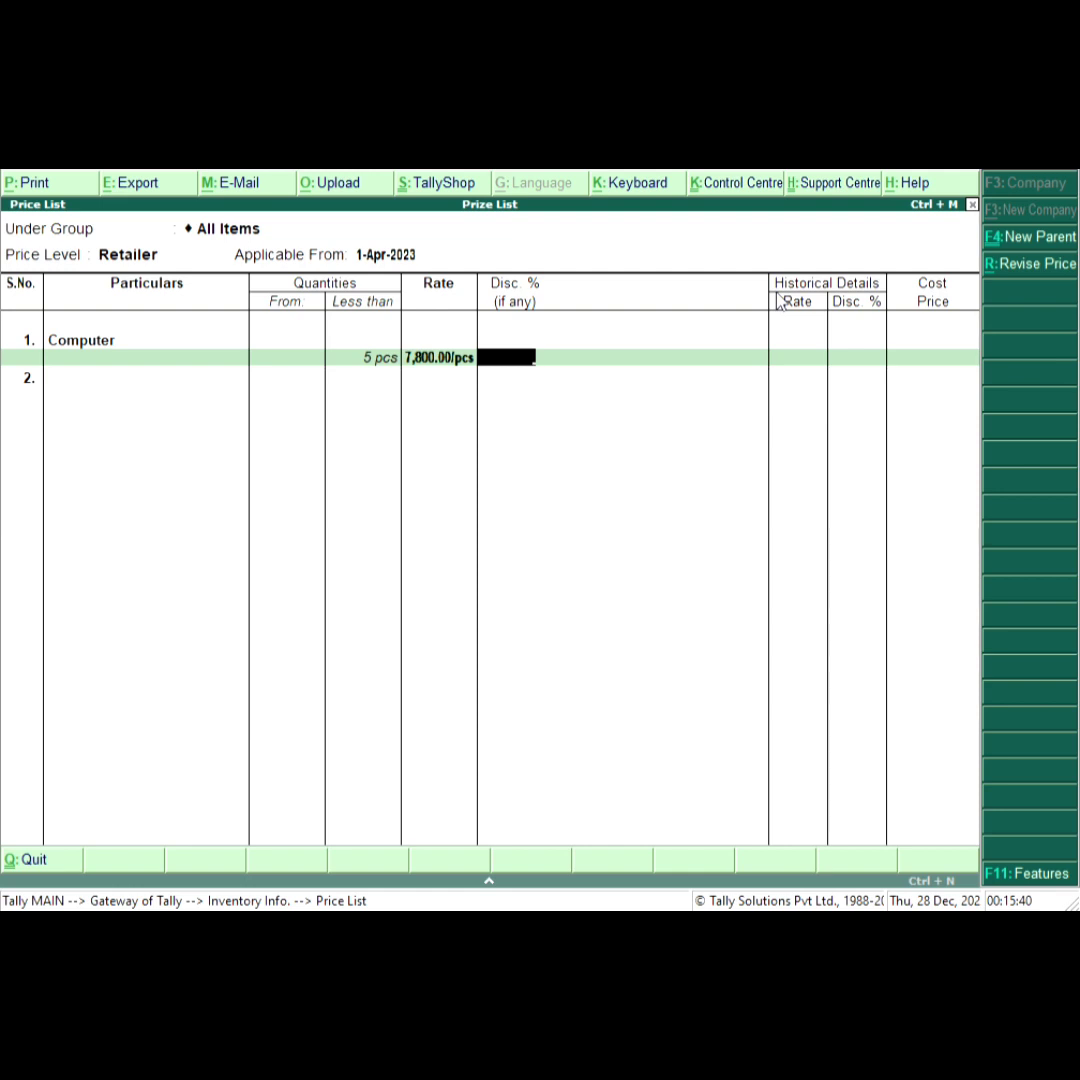
key("Return")
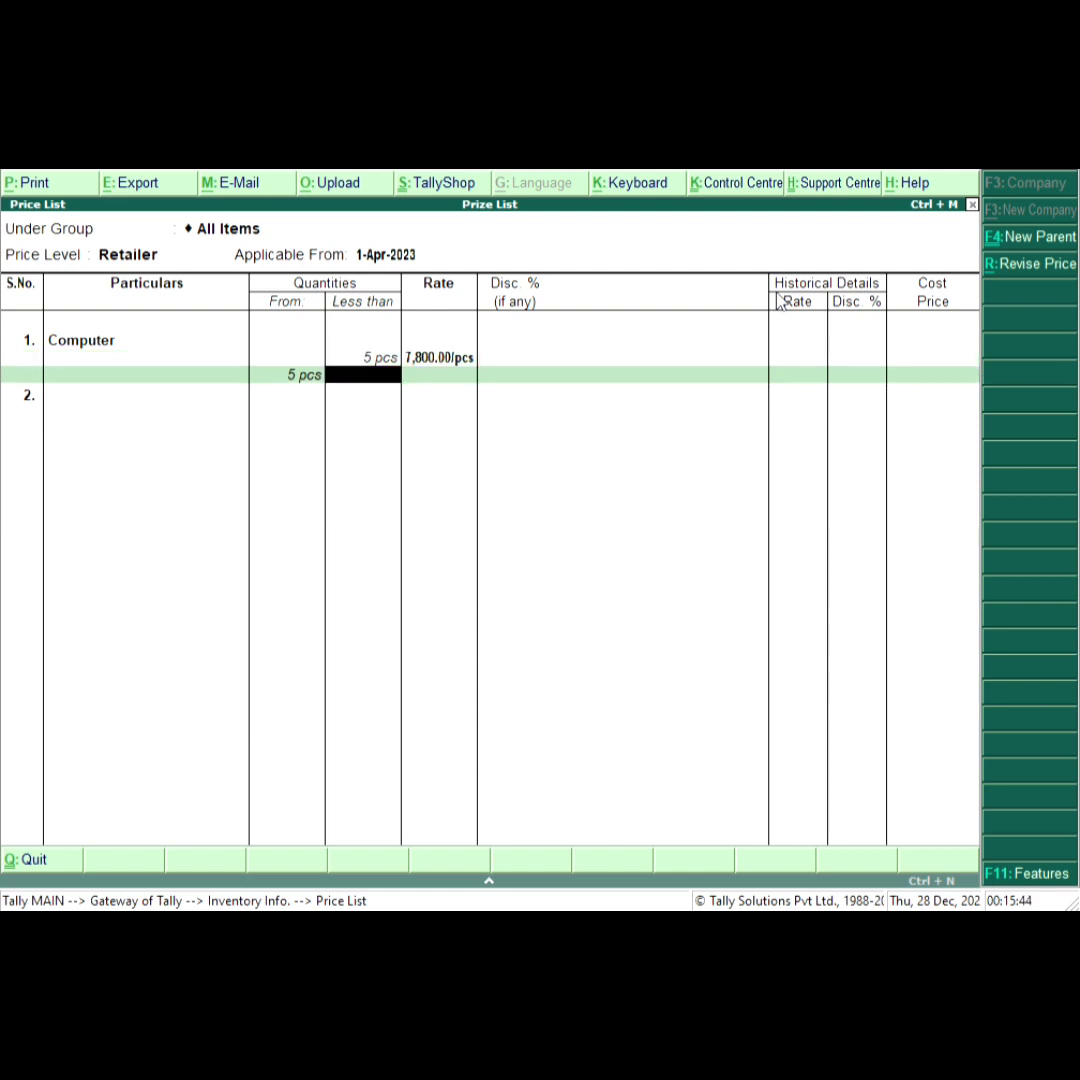
Set Computer's rate to 7,500 per pcs for 5 to less than 10 pcs.
type("10")
key("Return")
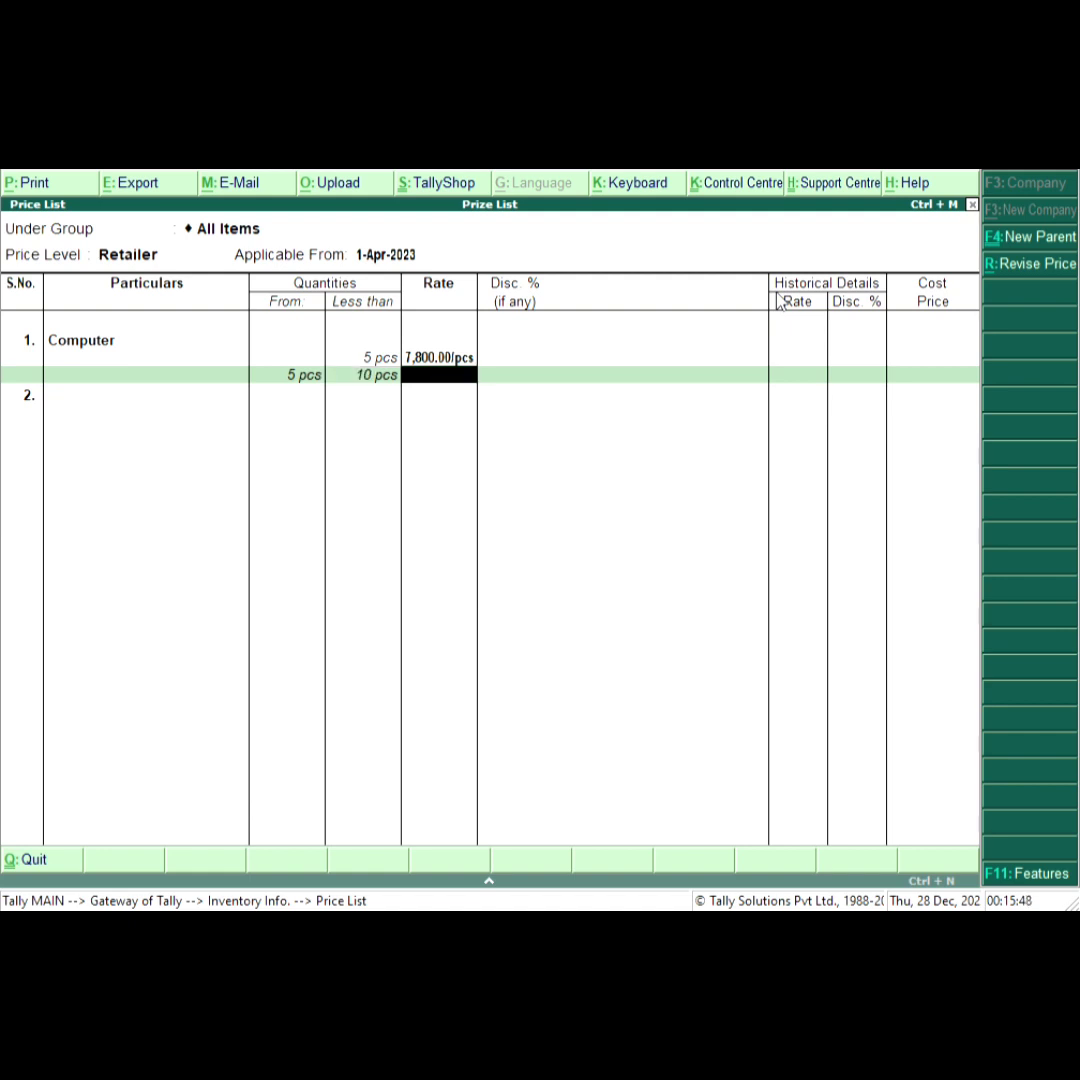
type("7500")
key("Return")
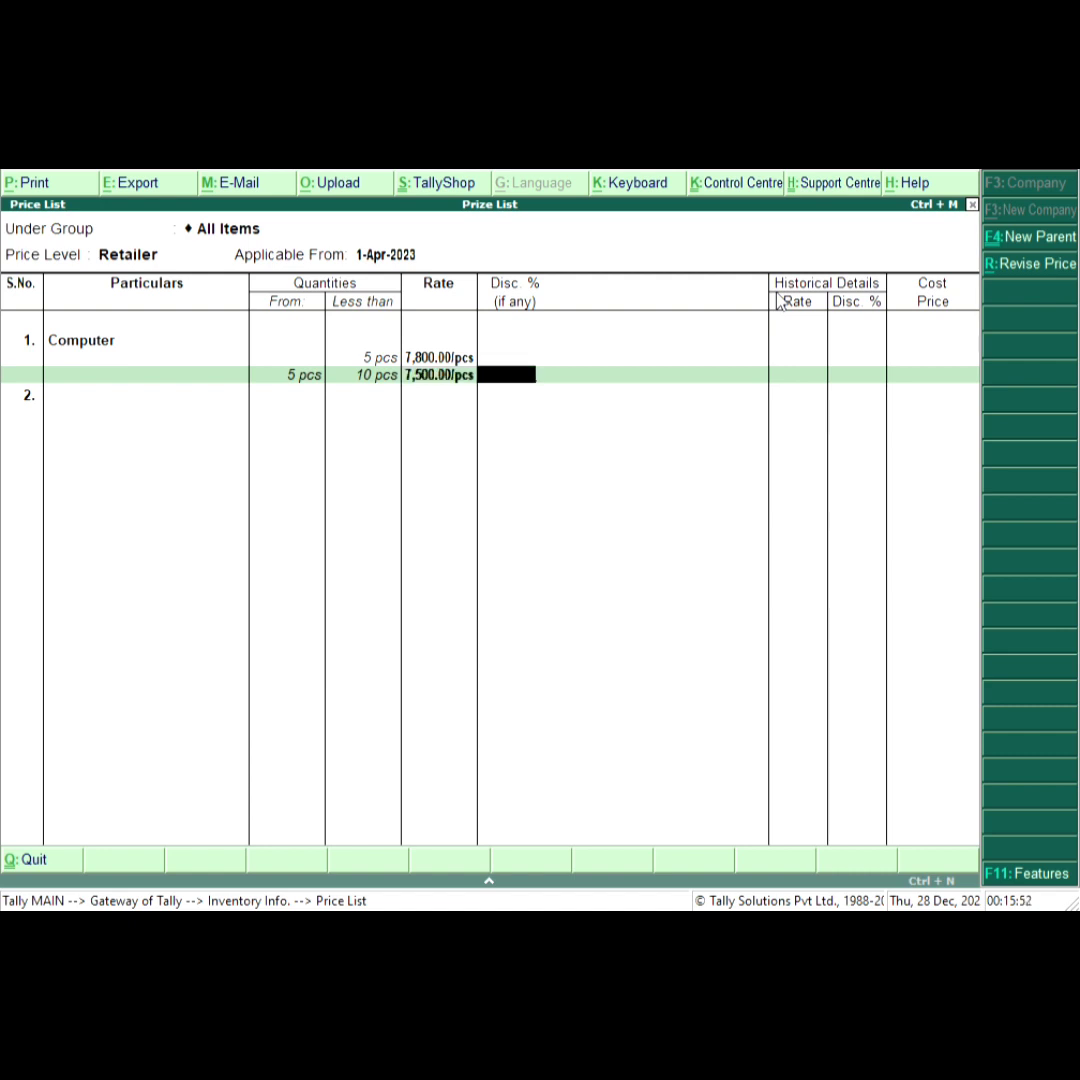
key("Return")
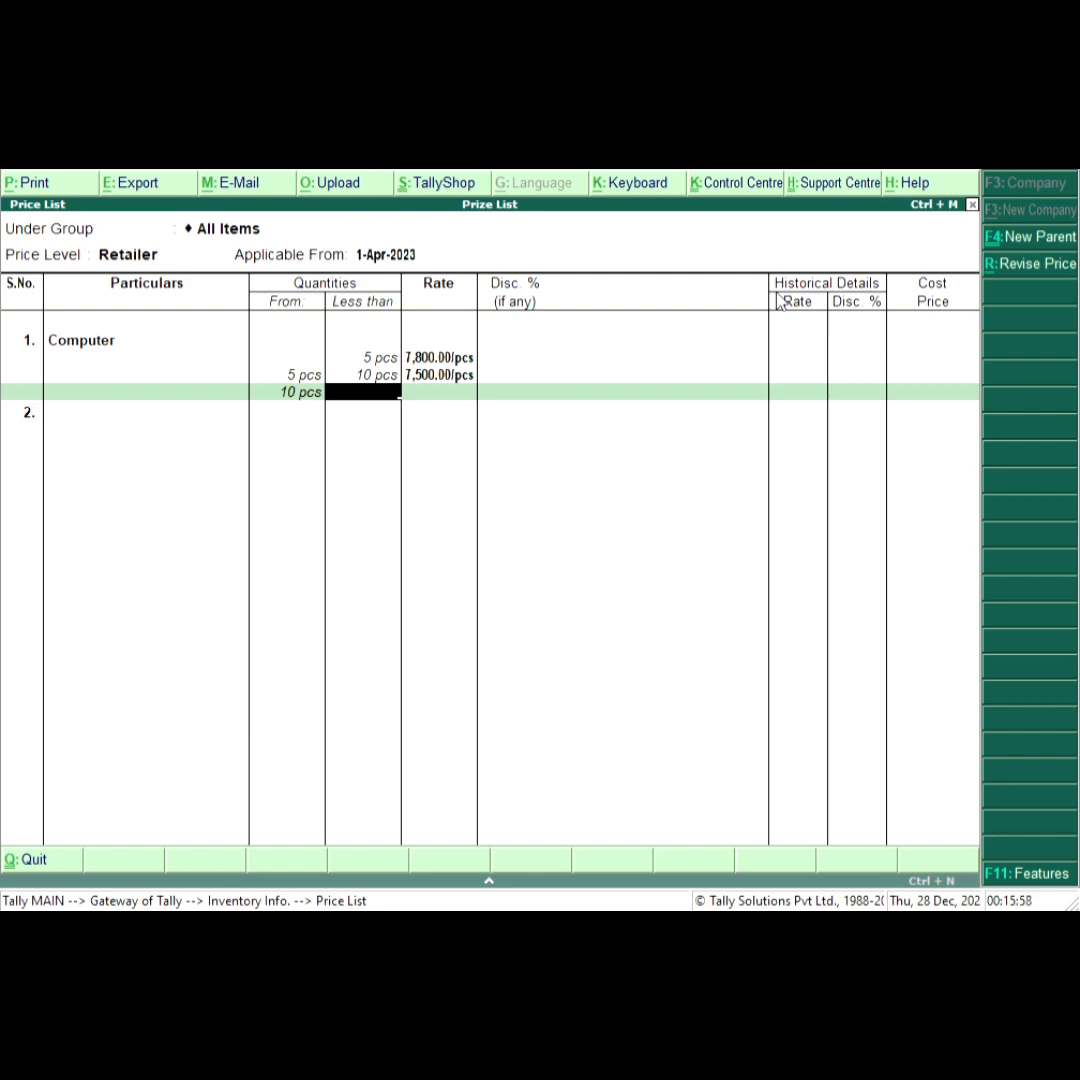
Set Computer's rate to 7,000 per pcs from 10 pcs upward.
key("Return")
type("7")
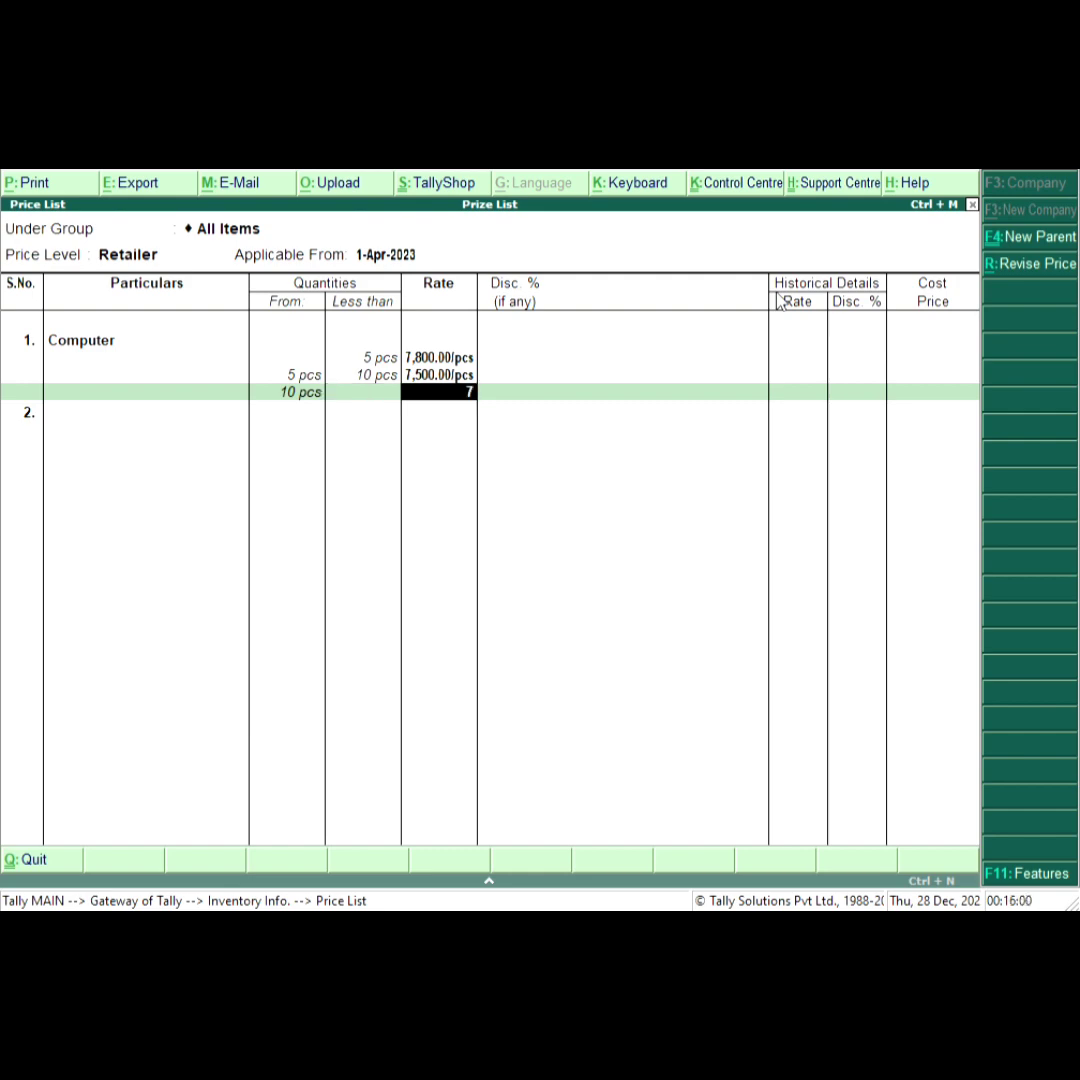
type("000")
key("Return")
key("Return")
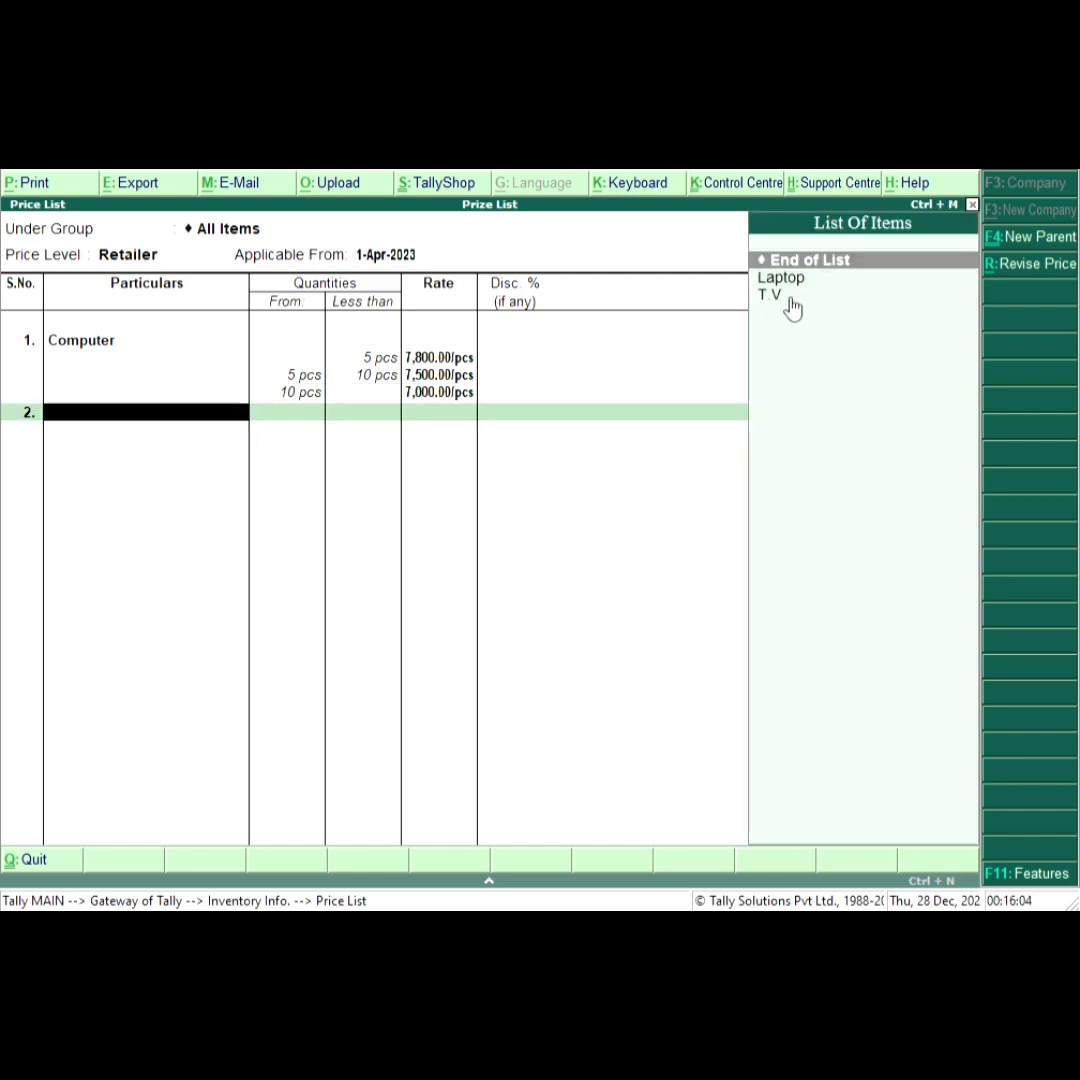
Add Laptop to the price list with a rate of 15,000 per pcs for less than 5 pcs.
key("Down")
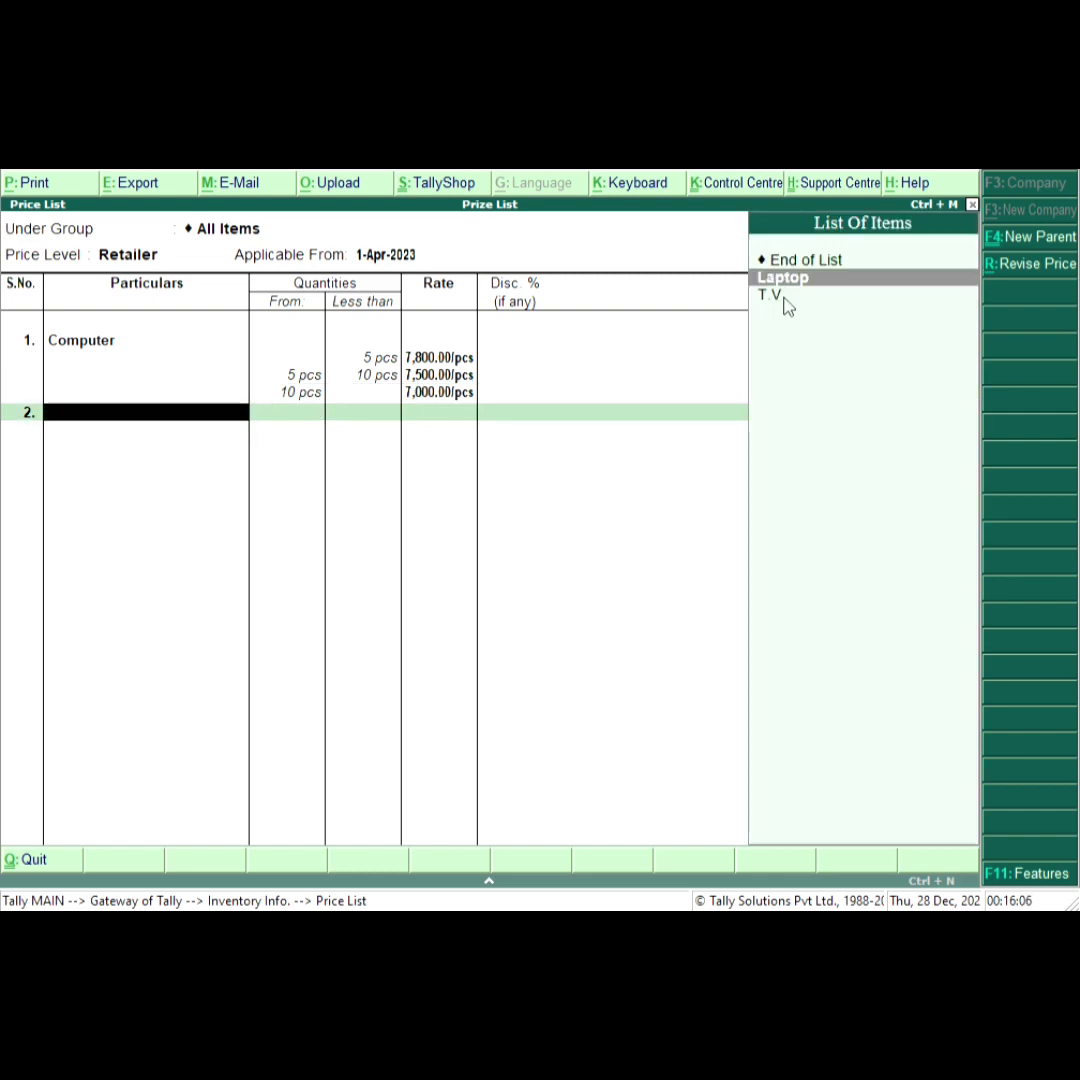
key("Return")
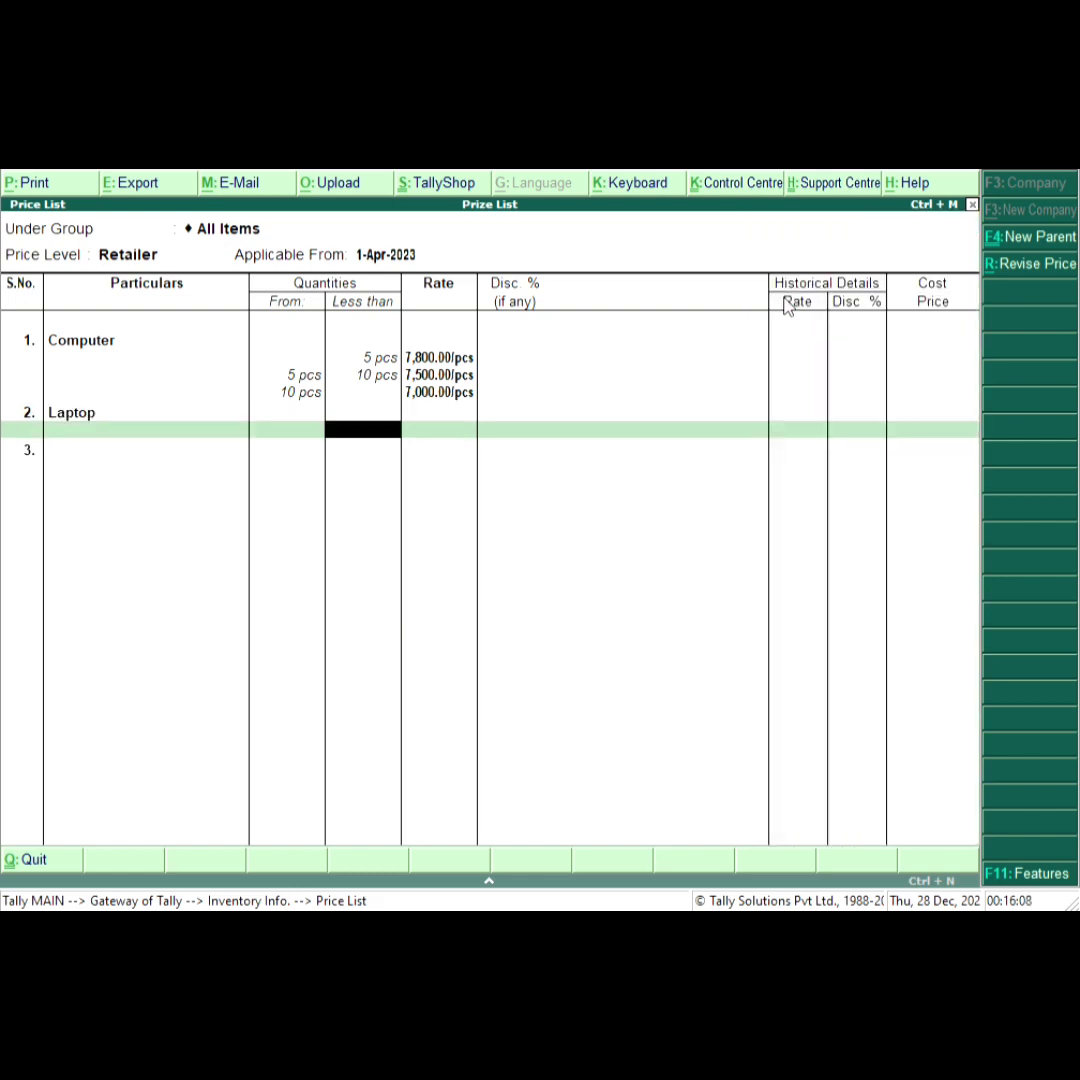
type("15")
key("BackSpace")
key("BackSpace")
type("5")
key("Return")
type("15000")
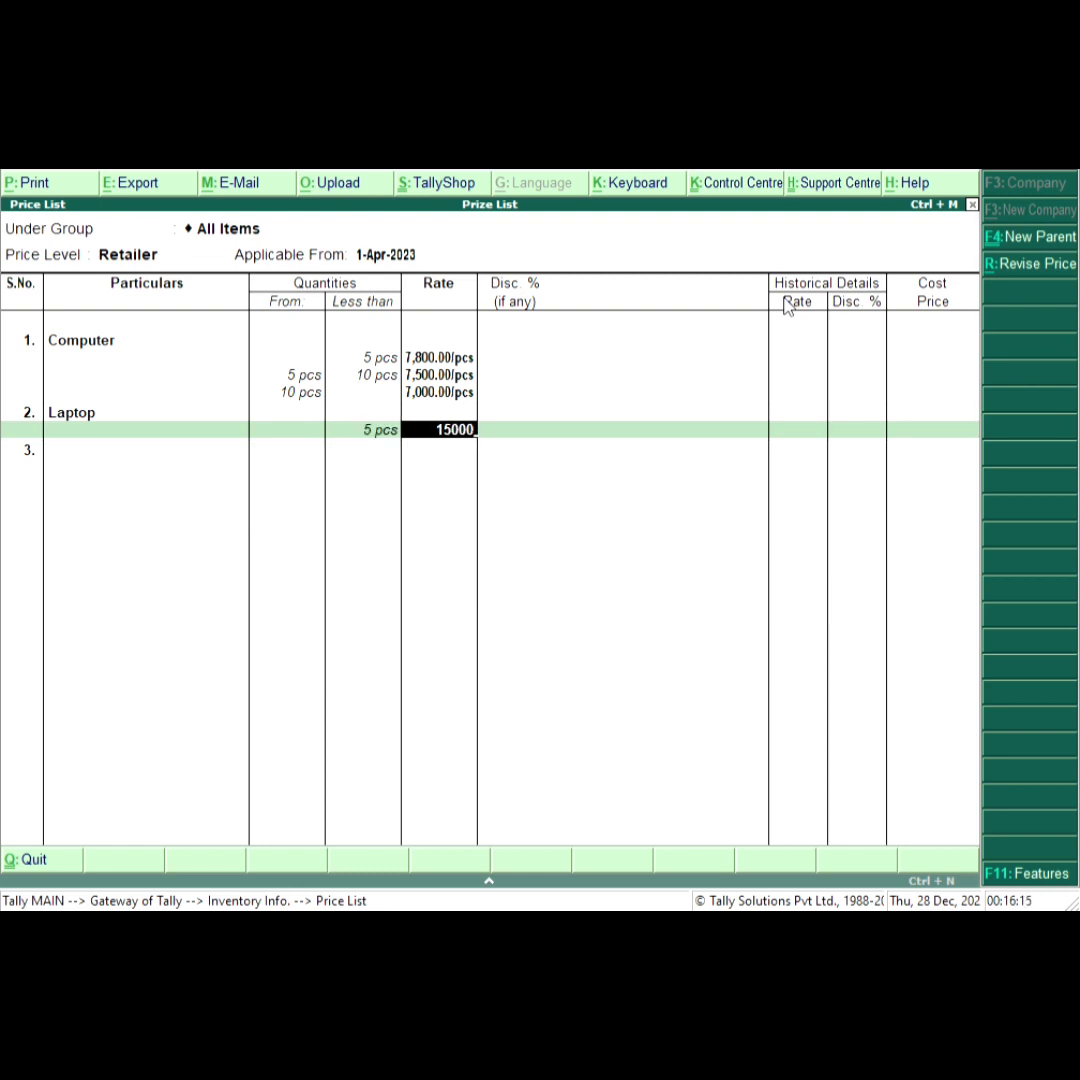
key("Return")
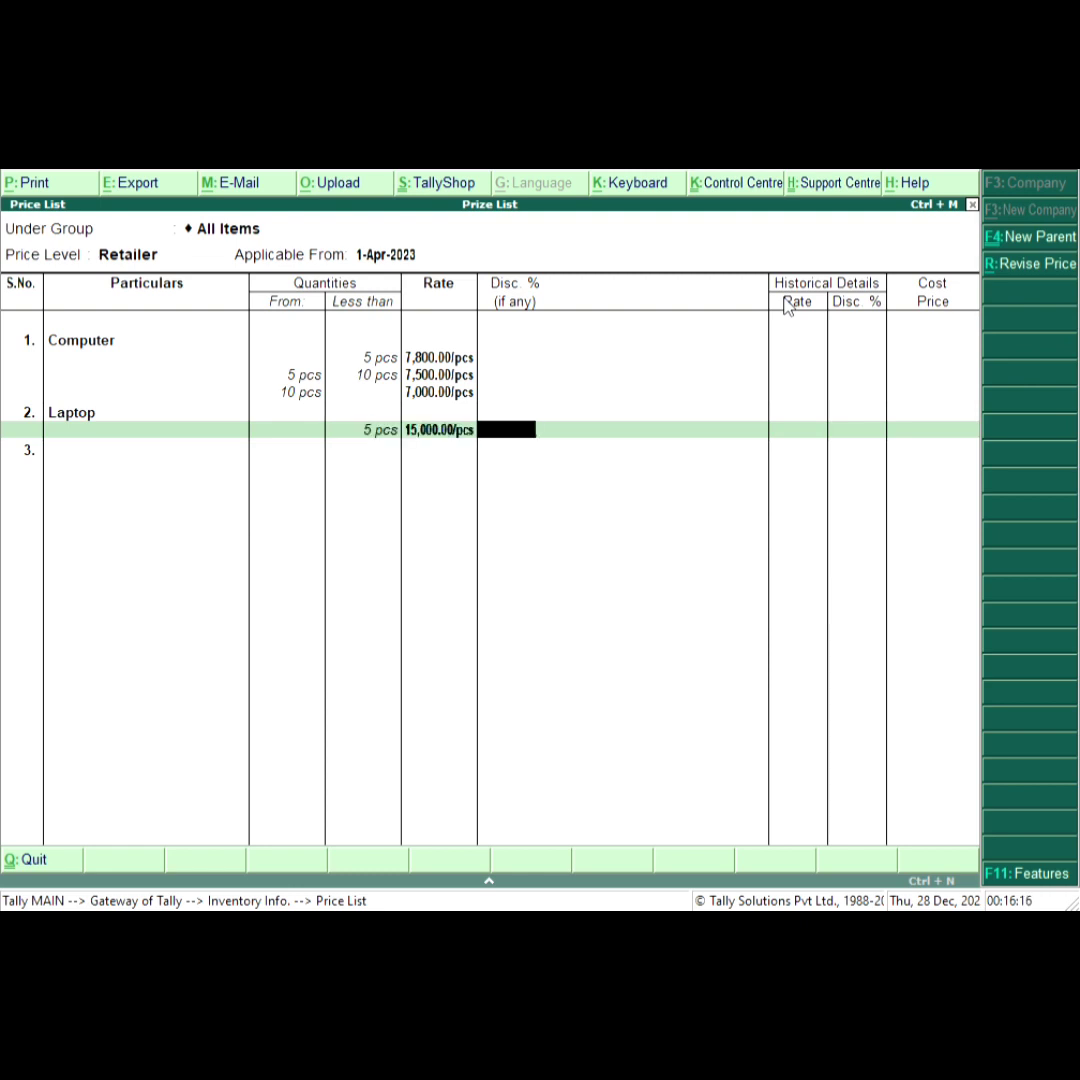
key("Return")
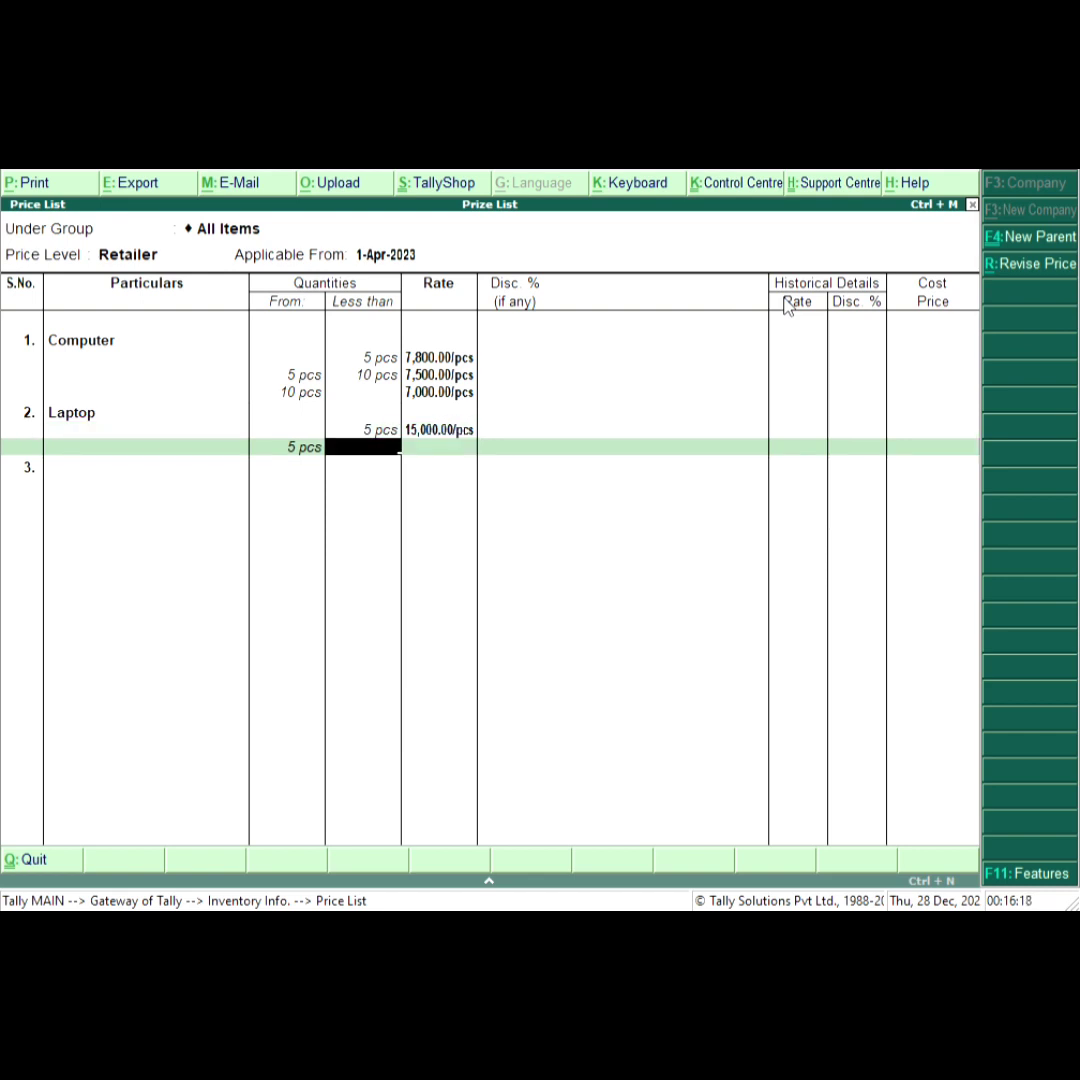
Set Laptop's rate to 13,000 per pcs for 5 to less than 10 pcs.
type("10")
key("Return")
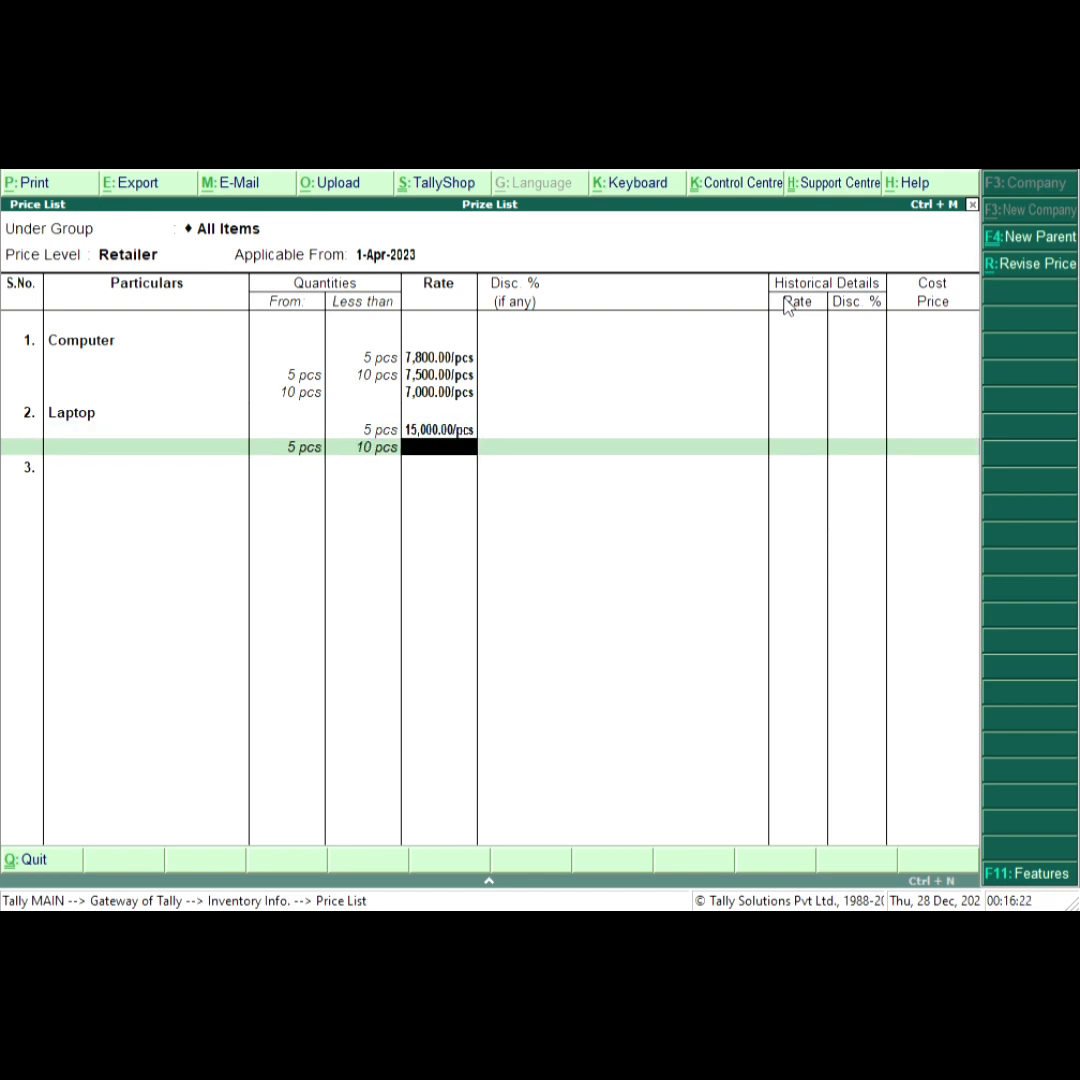
type("13000")
key("Return")
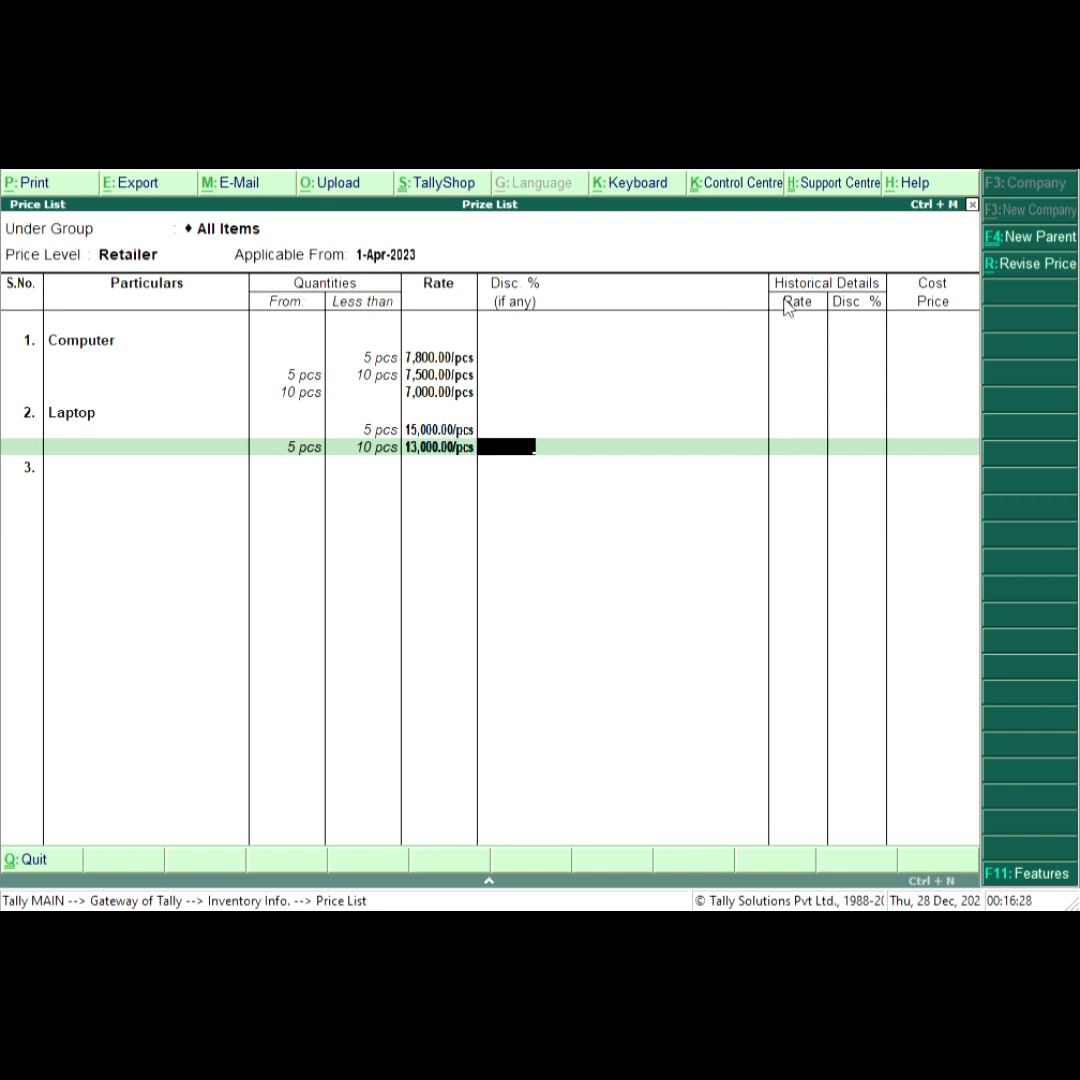
key("Return")
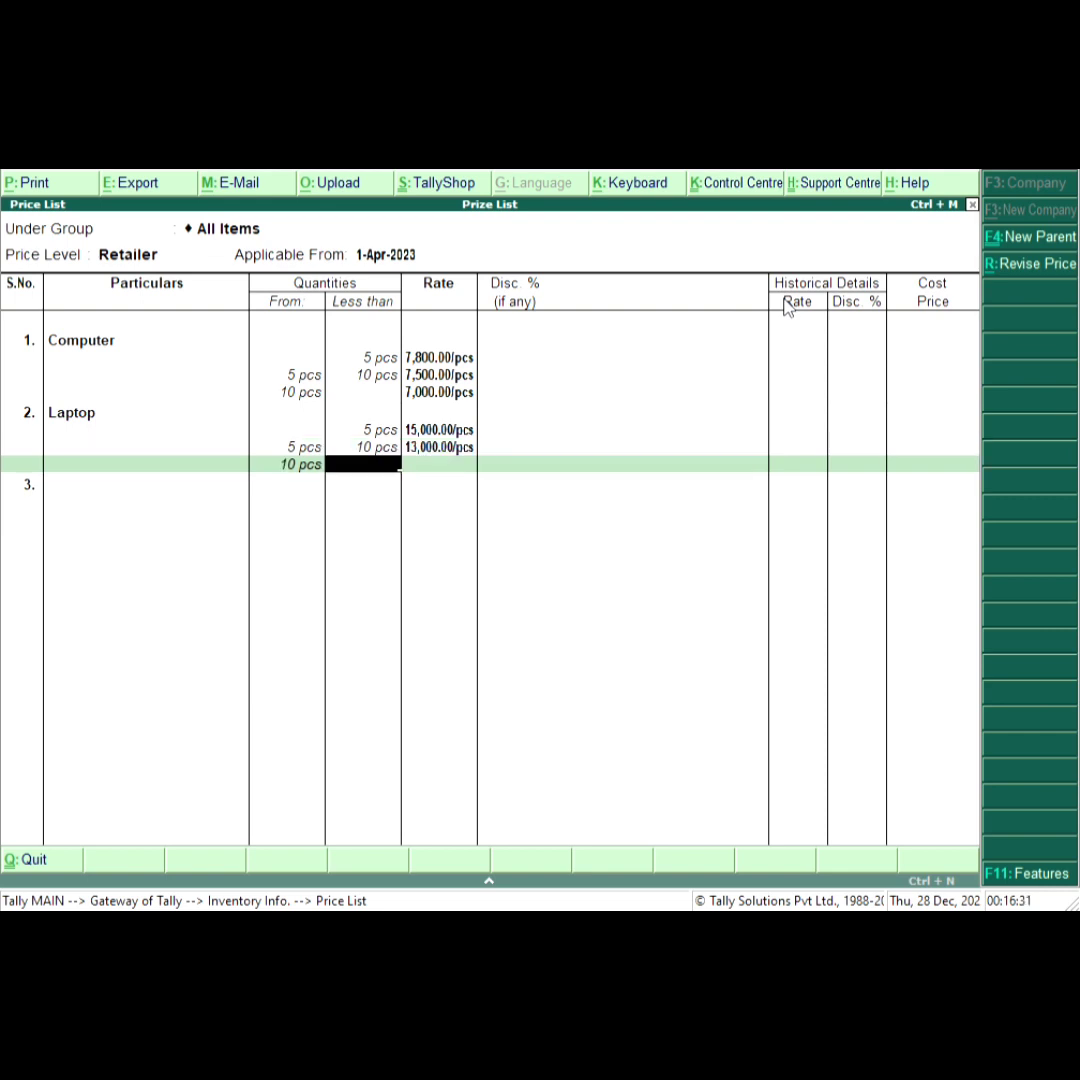
Set Laptop's rate to 12,000 per pcs from 10 pcs upward.
key("Return")
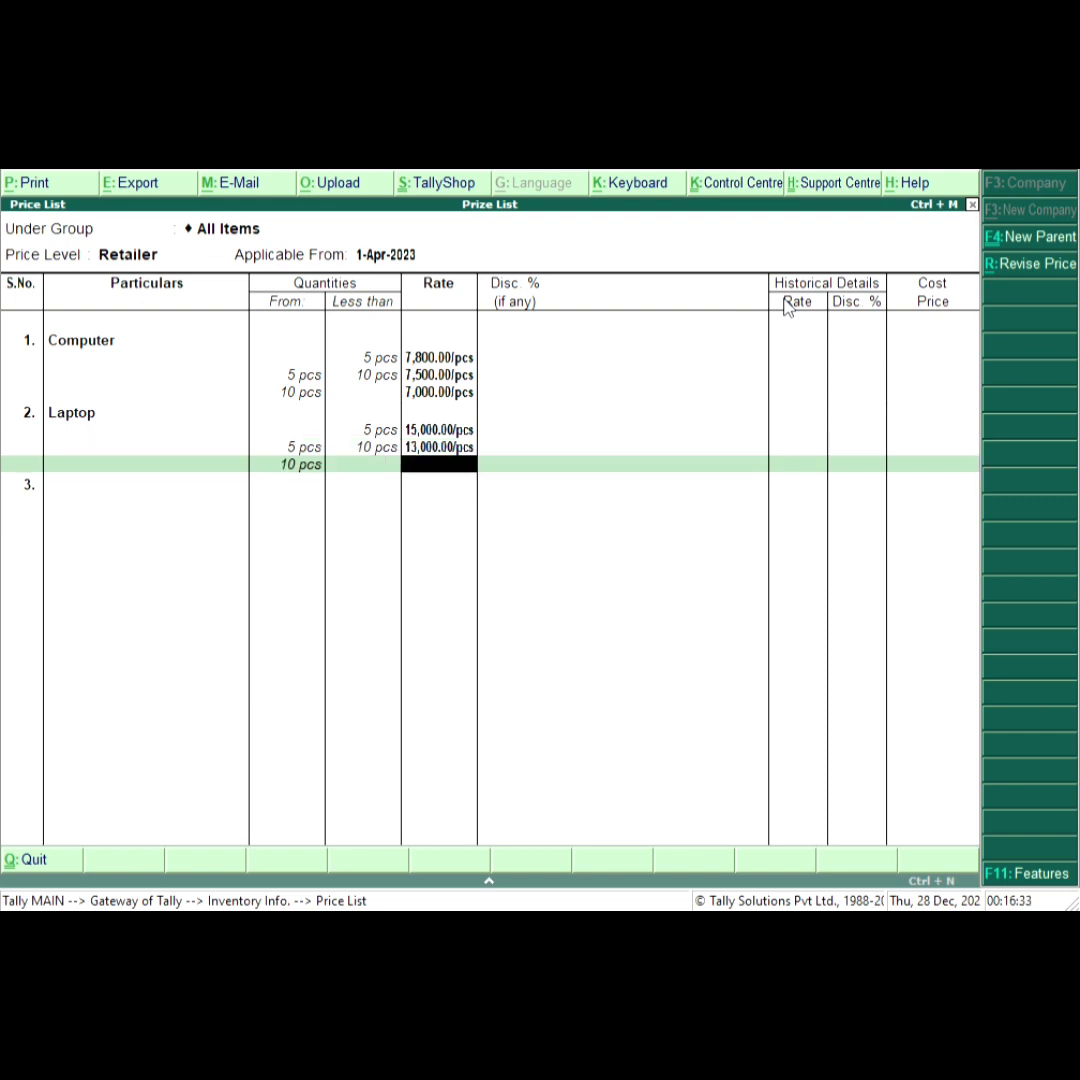
type("12000")
key("Return")
key("Return")
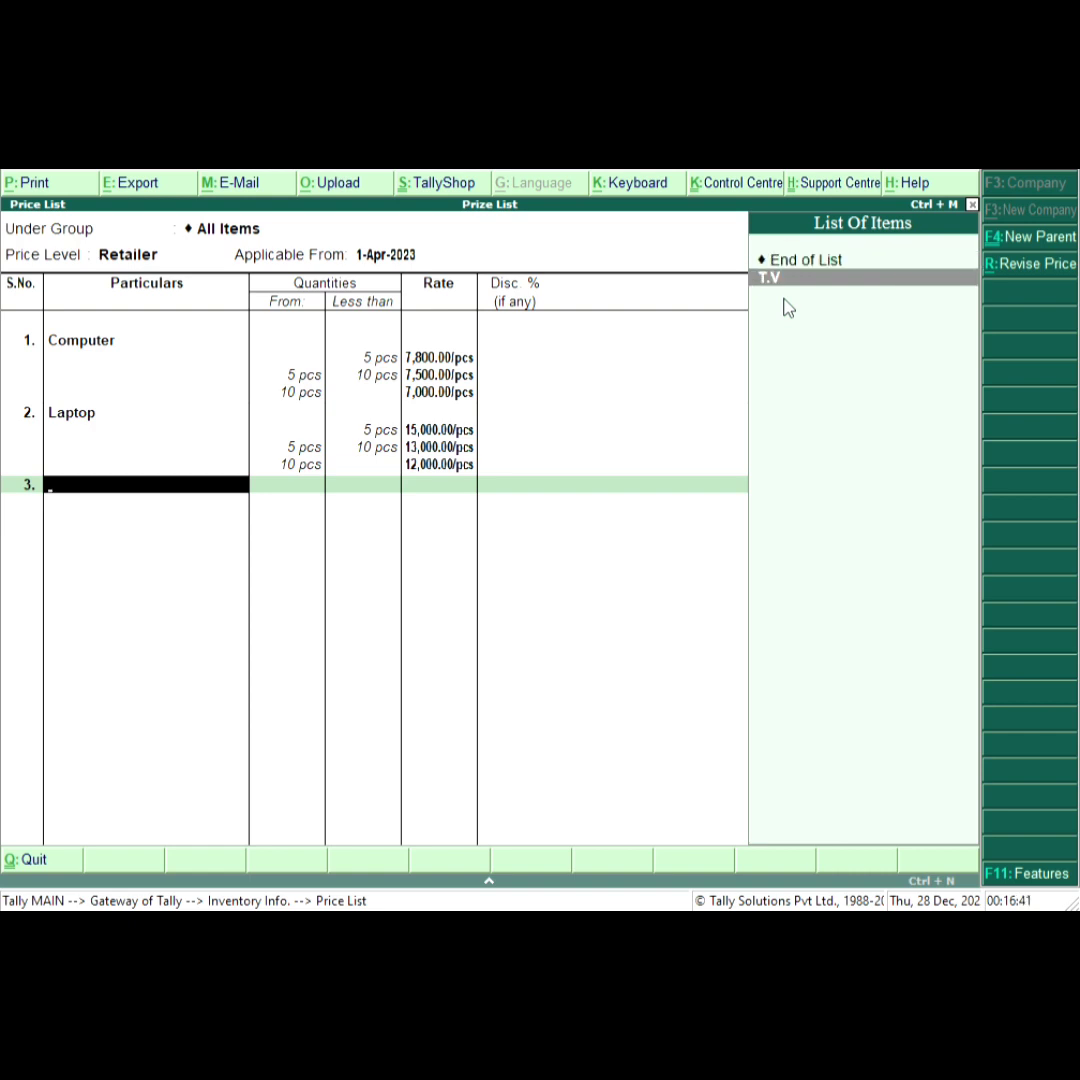
Add T.V to the price list with a rate of 7,000 per pcs for less than 5 pcs.
key("Return")
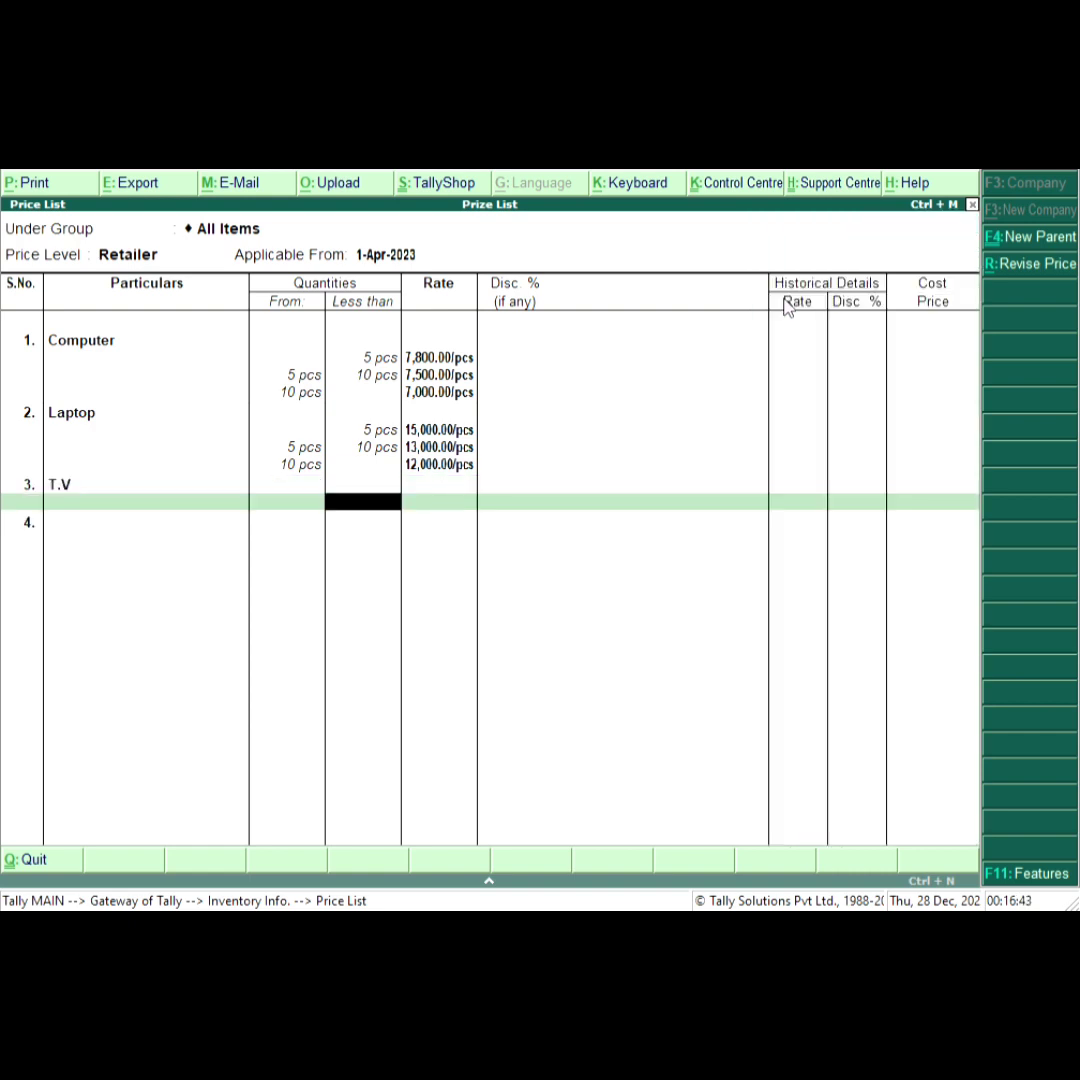
type("5")
key("Return")
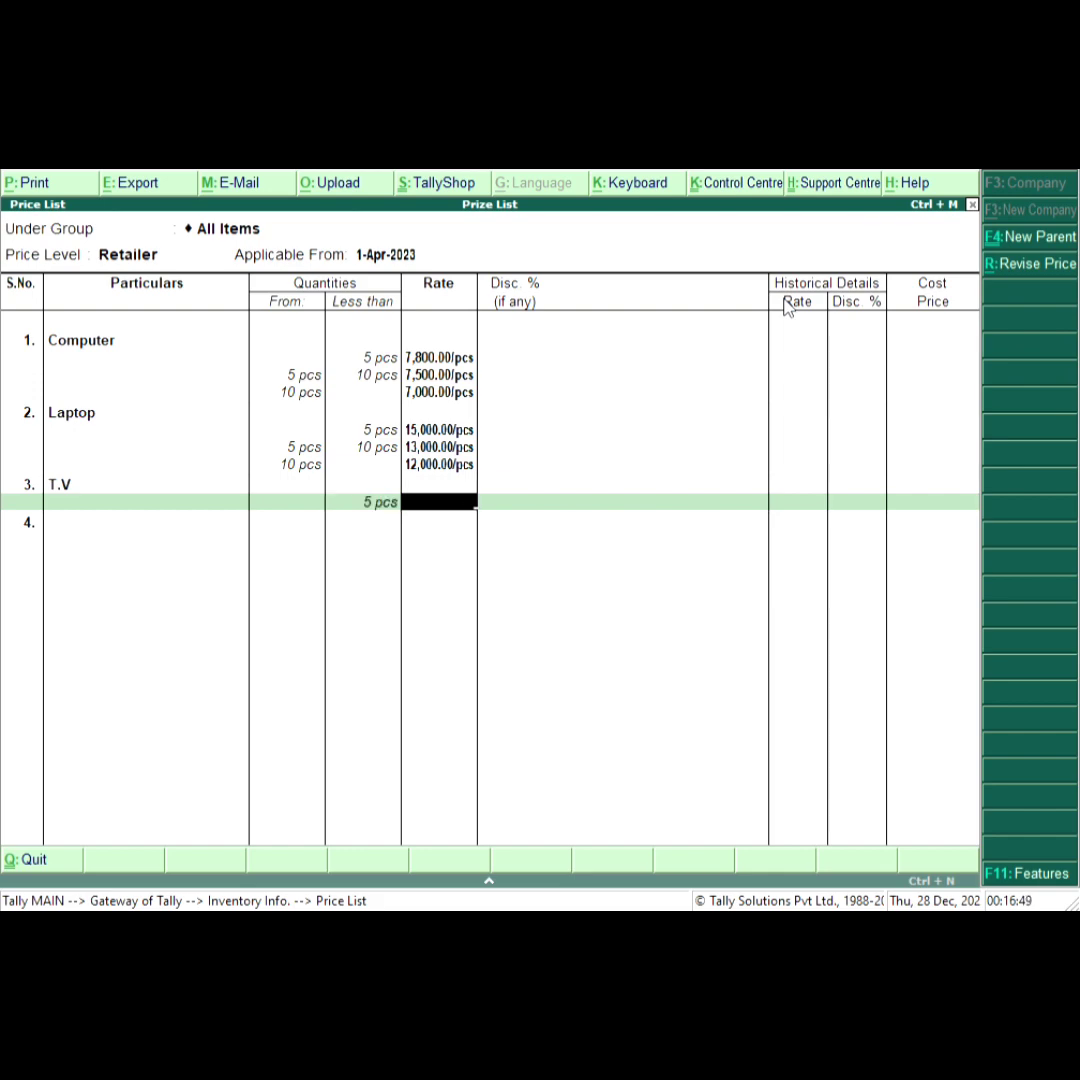
type("7000")
key("Return")
Set T.V's rate to 6,500 per pcs for 5 to less than 15 pcs.
key("Return")
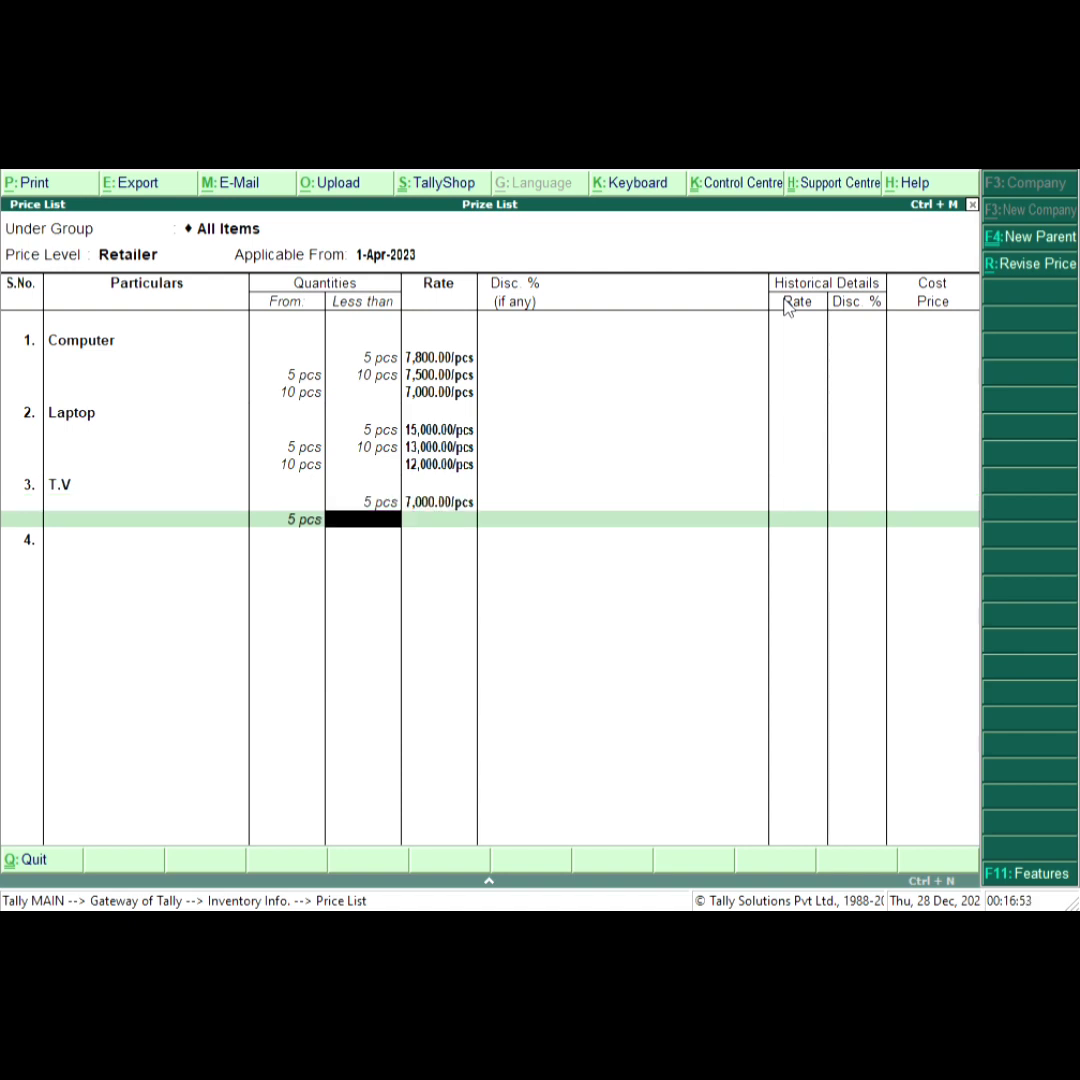
type("15")
key("Return")
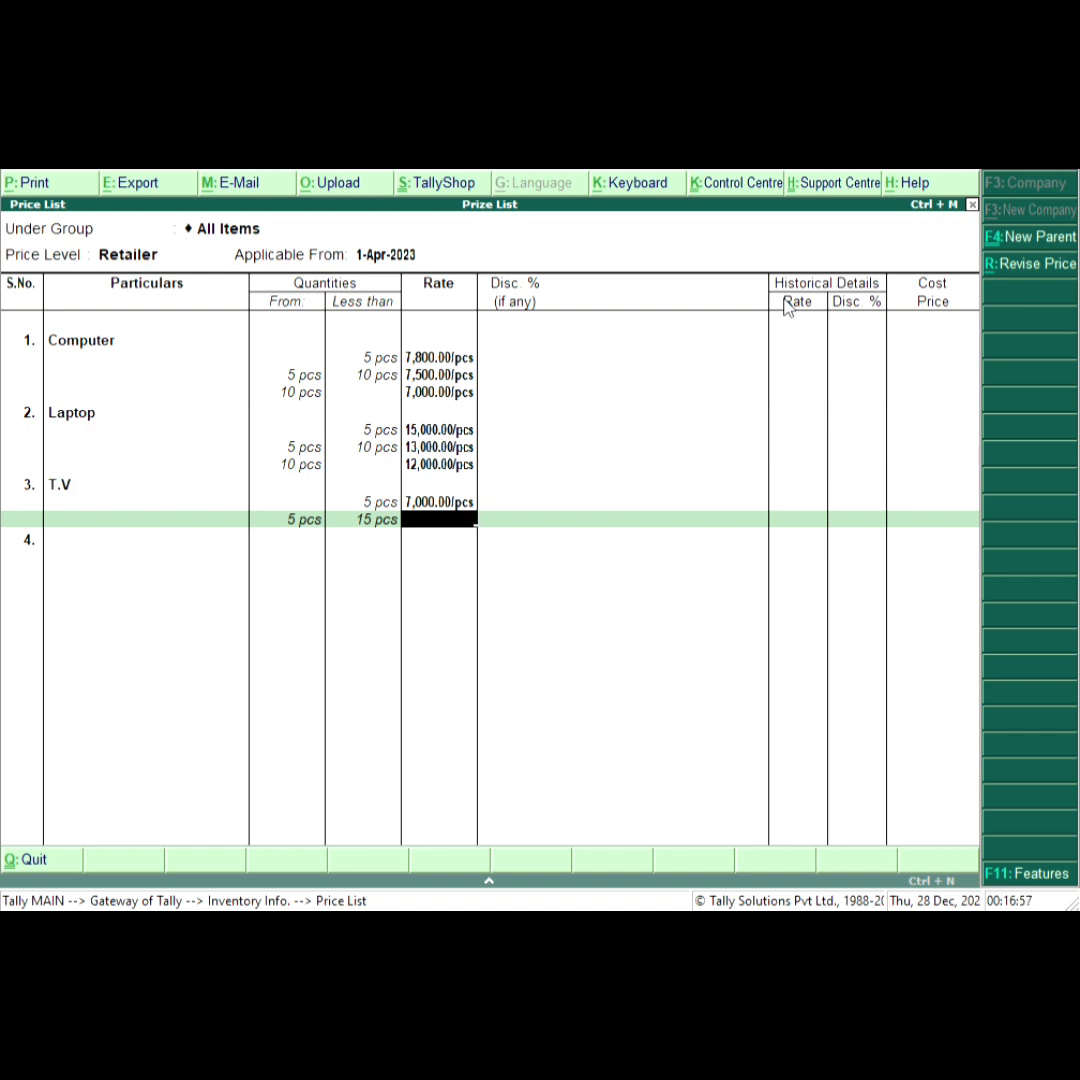
type("6500")
key("Return")
key("Return")
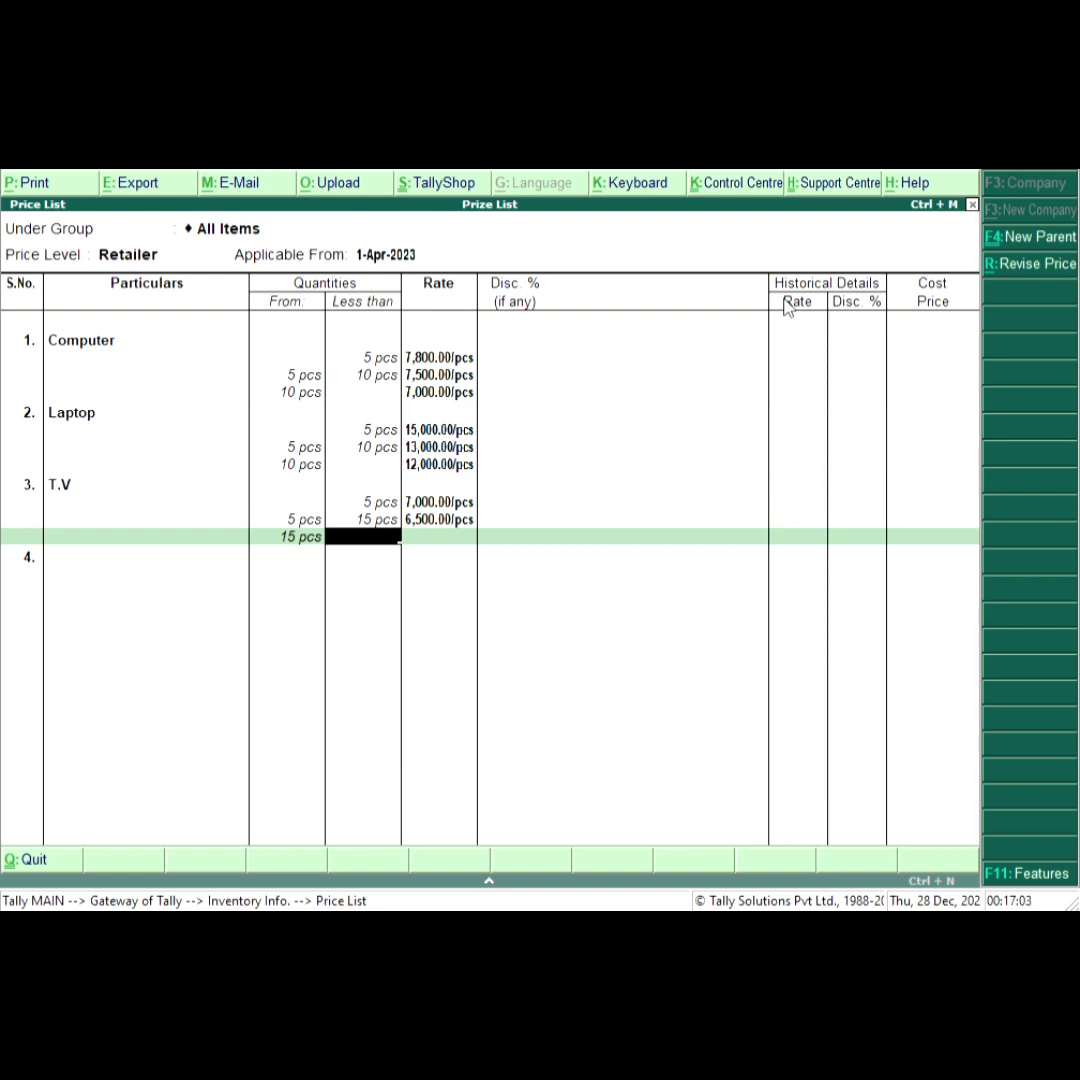
Set T.V's rate to 6,000 per pcs from 15 pcs upward and save the Retailer price list.
key("Return")
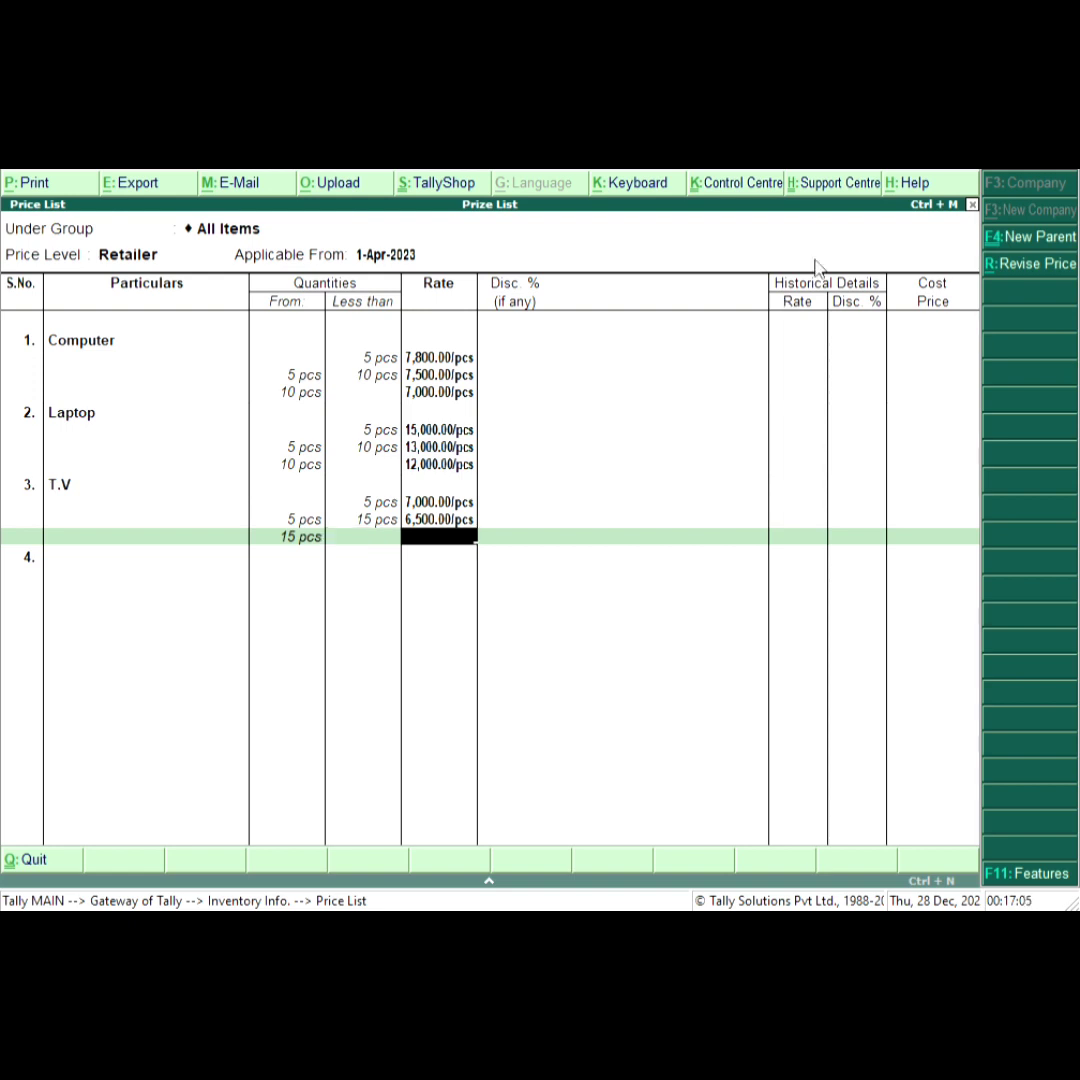
type("6000")
key("Return")
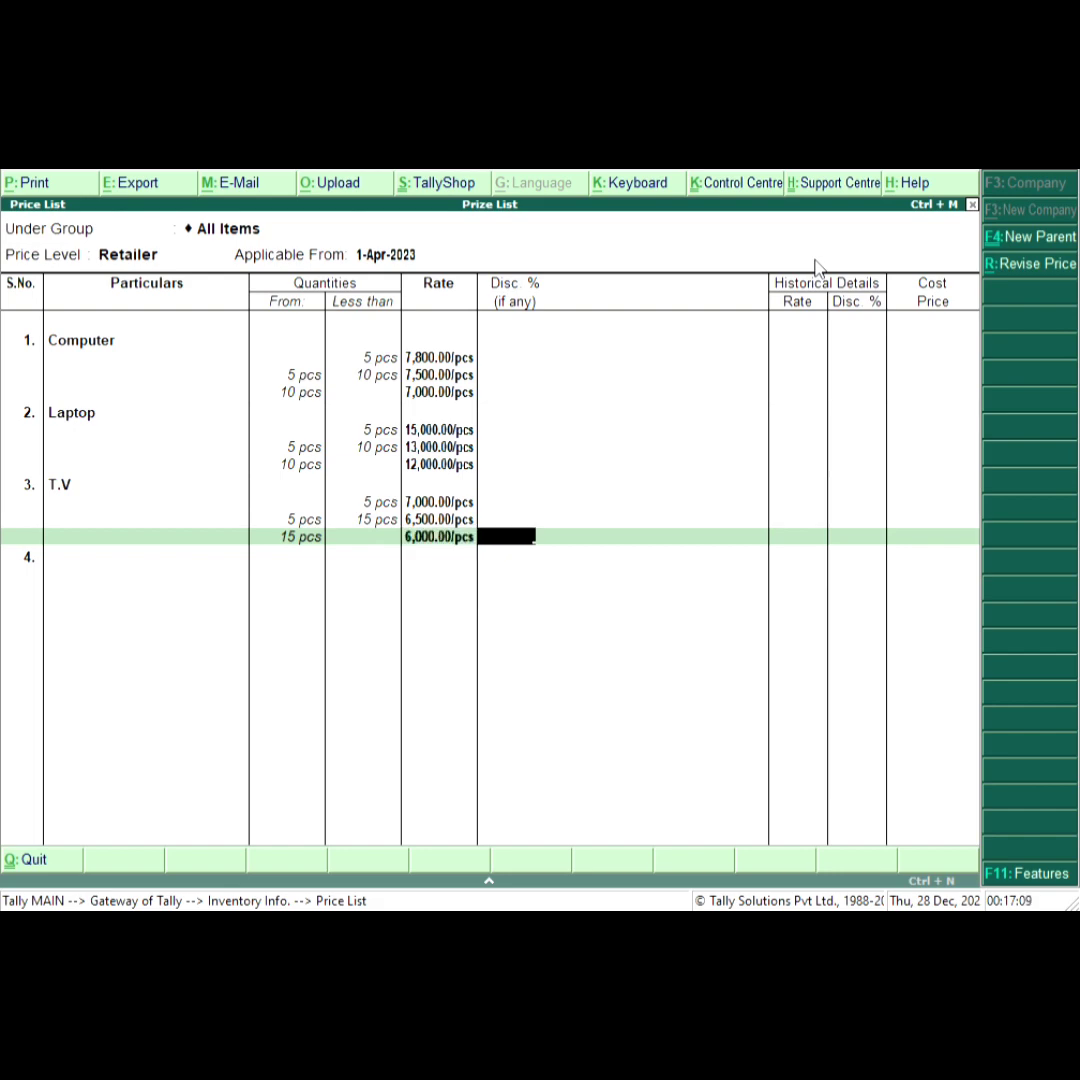
key("Return")
left_click(816, 260)
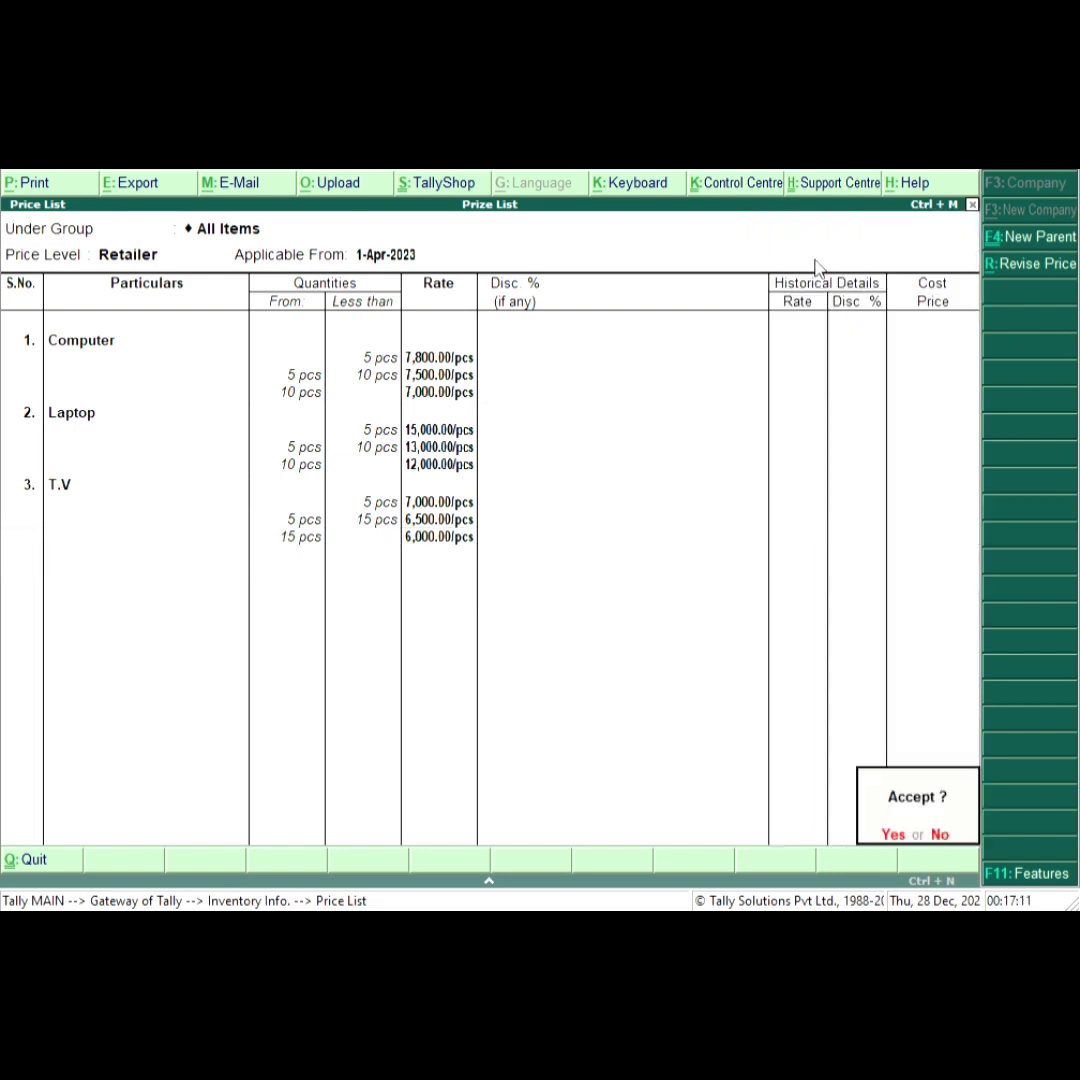
key("Return")
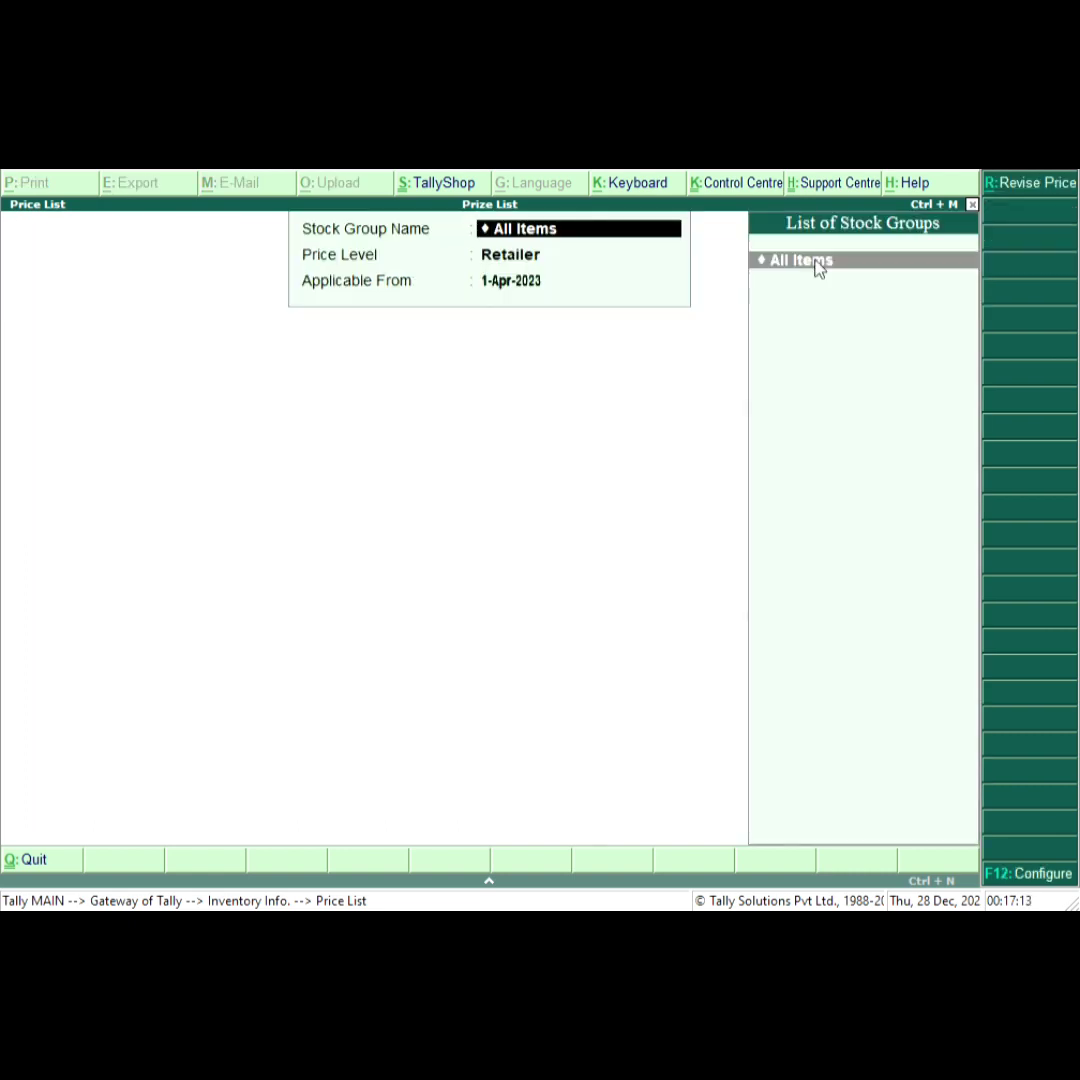
key("Escape")
key("Escape")
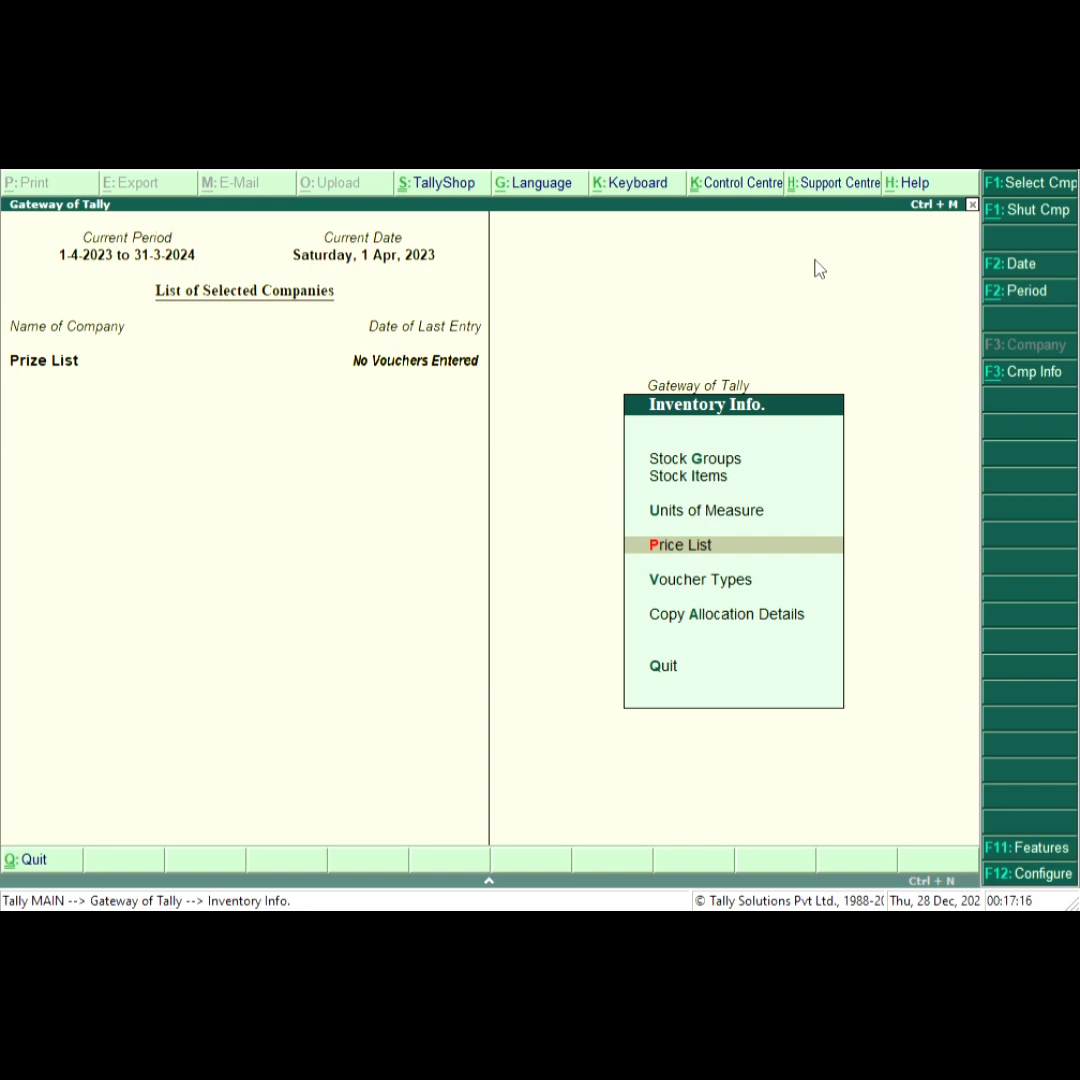
Start a new sales voucher and enter the reference number sale/01-10/111.
key("Escape")
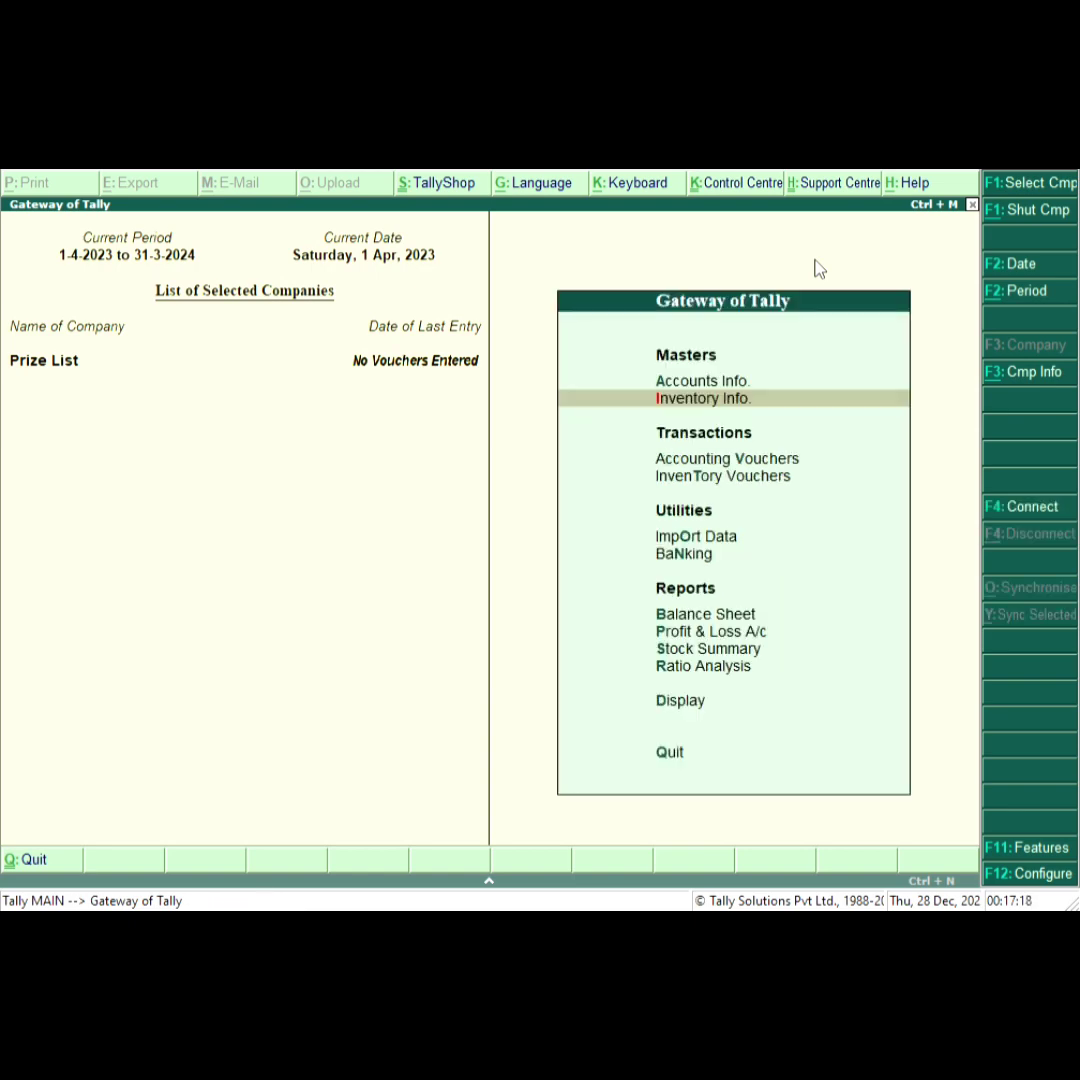
key("v")
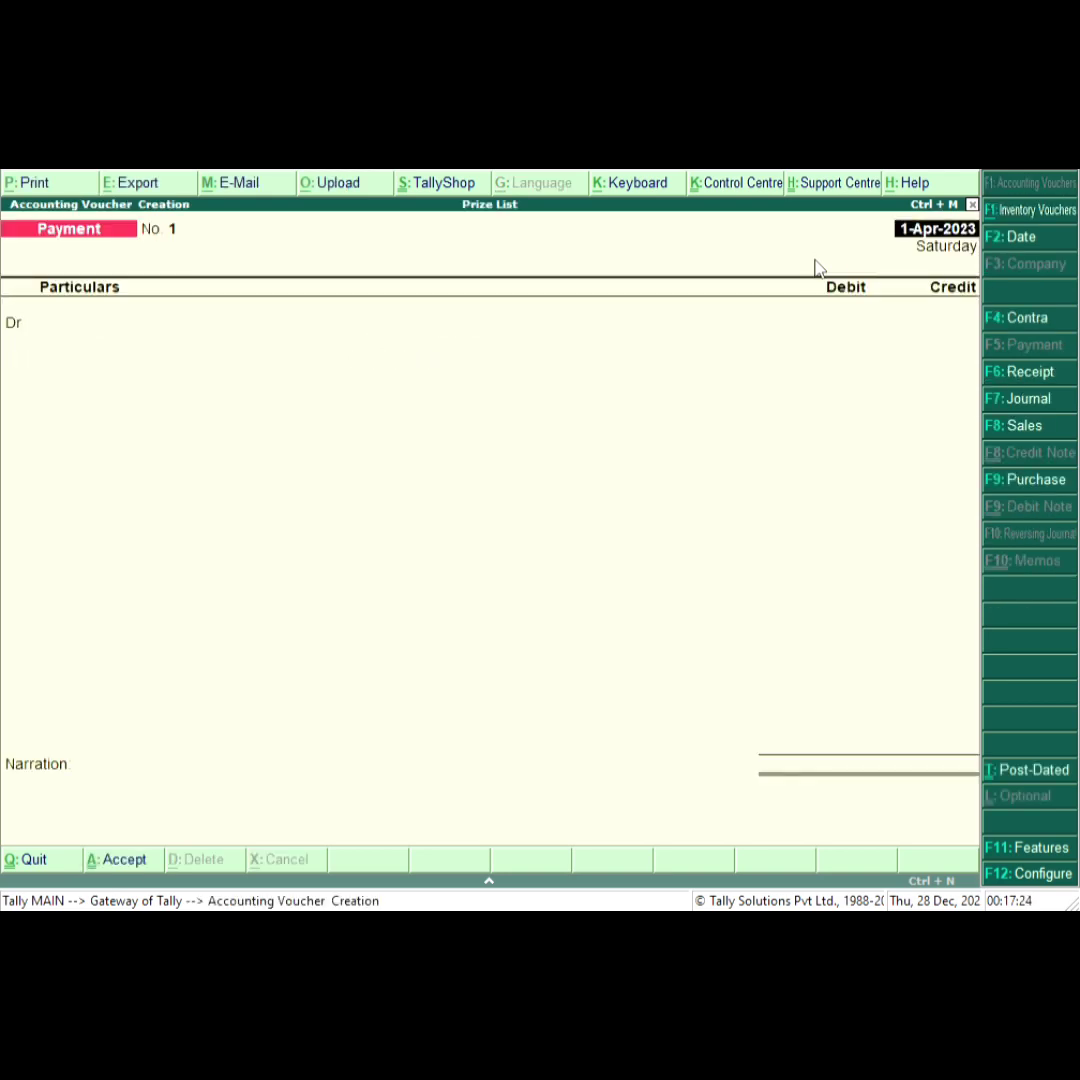
key("F8")
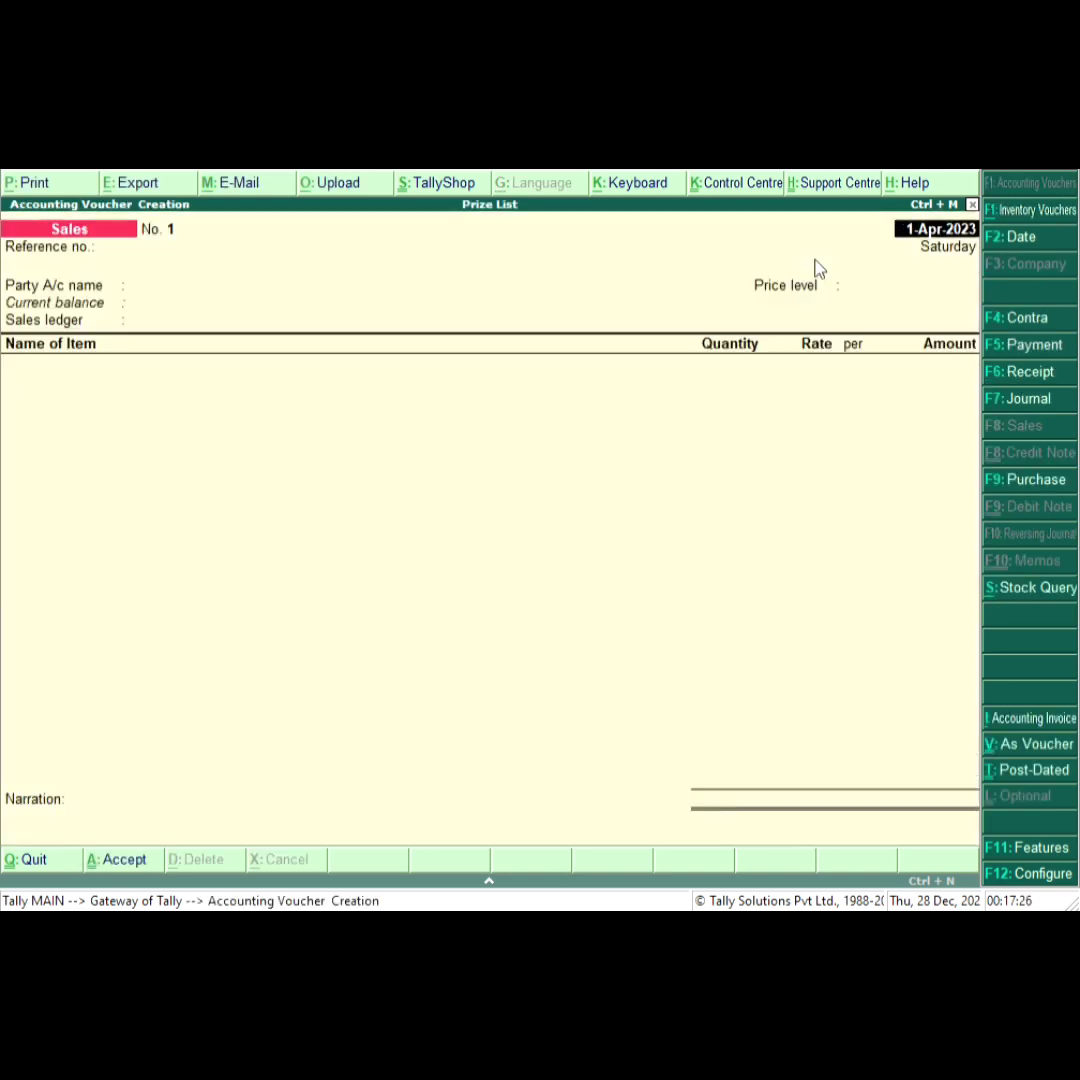
key("Return")
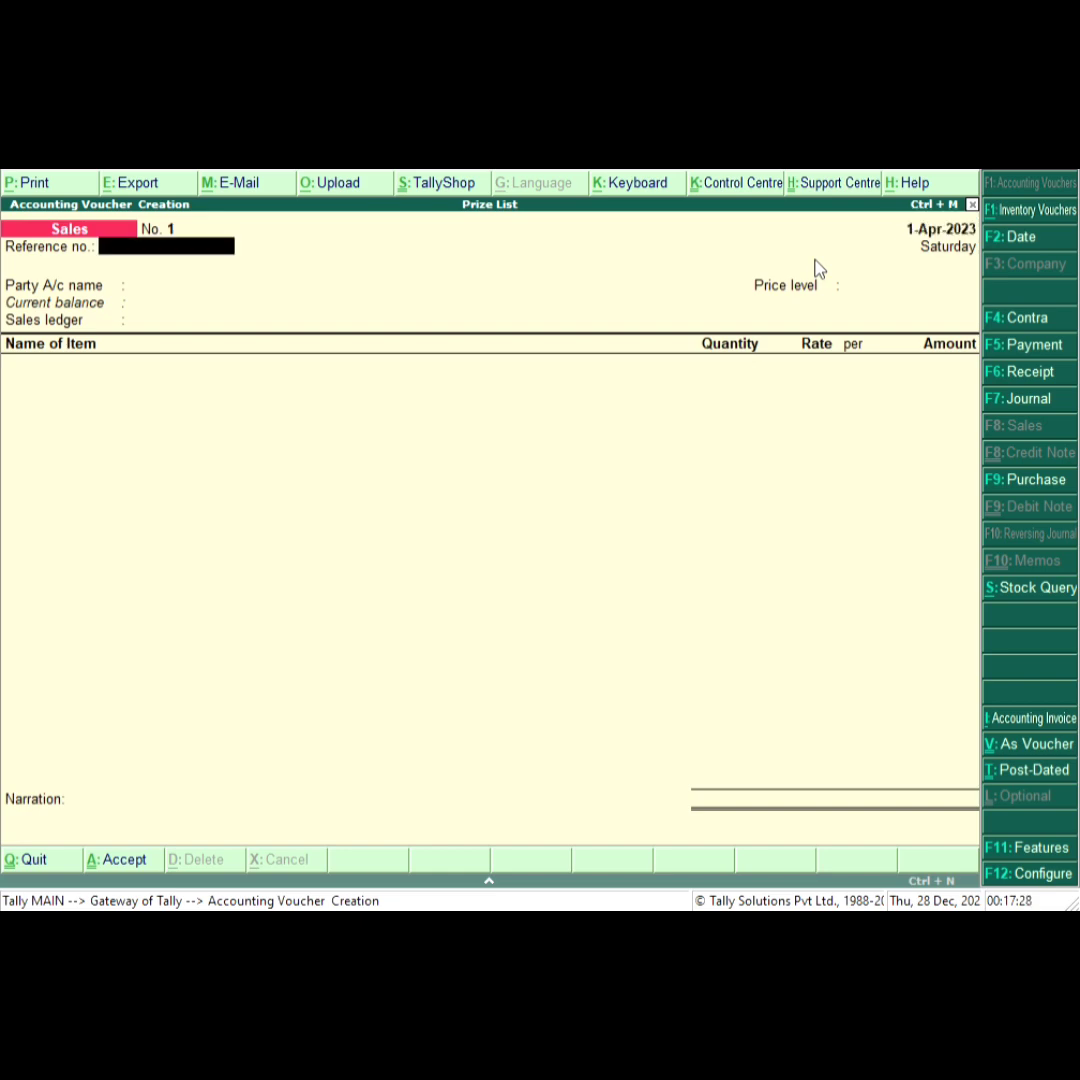
type("sale/01-10/111")
key("Return")
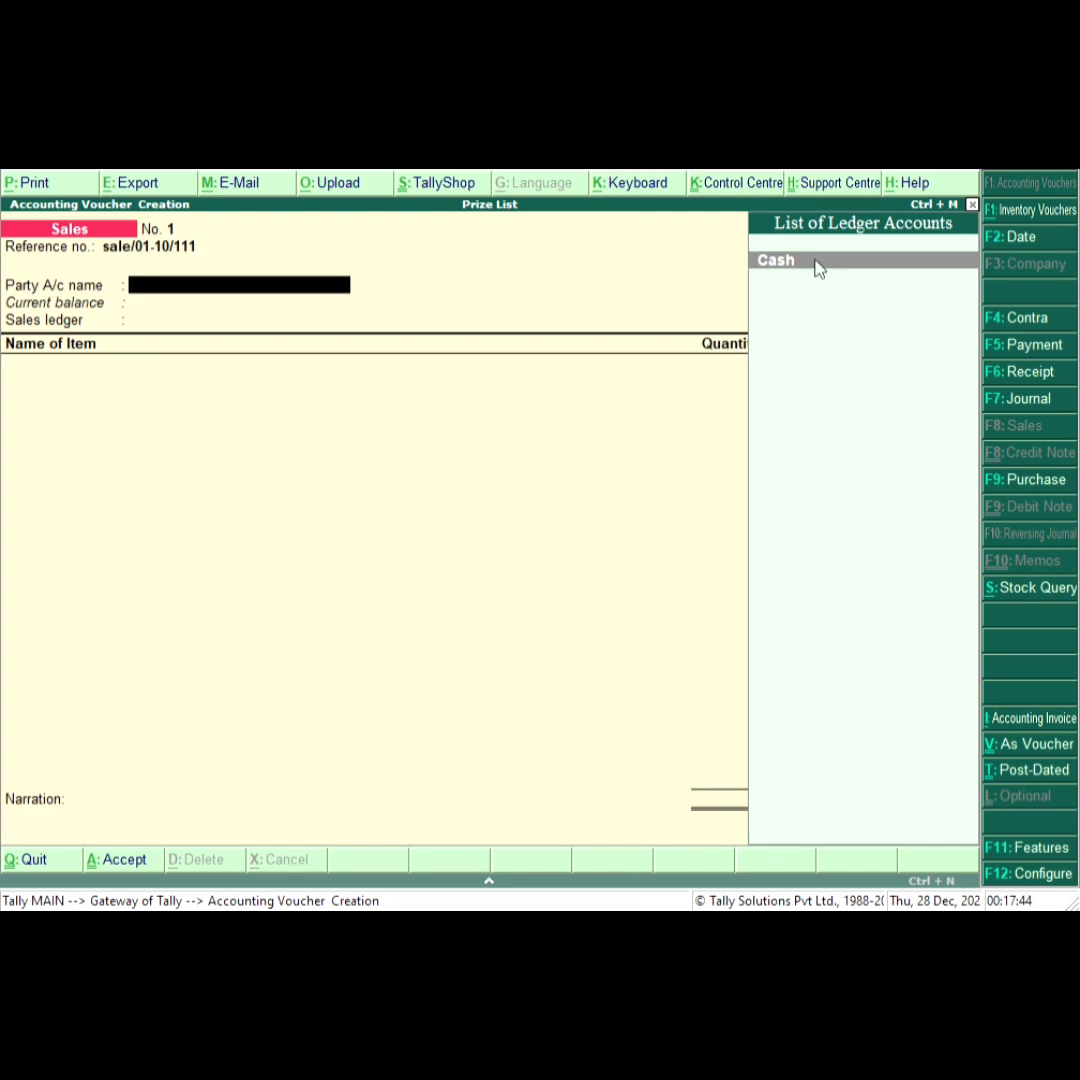
Choose Cash as the party account, accept the party details, and pick Retailer as the price level.
key("Return")
key("Return")
key("Return")
key("Return")
key("Return")
key("Return")
key("Return")
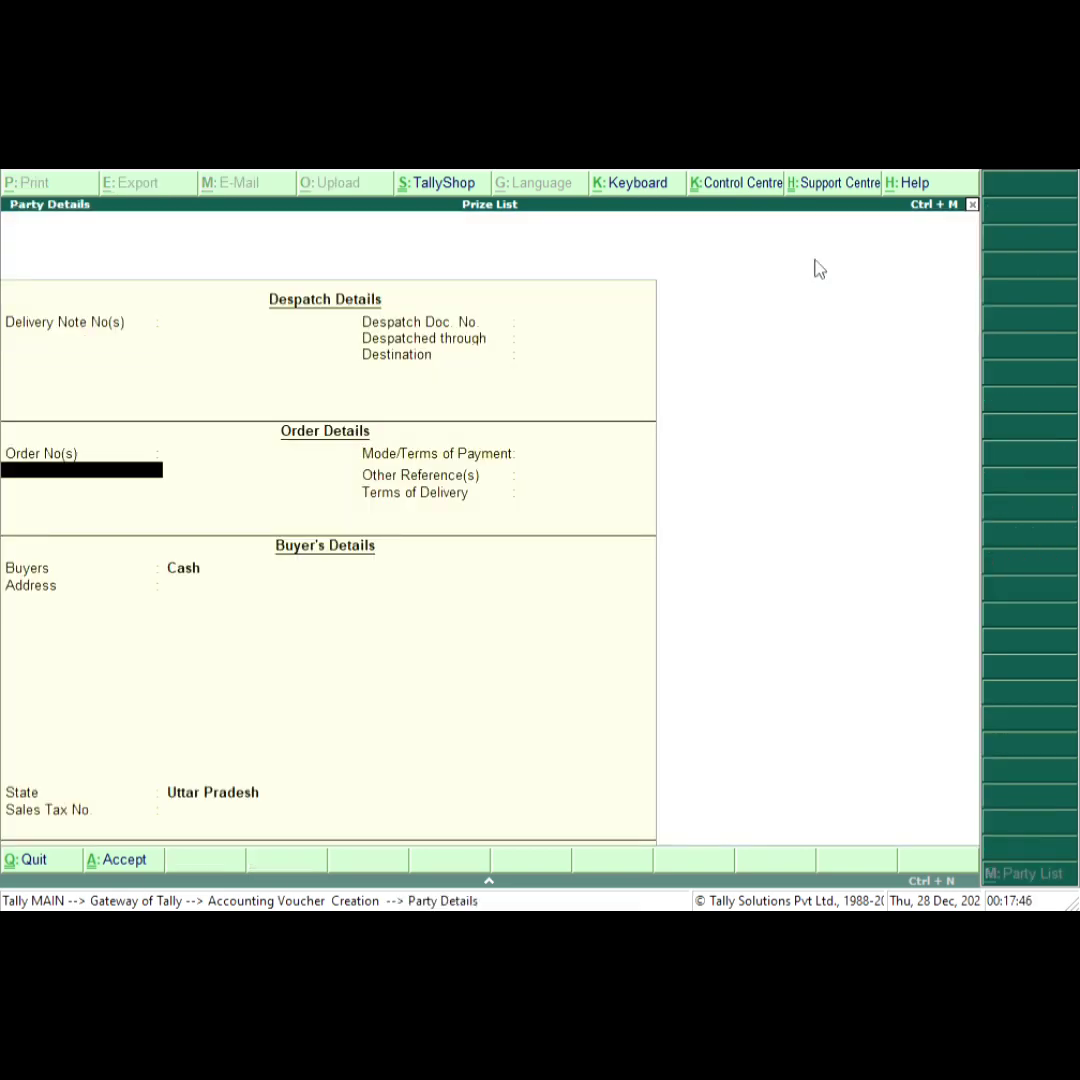
key("Return")
key("Return")
key("Return")
key("Return")
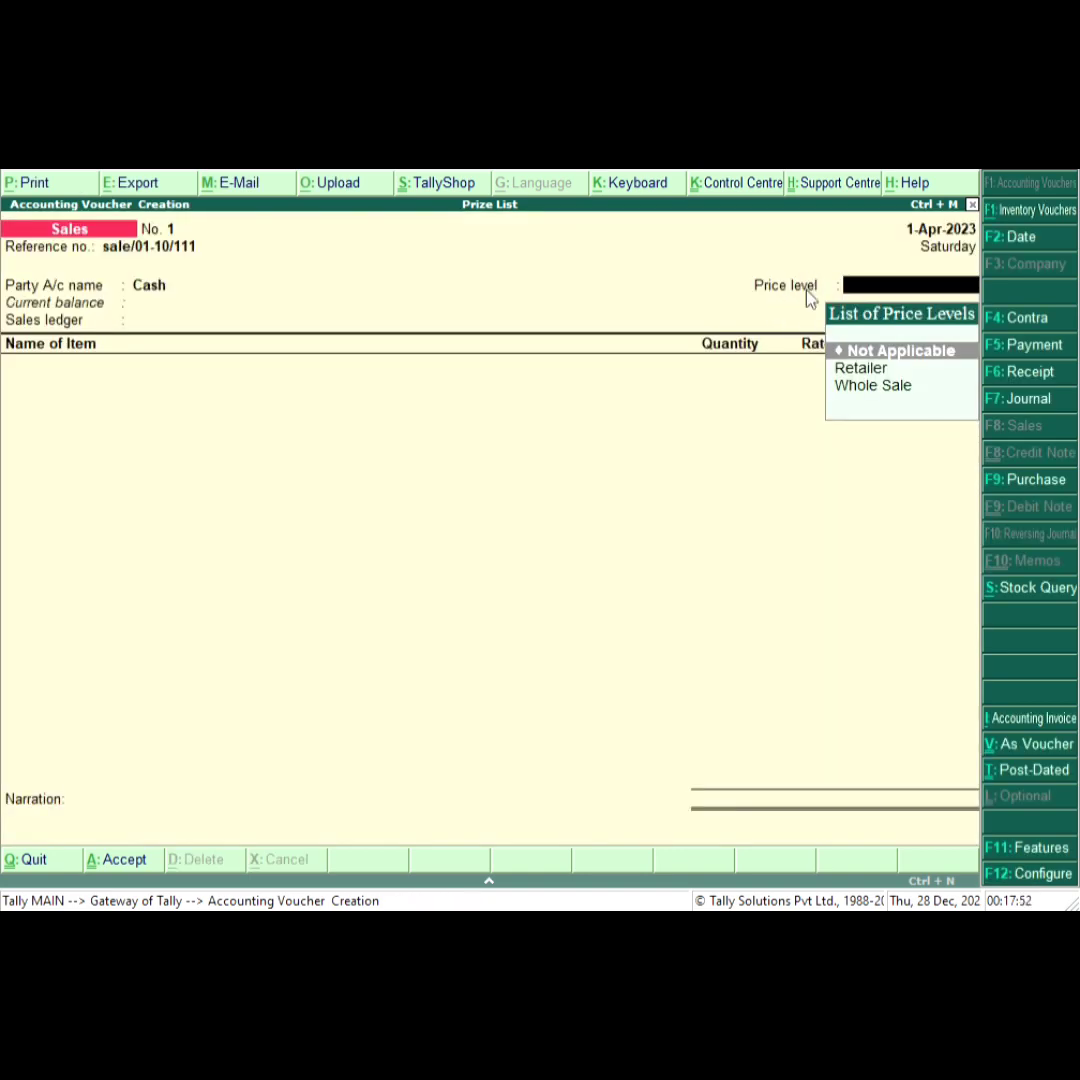
key("Down")
key("Return")
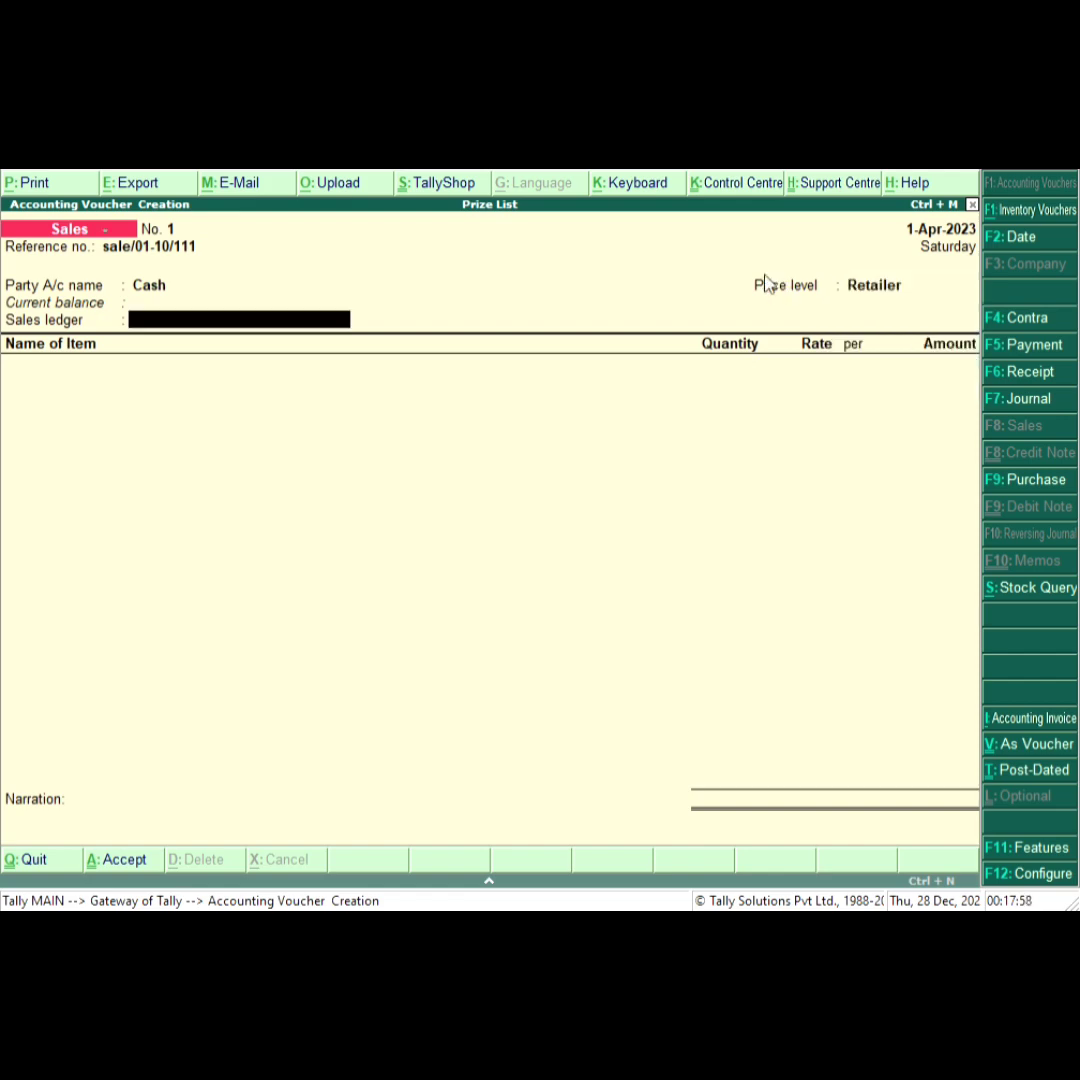
Create a ledger named Sale under Sales Accounts and use it as the voucher's sales ledger.
key("alt+c")
type("Sale")
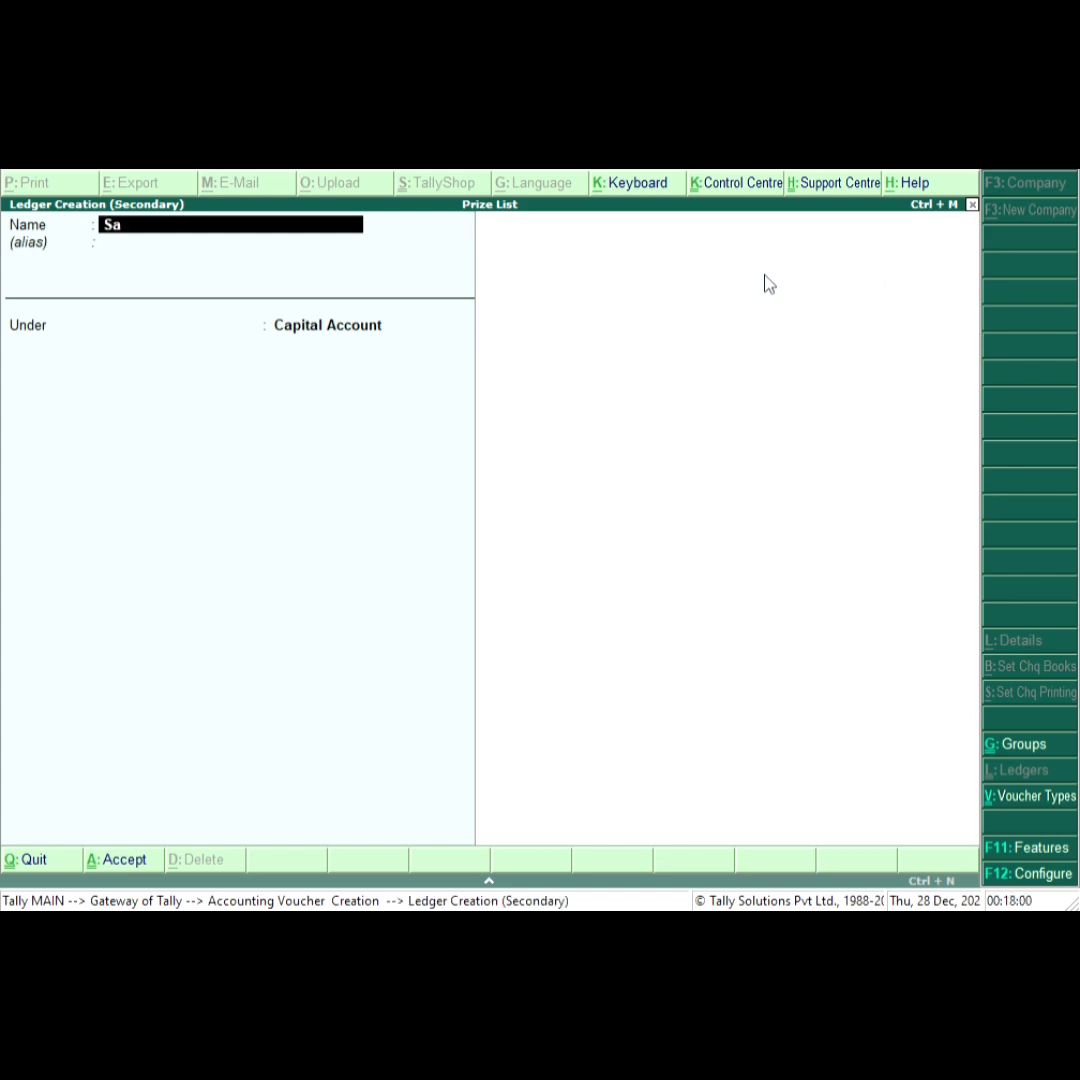
key("Return")
key("Return")
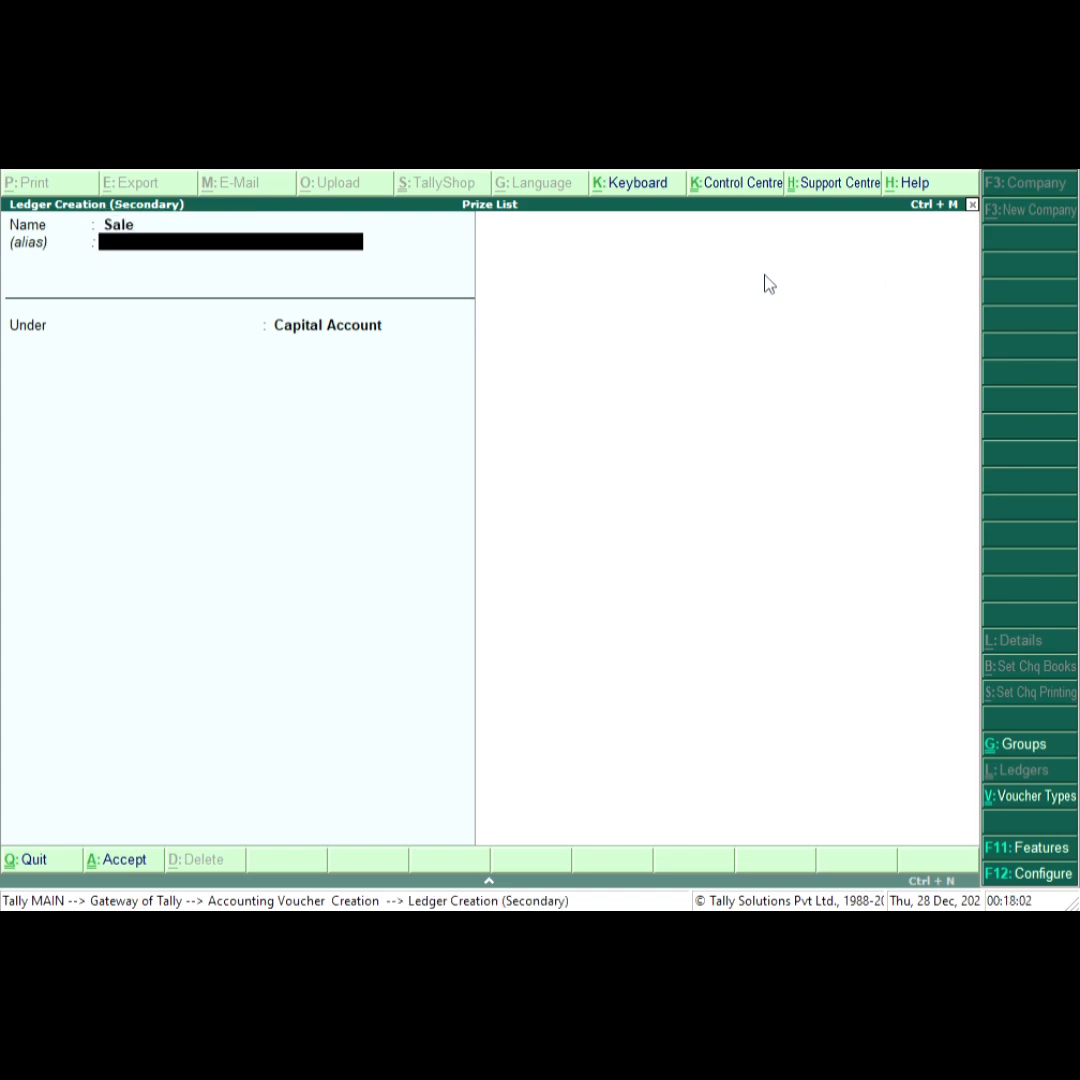
type("P")
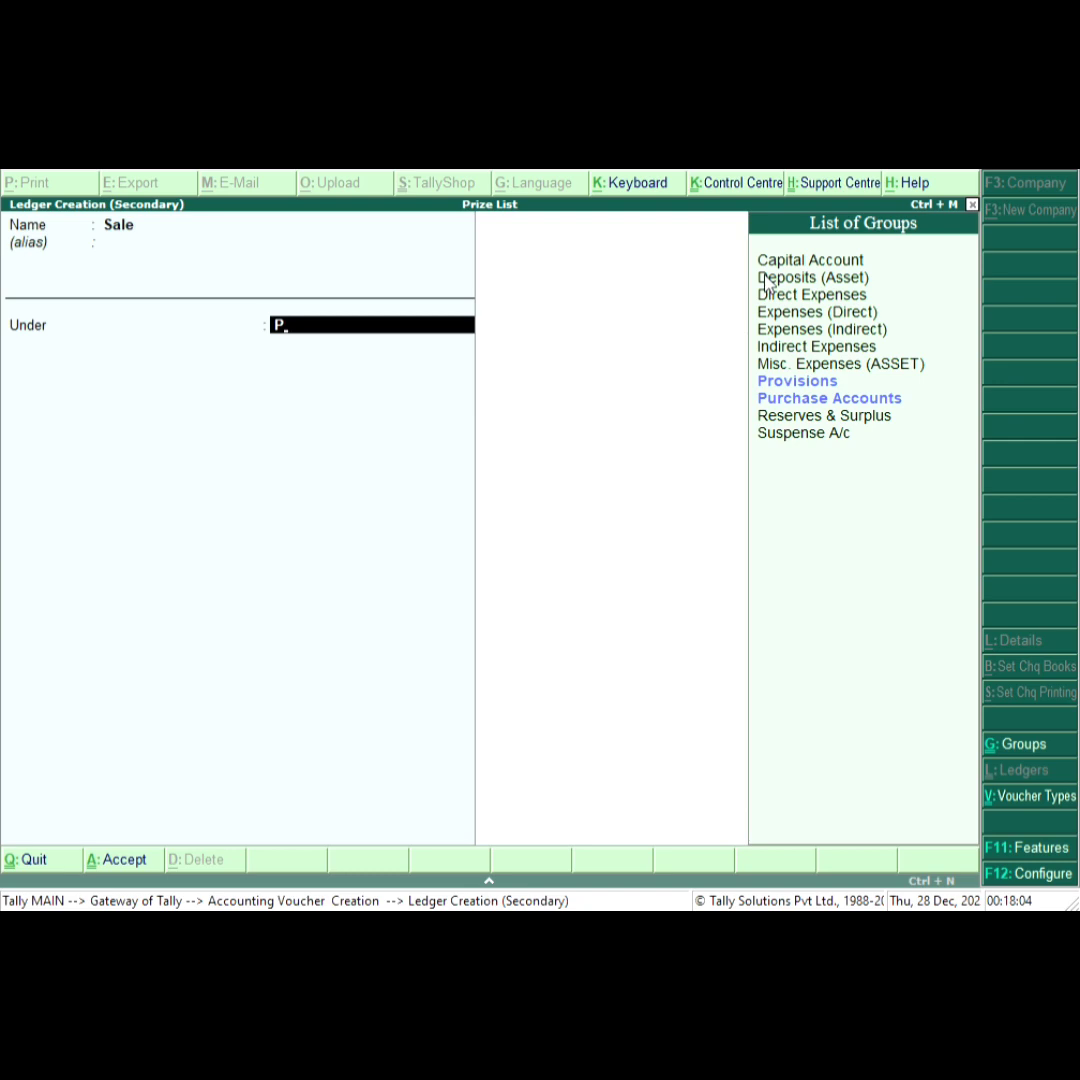
key("Down")
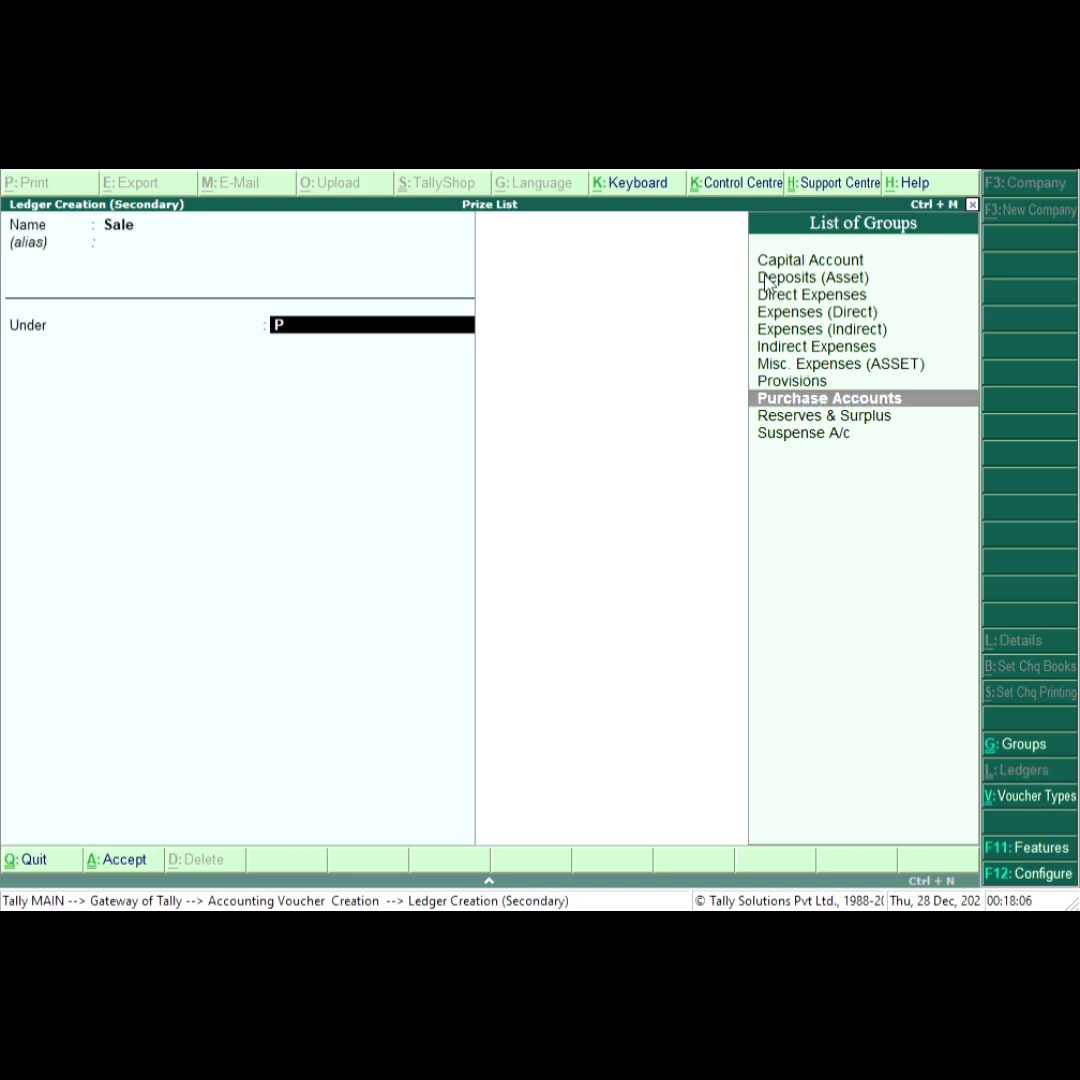
key("BackSpace")
type("S")
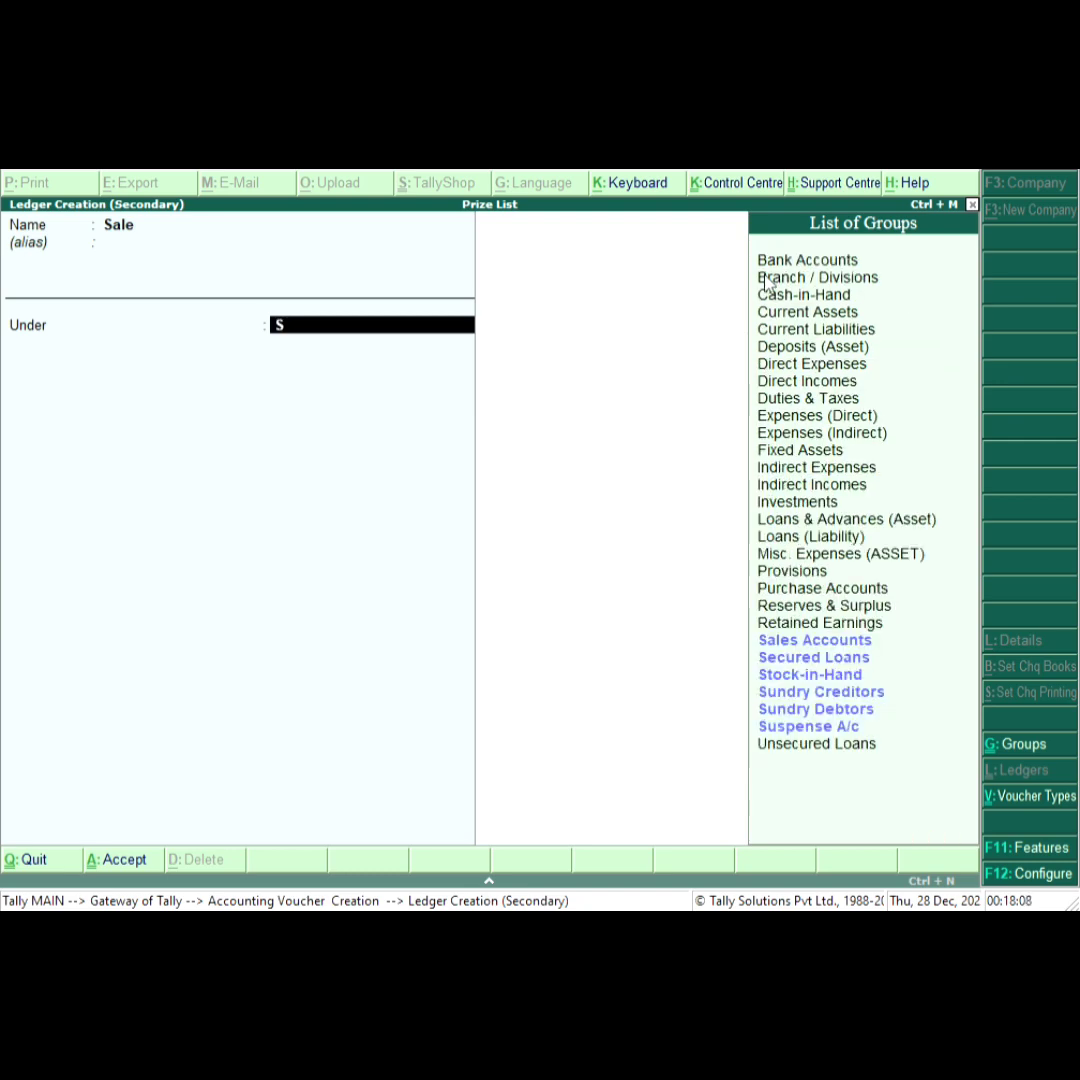
key("Down")
key("Return")
key("Return")
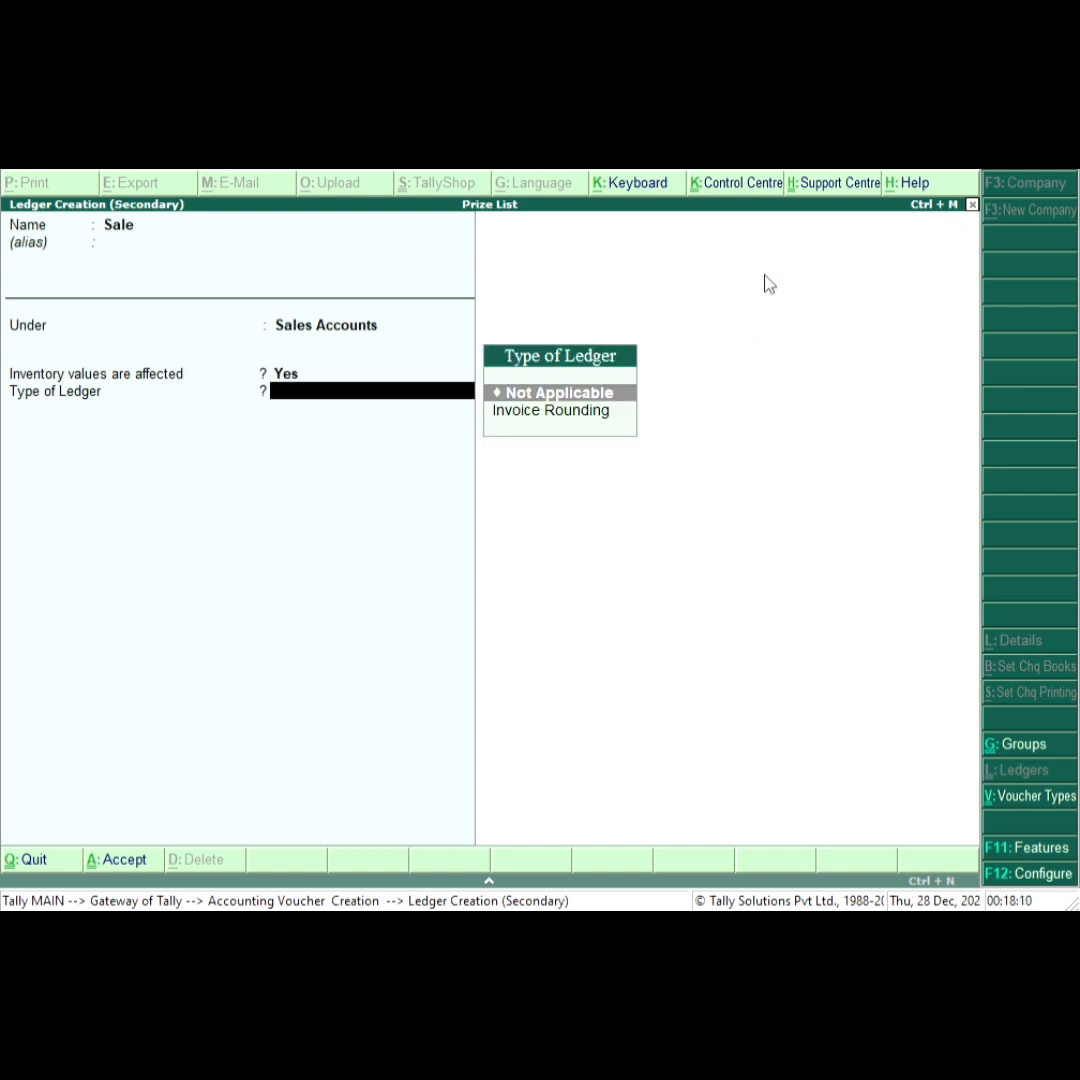
key("Return")
key("Return")
key("Return")
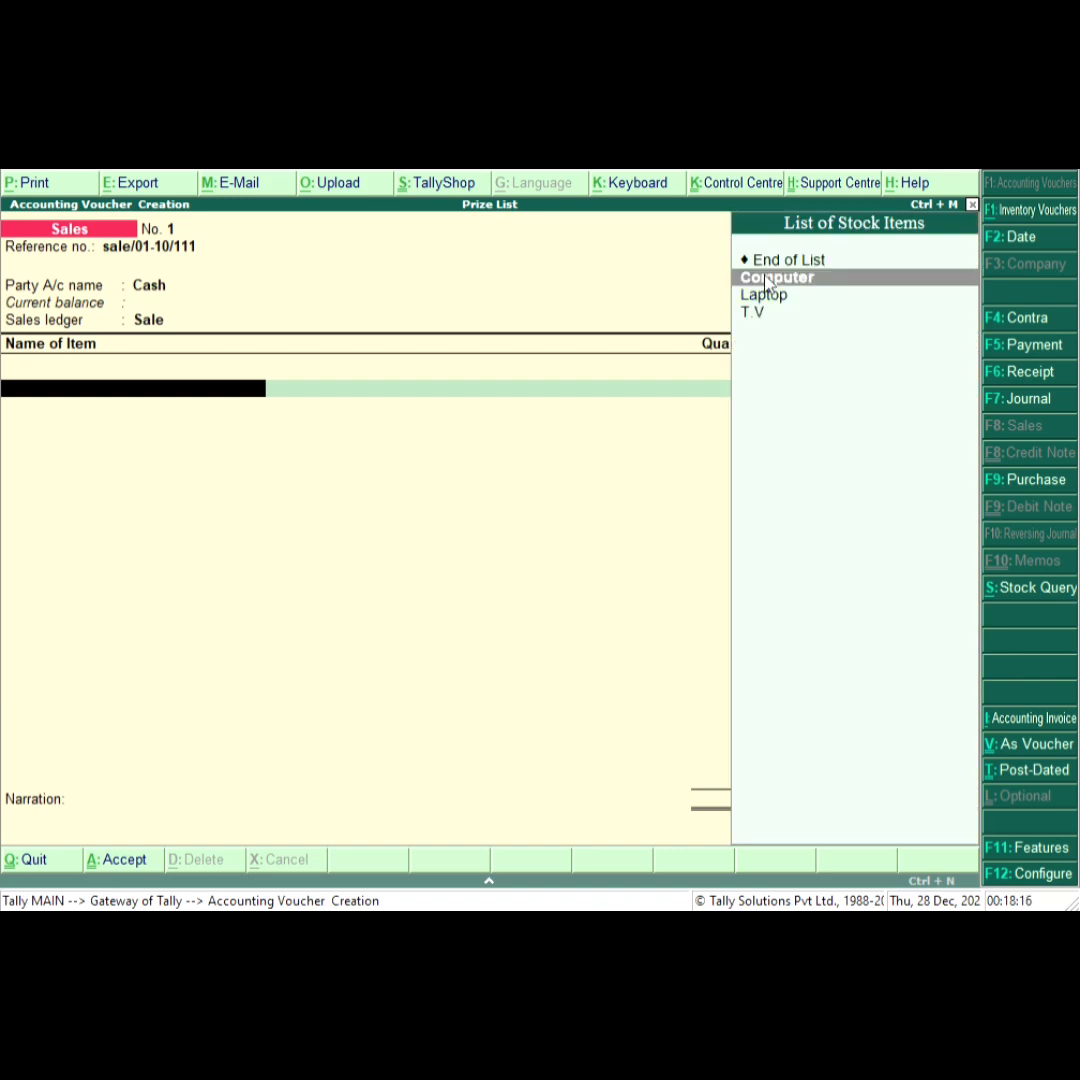
Add Computer as the first item with a quantity of 5 pcs.
left_click(767, 280)
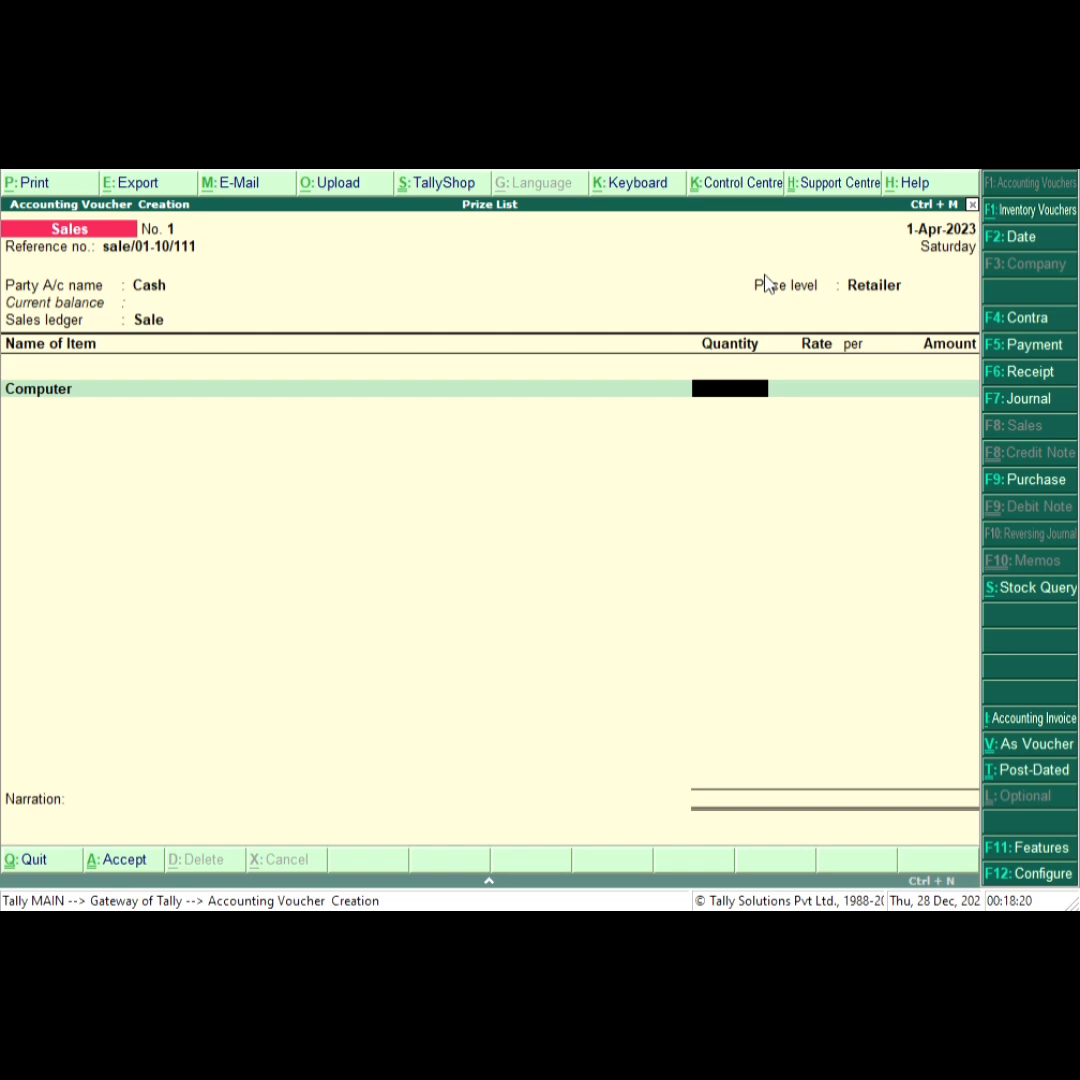
type("5")
key("Return")
key("Return")
key("Return")
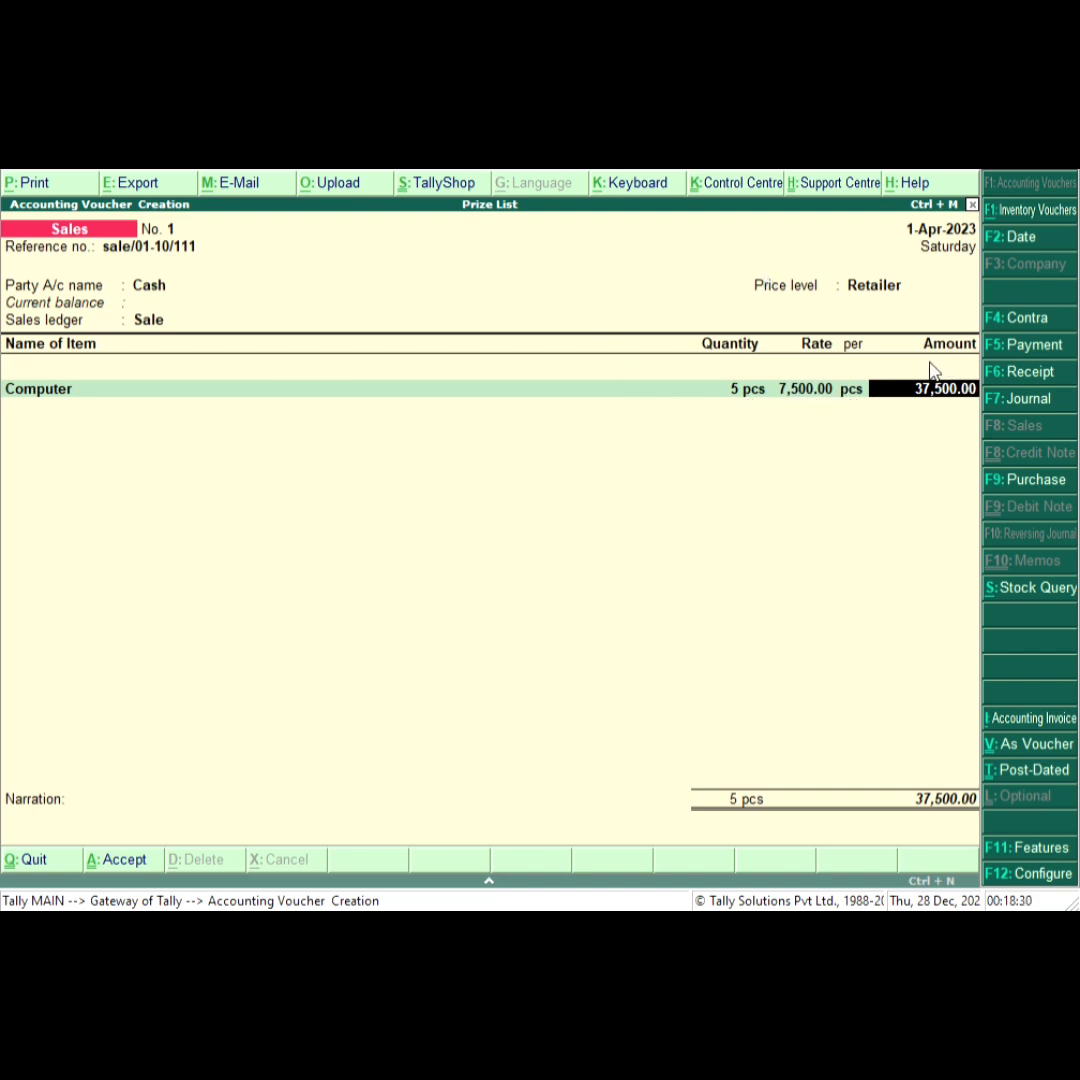
Change the Computer quantity to 10 pcs.
key("BackSpace")
key("BackSpace")
key("BackSpace")
type("10")
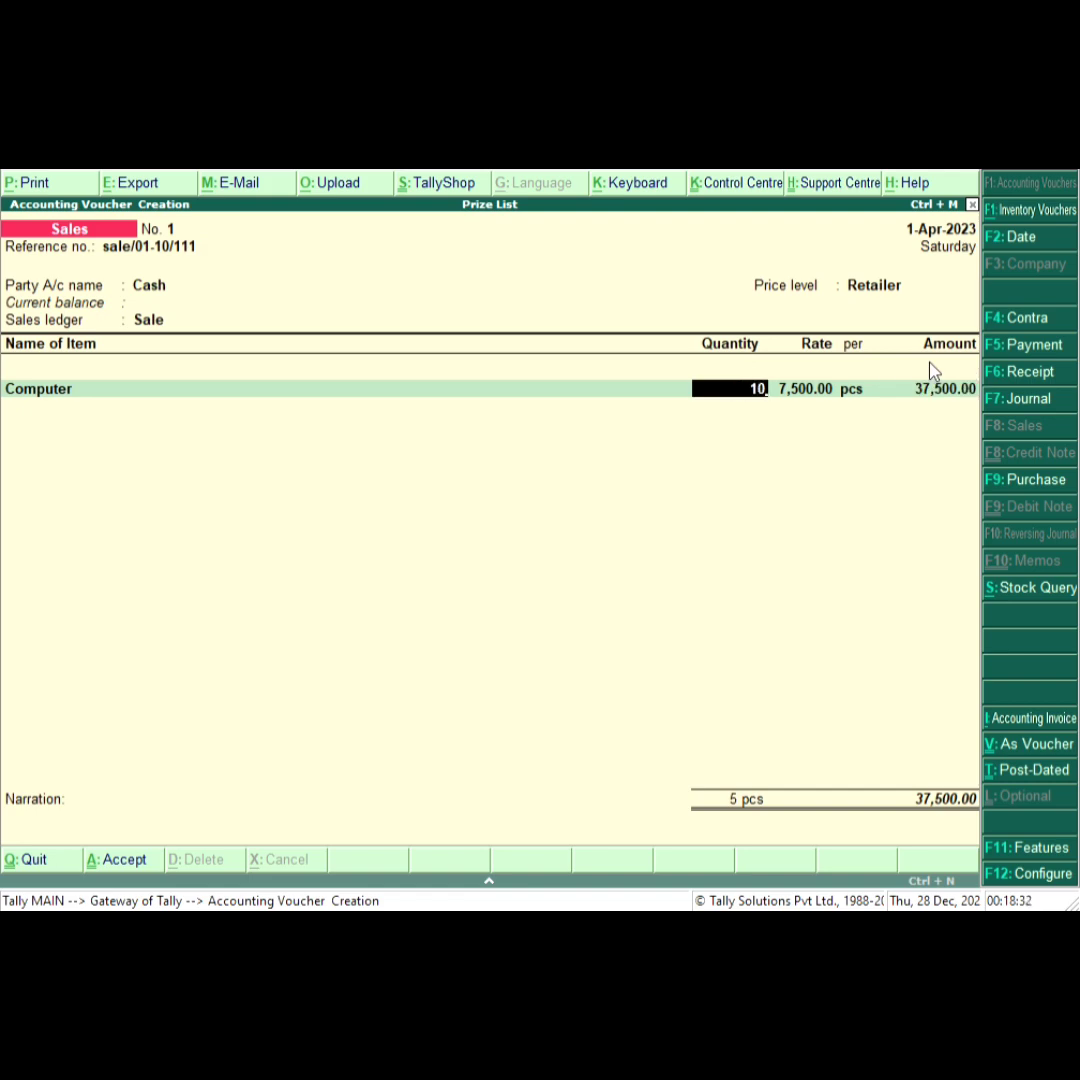
key("Return")
key("Return")
key("Return")
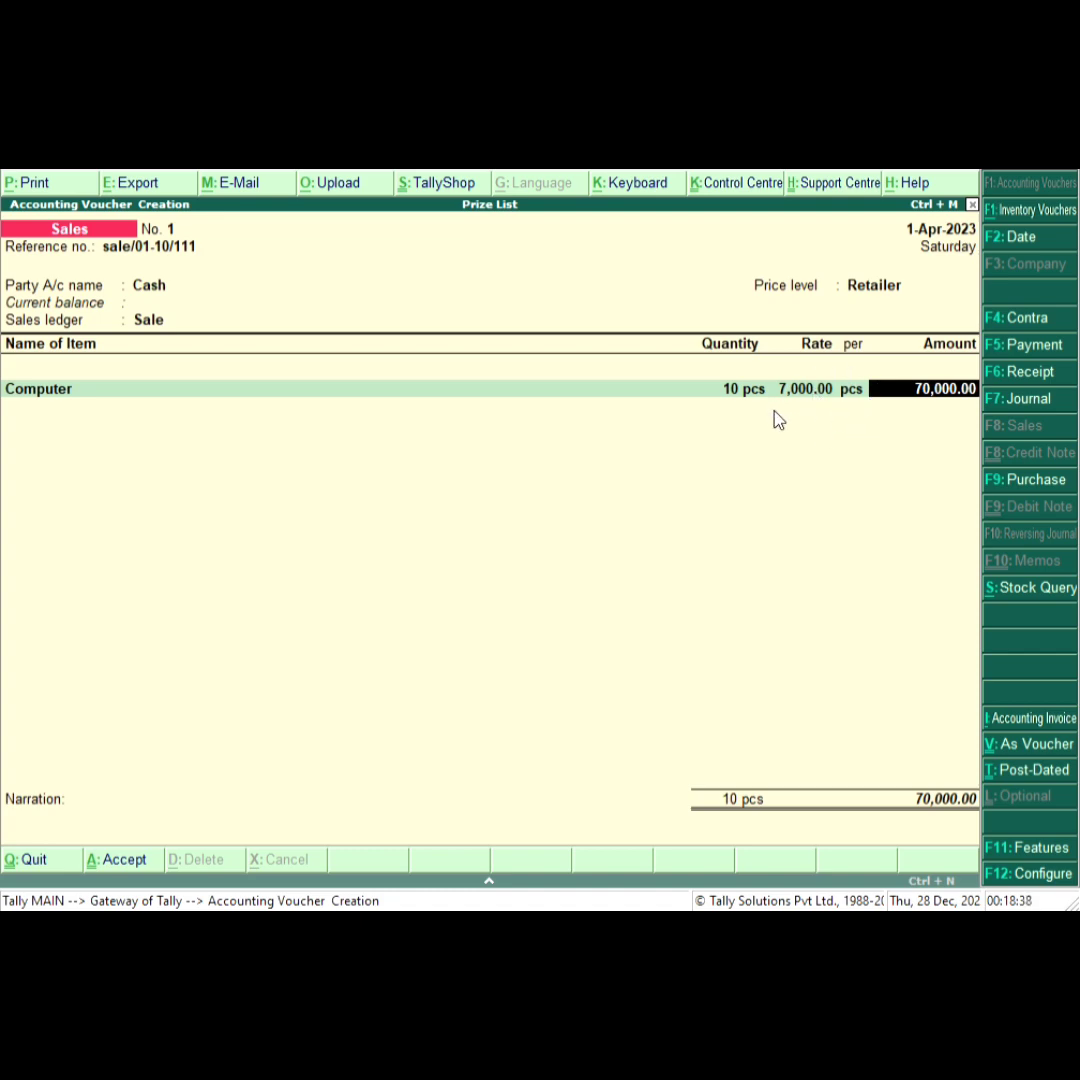
Change the Computer quantity to 9 pcs.
key("BackSpace")
type("9")
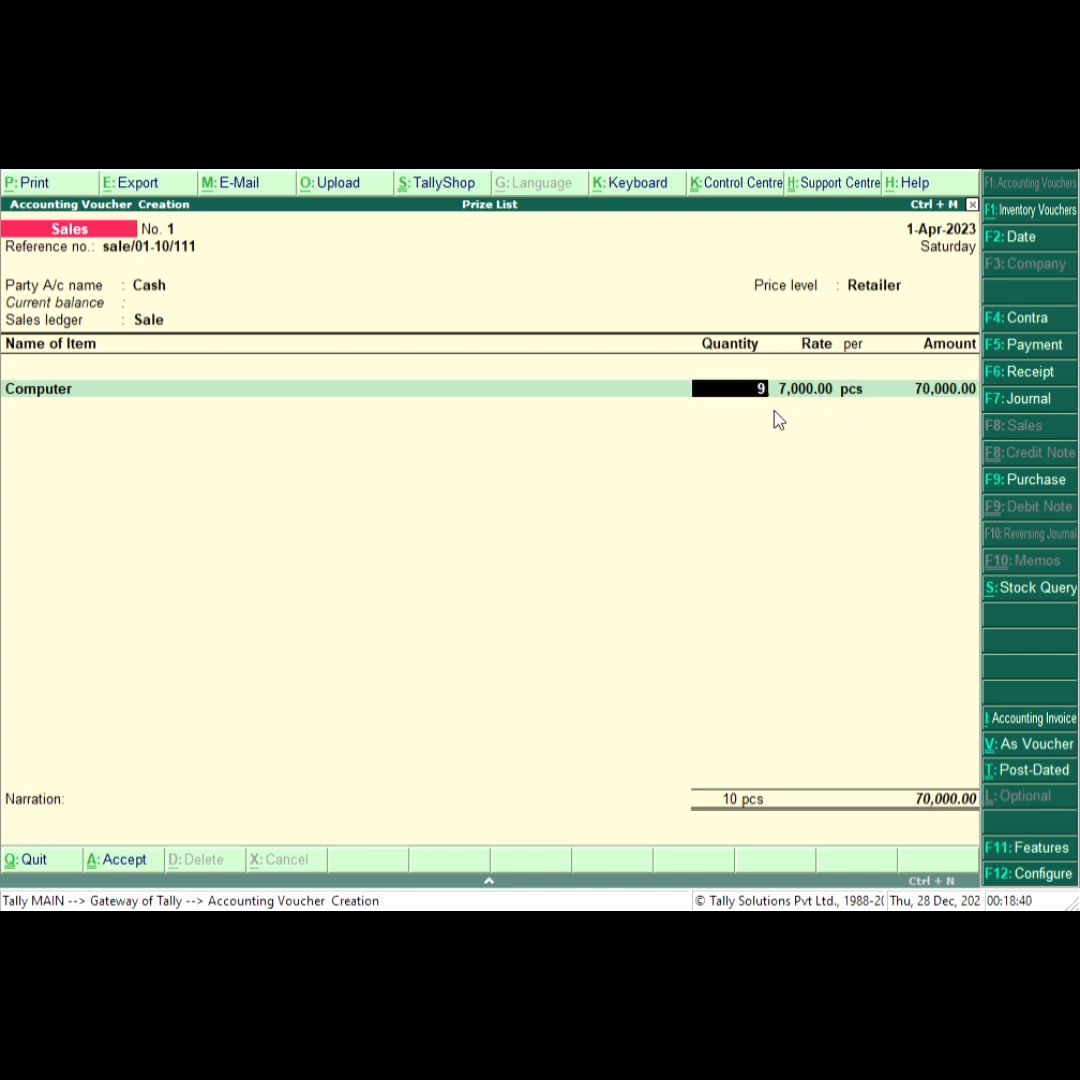
key("Return")
key("Return")
key("Return")
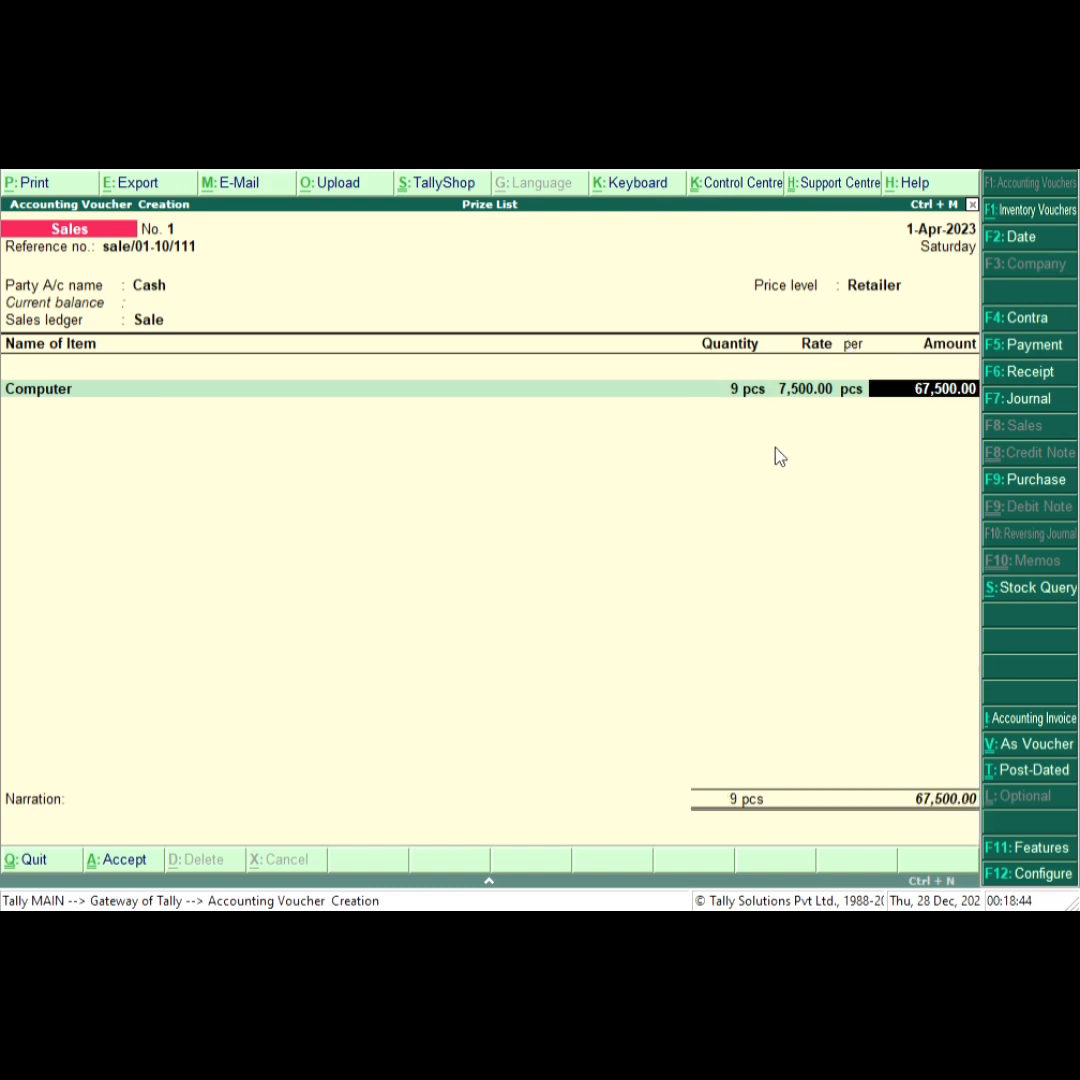
Change the Computer quantity to 15 pcs and accept the line.
left_click(737, 378)
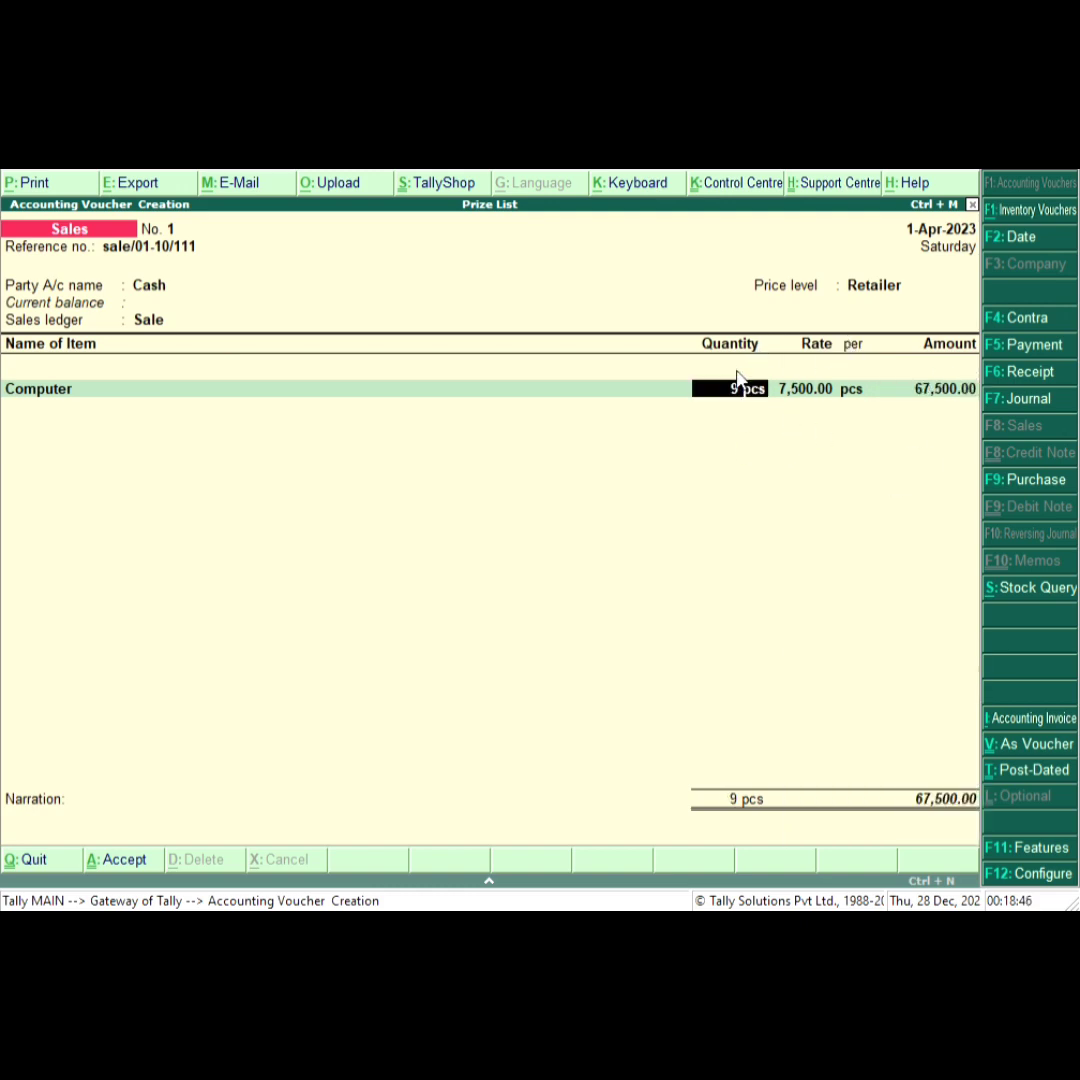
type("15")
key("Return")
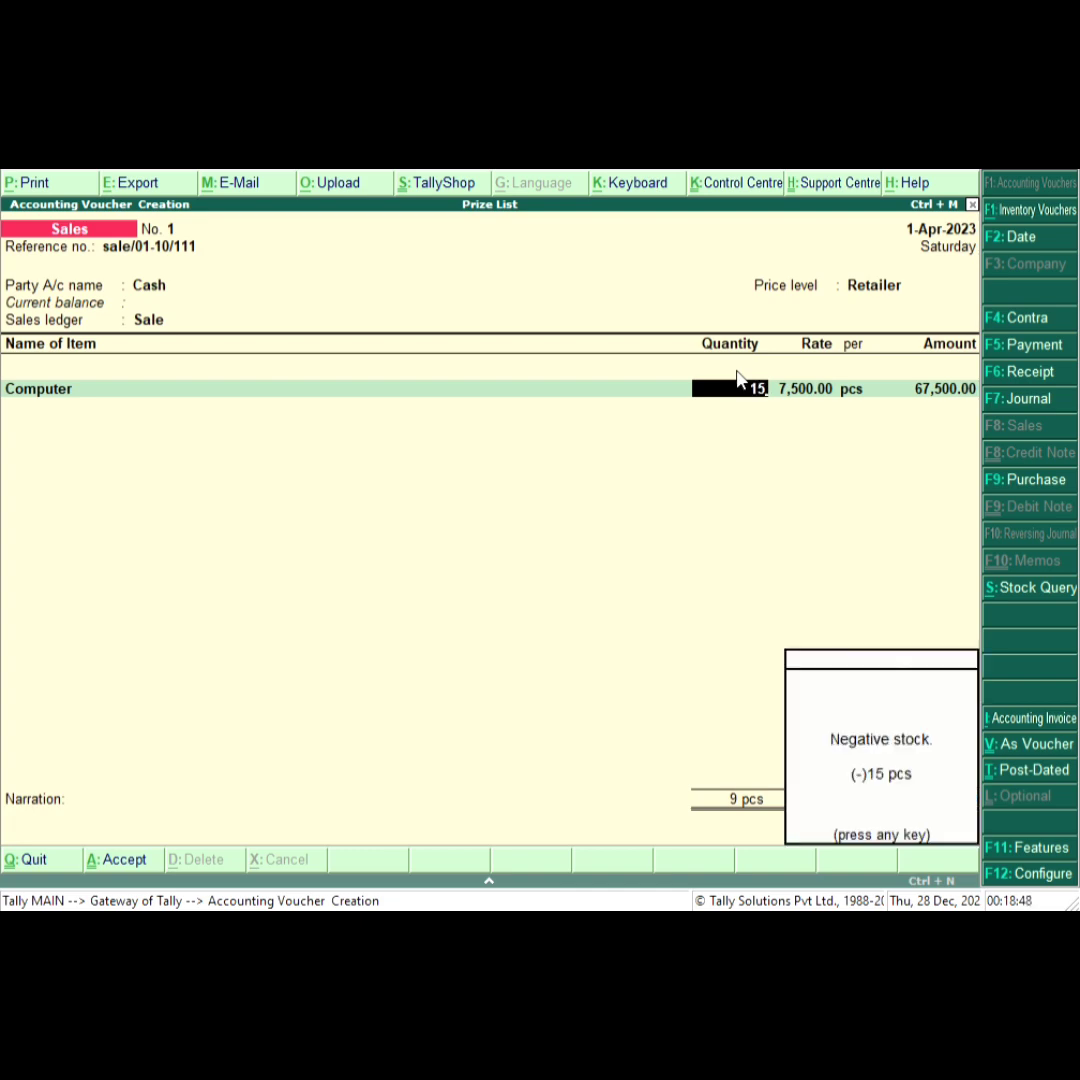
key("Return")
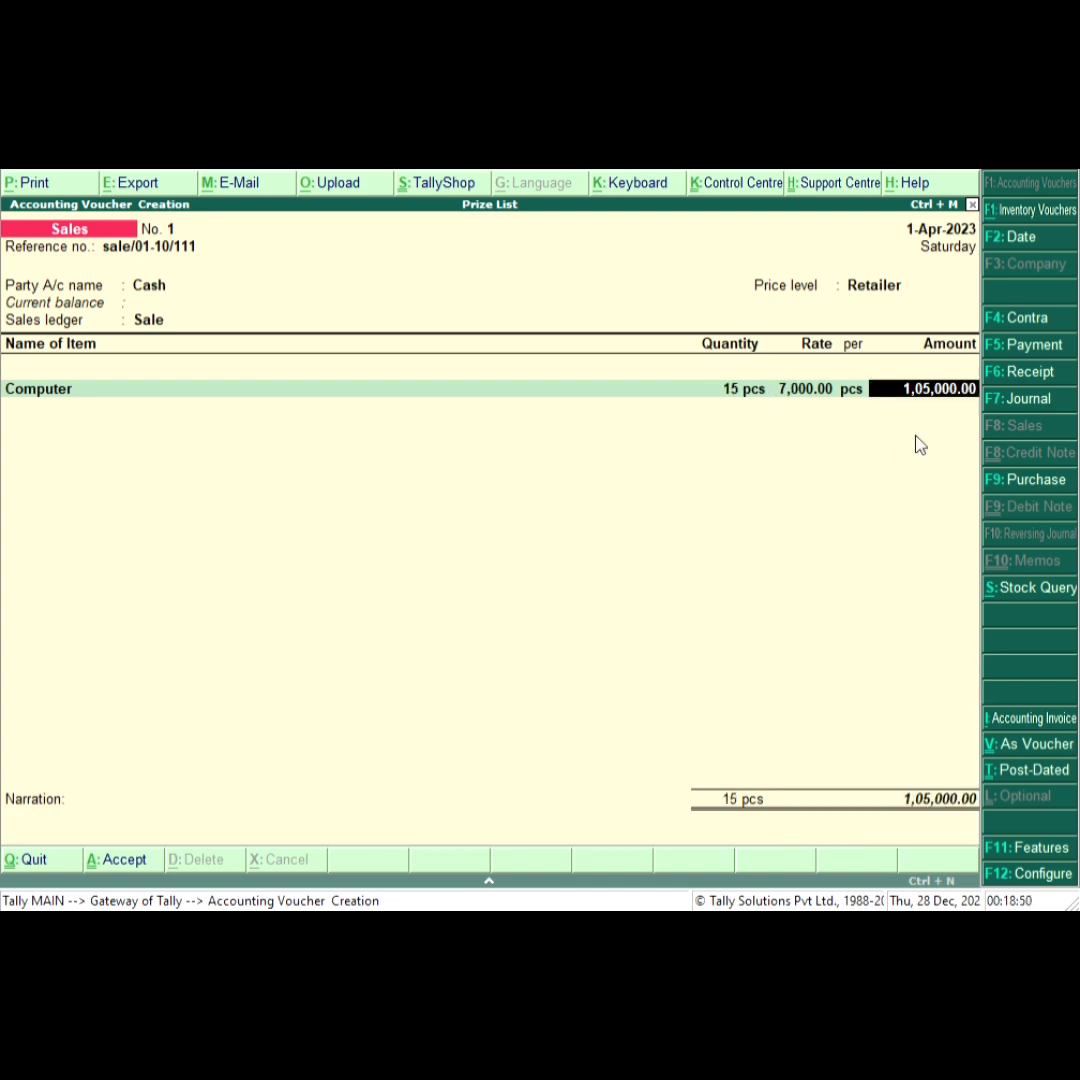
key("Return")
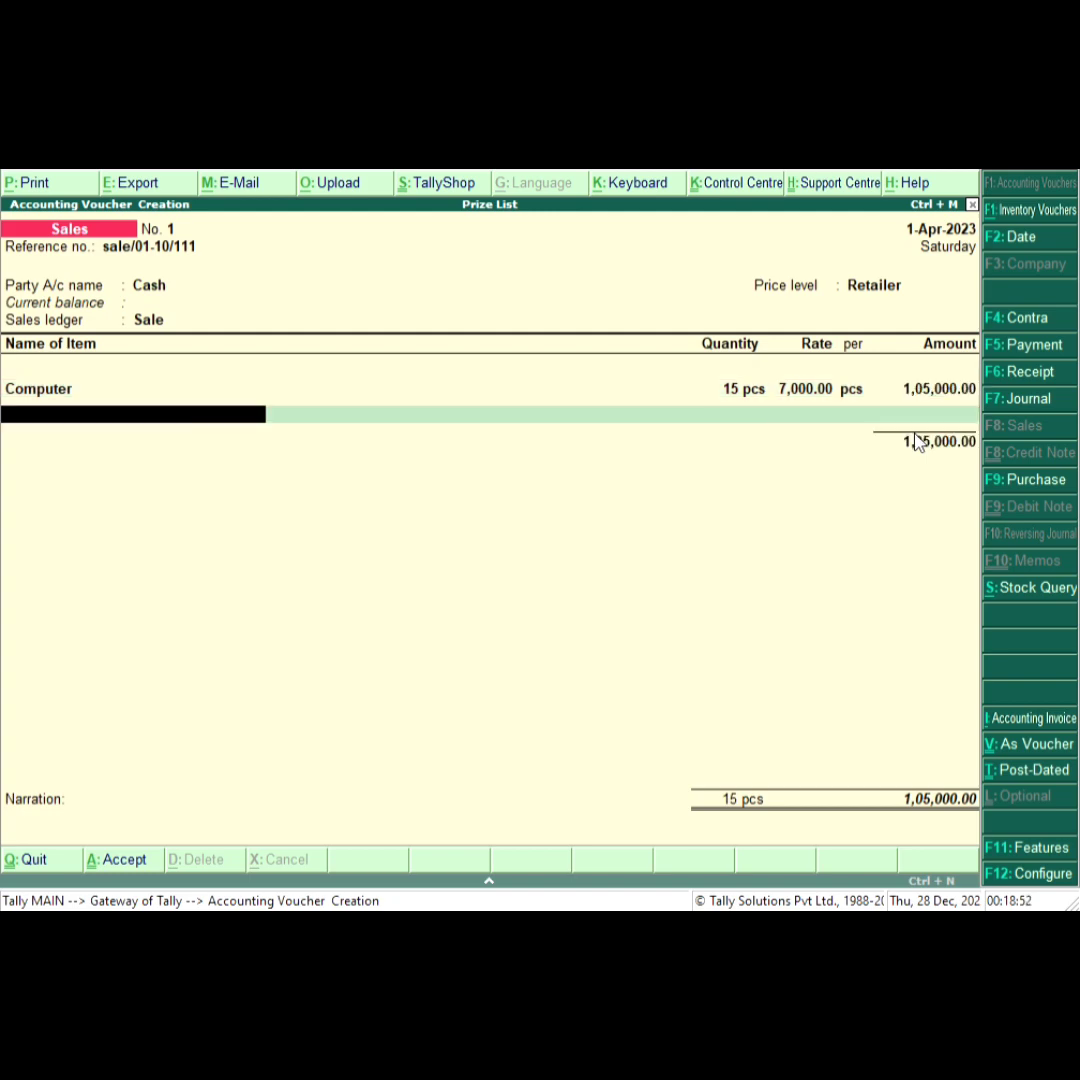
Add Laptop as the second item with a quantity of 6 pcs.
key("Down")
key("Down")
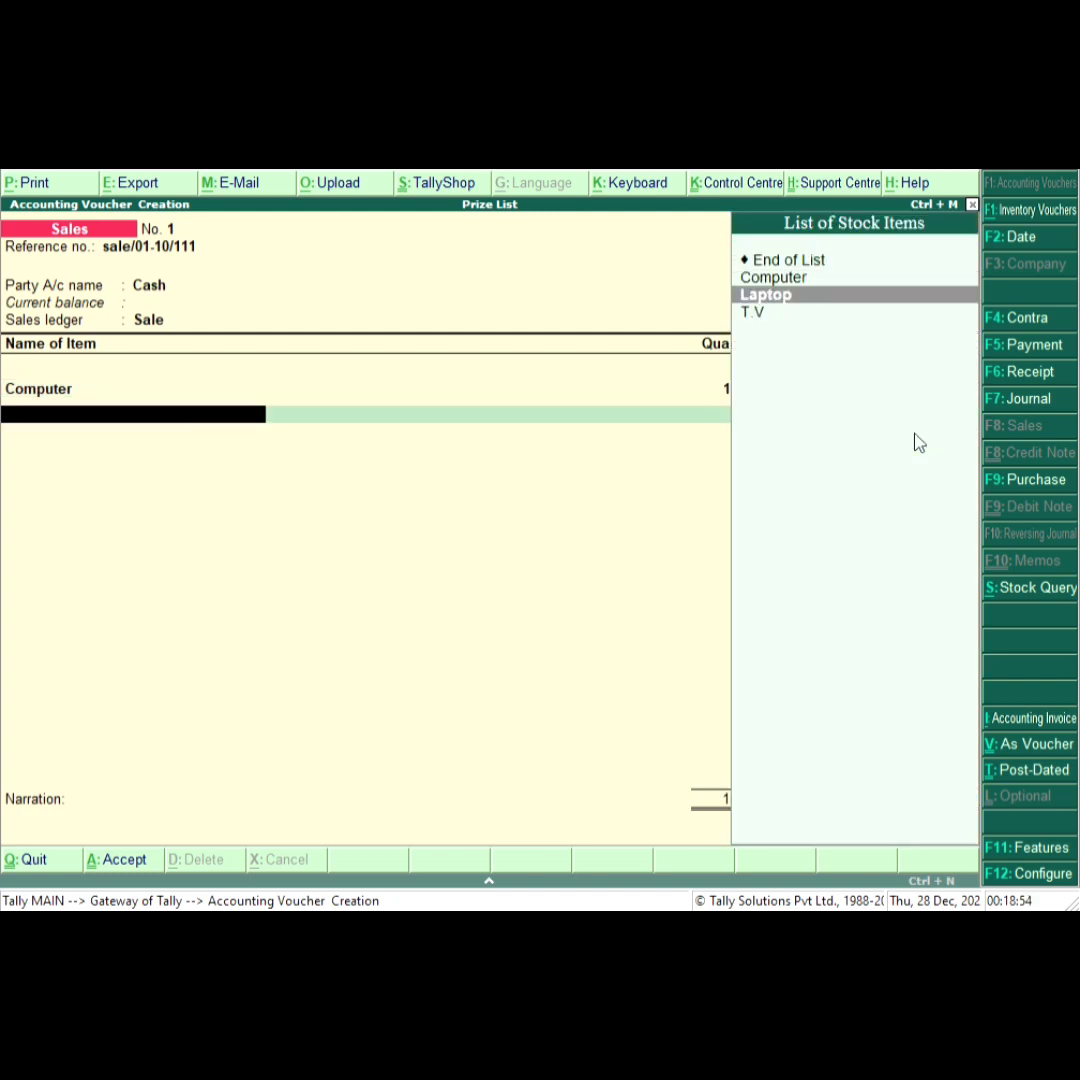
key("Return")
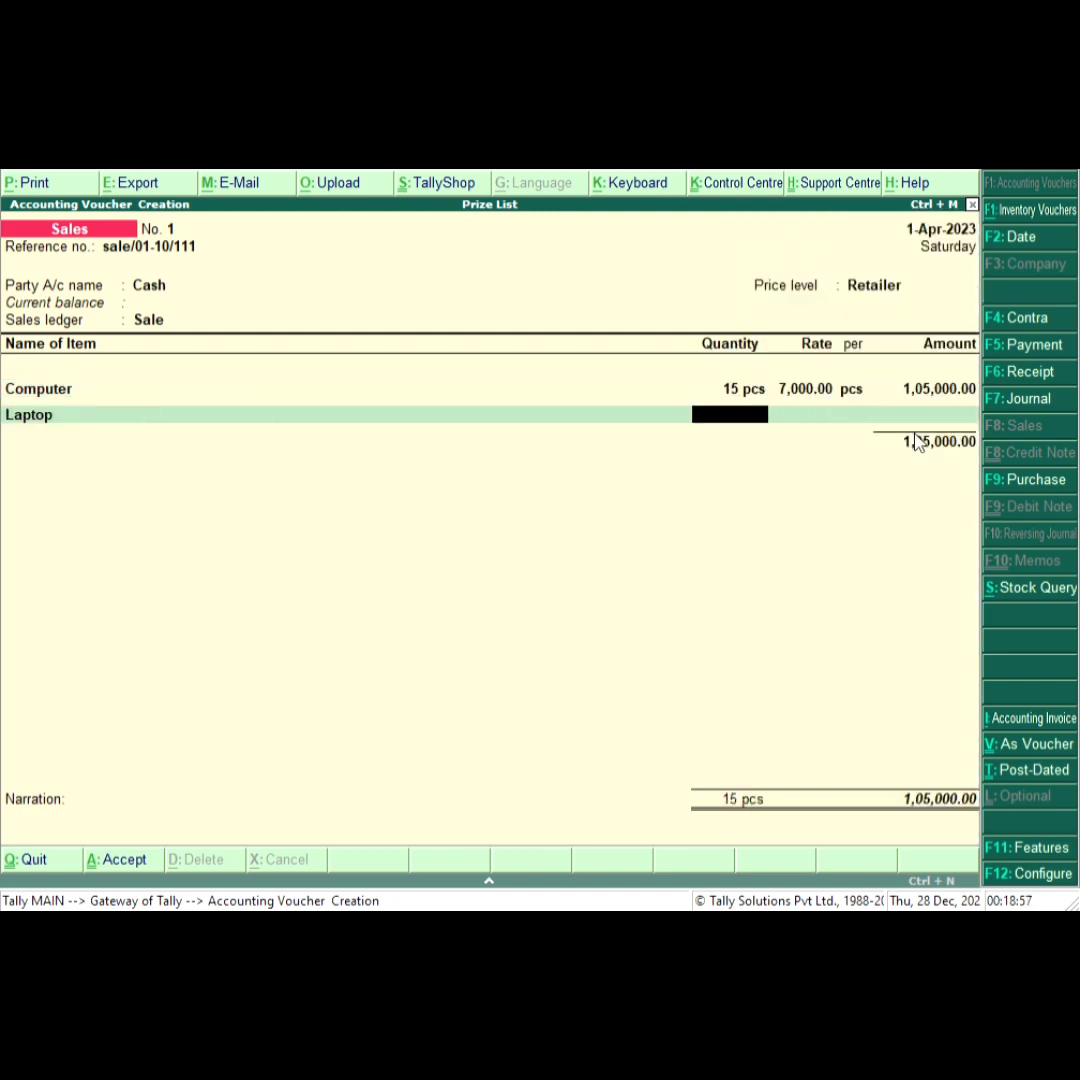
type("6")
key("Return")
key("Return")
key("Return")
key("Return")
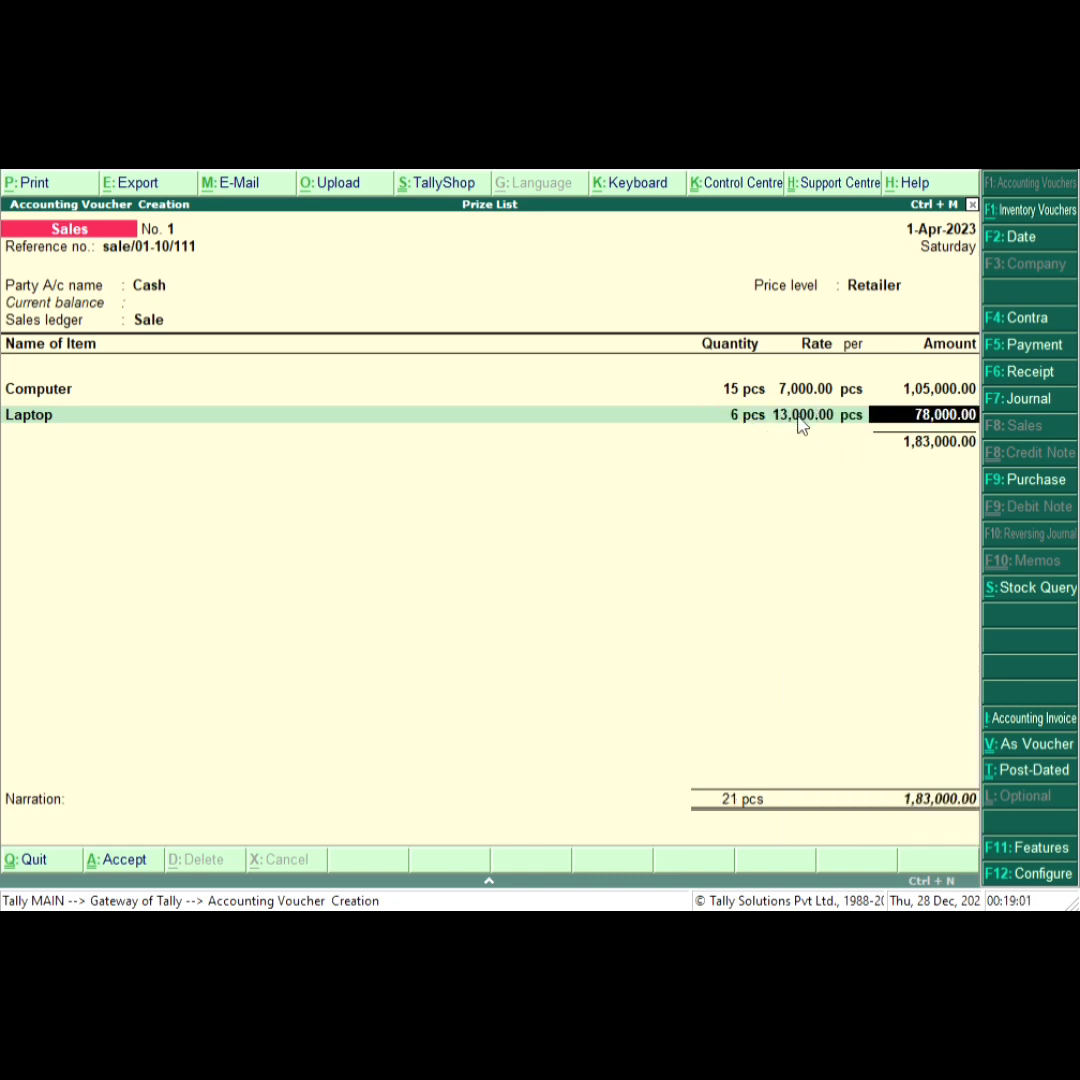
Change the Laptop quantity to 4 pcs.
key("BackSpace")
key("BackSpace")
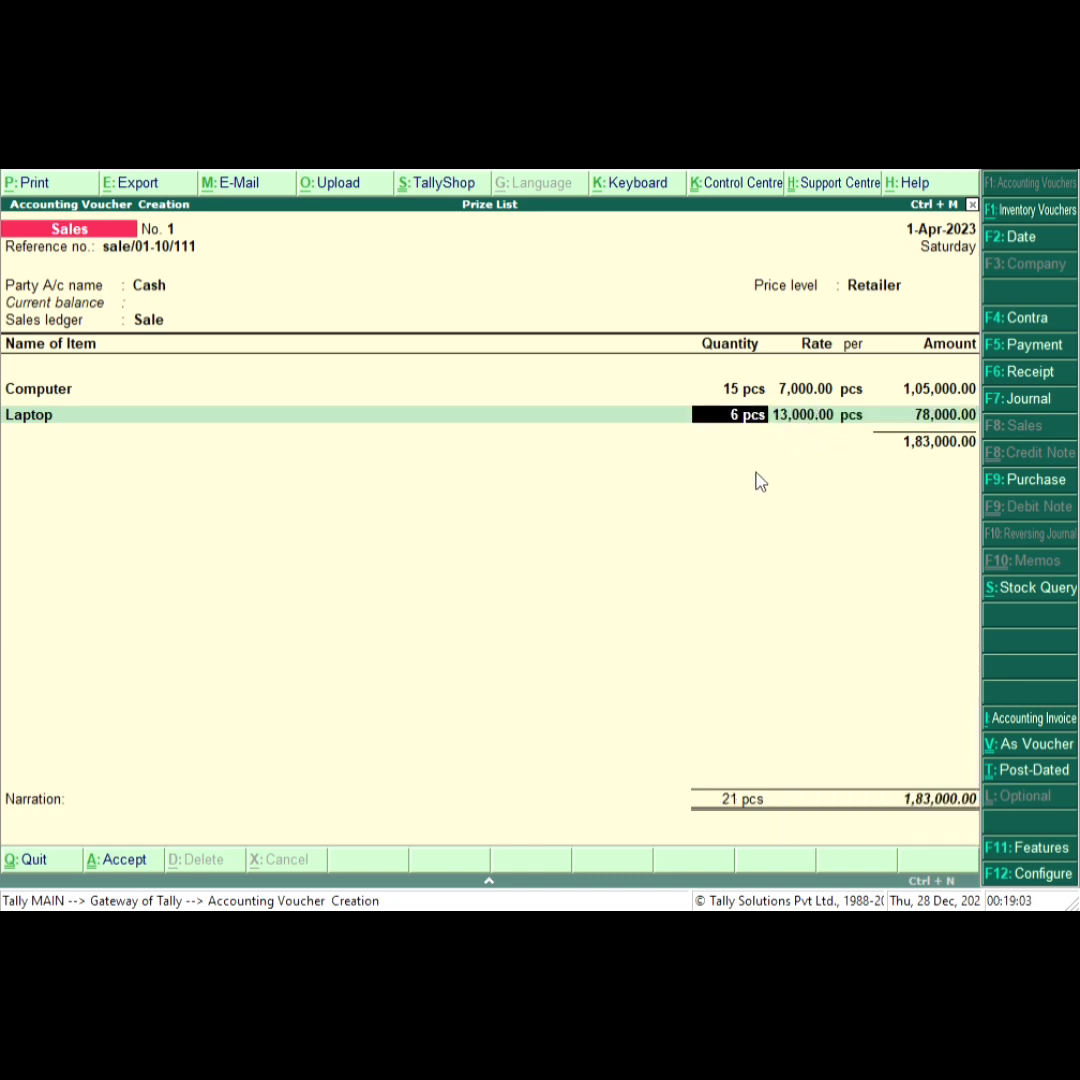
type("4")
key("Return")
key("Return")
key("Return")
key("Return")
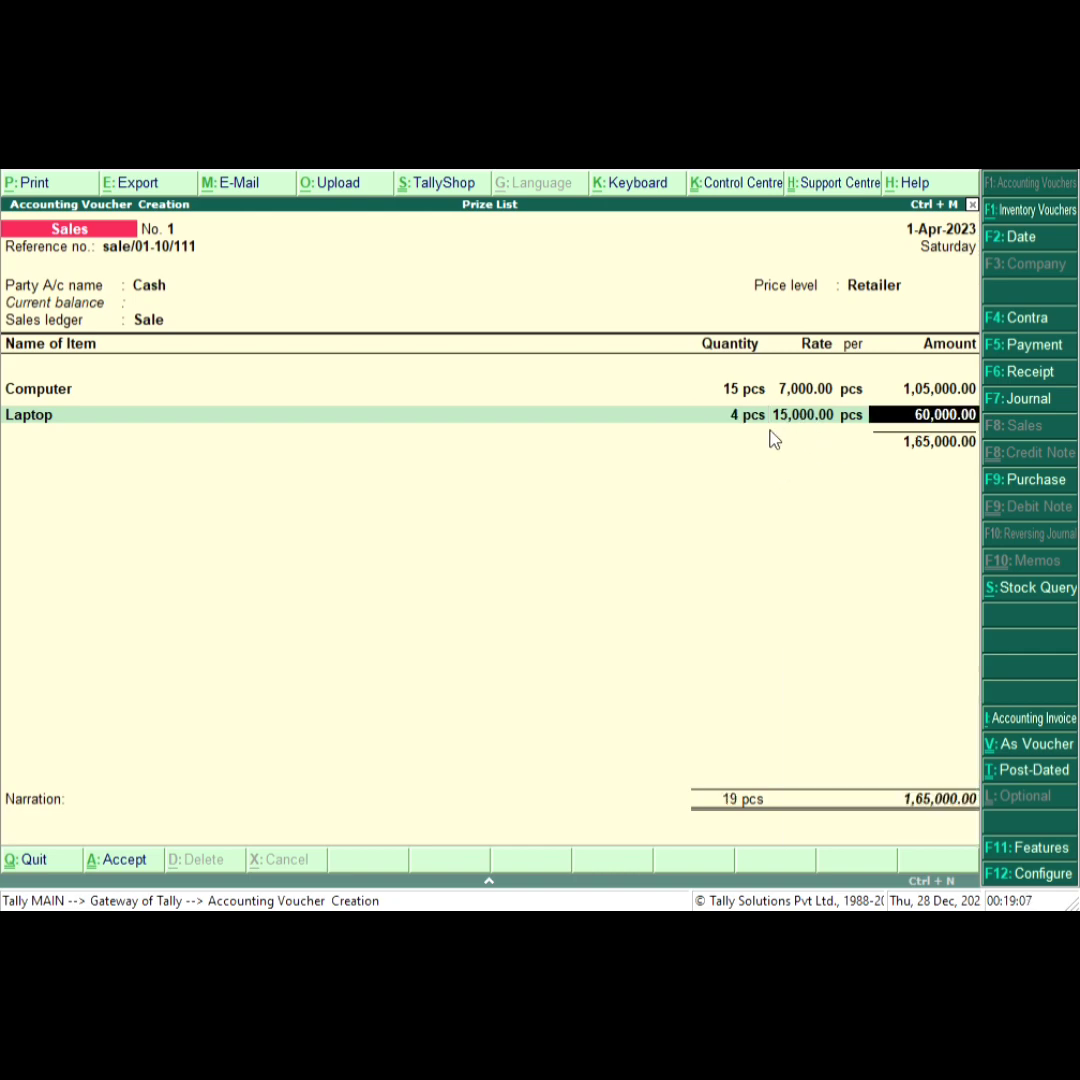
Change the Laptop quantity to 9 pcs.
key("BackSpace")
key("BackSpace")
key("BackSpace")
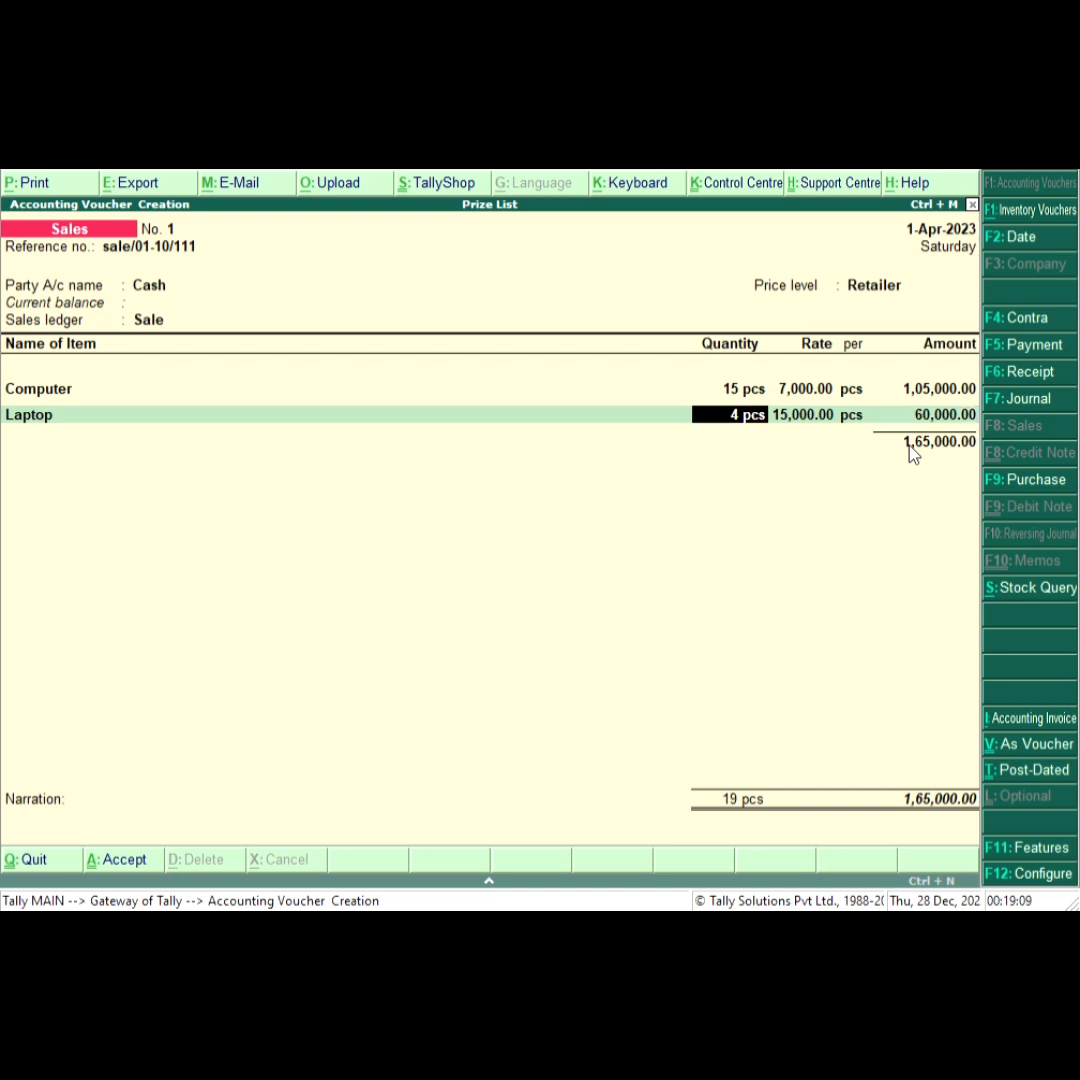
type("9")
key("Return")
key("Return")
key("Return")
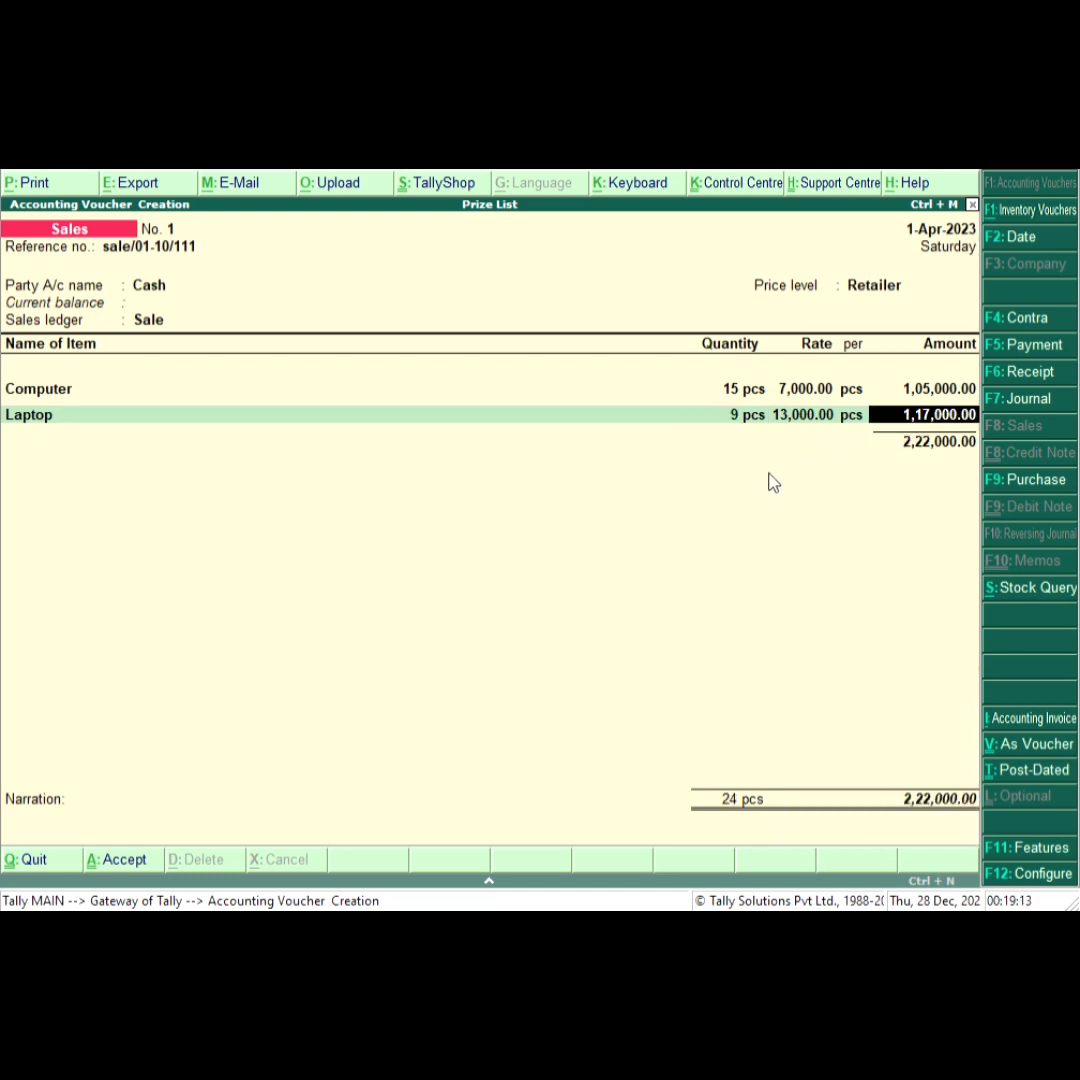
Change the Laptop quantity to 11 pcs and move on to the next item line.
key("BackSpace")
key("BackSpace")
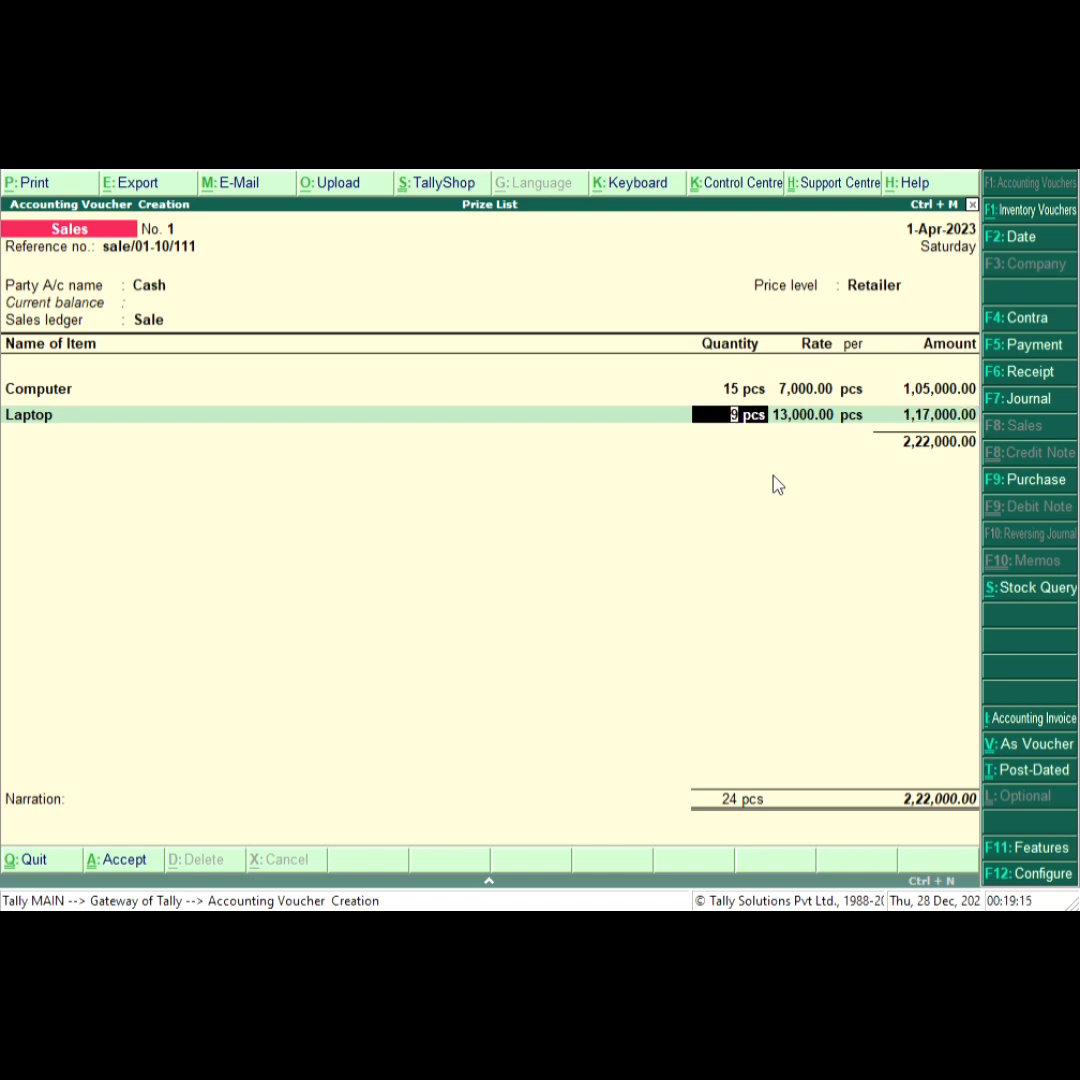
type("11")
key("Return")
key("Return")
key("Return")
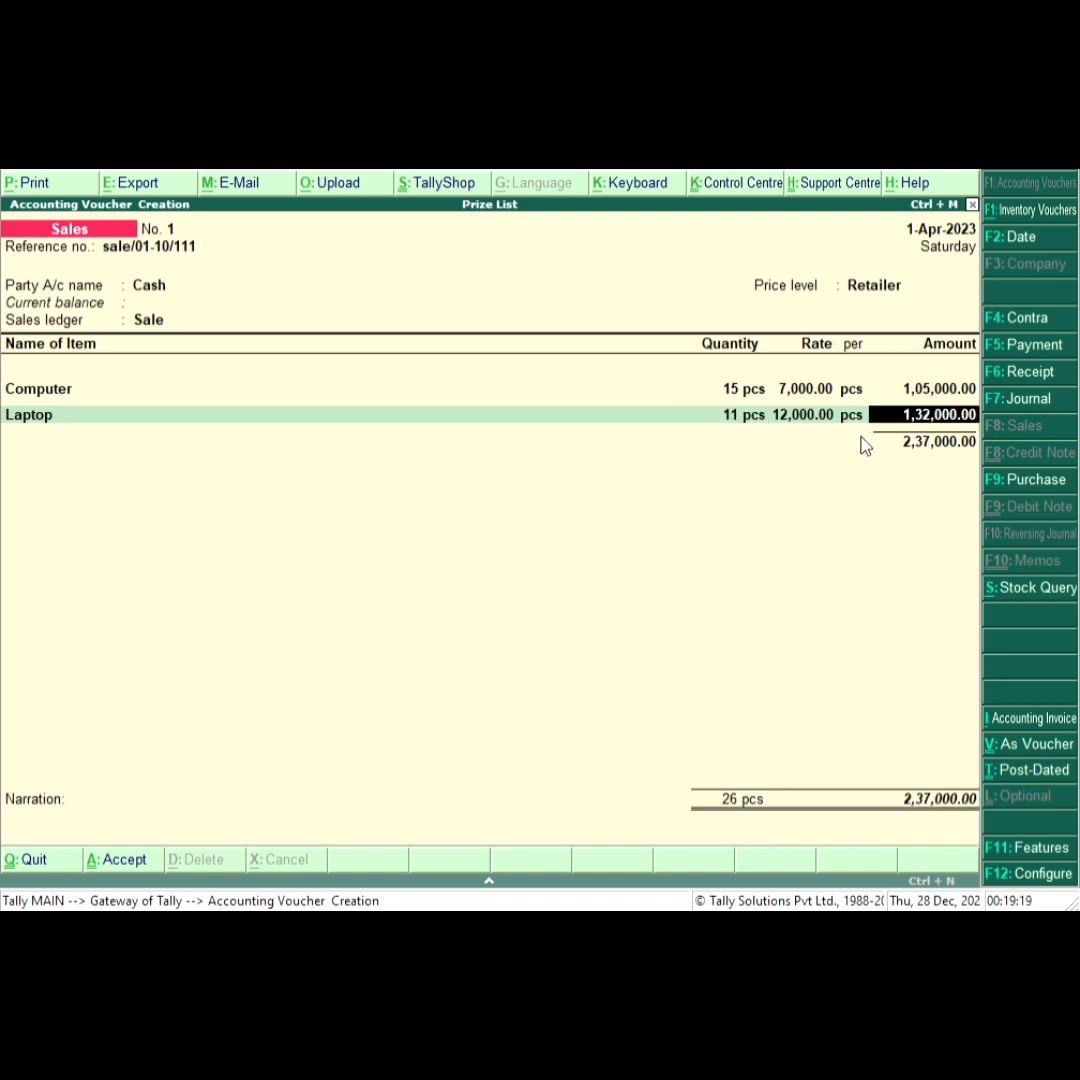
key("Return")
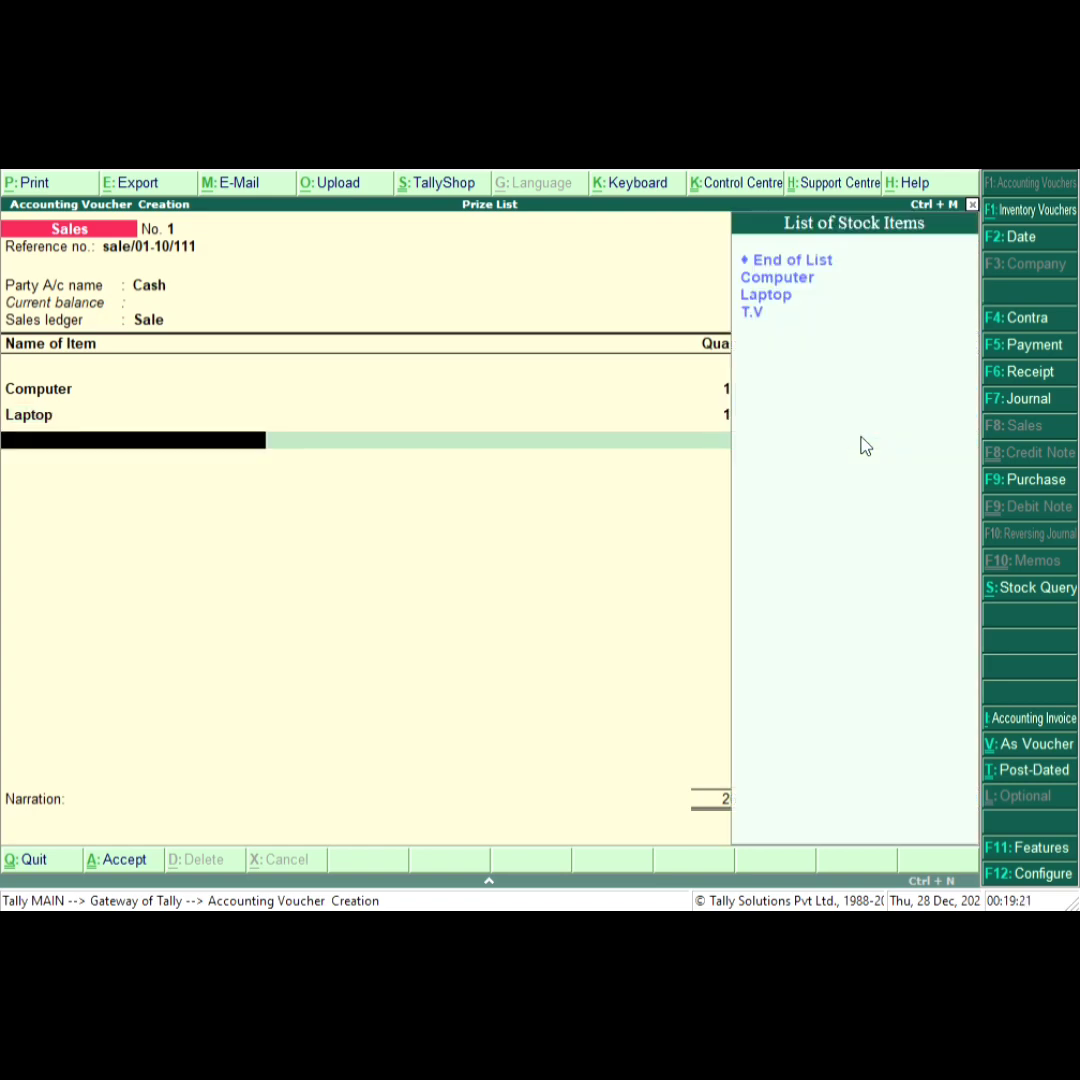
Add T.V as the third item with a quantity of 4 pcs.
key("Down")
key("Down")
key("Down")
key("Return")
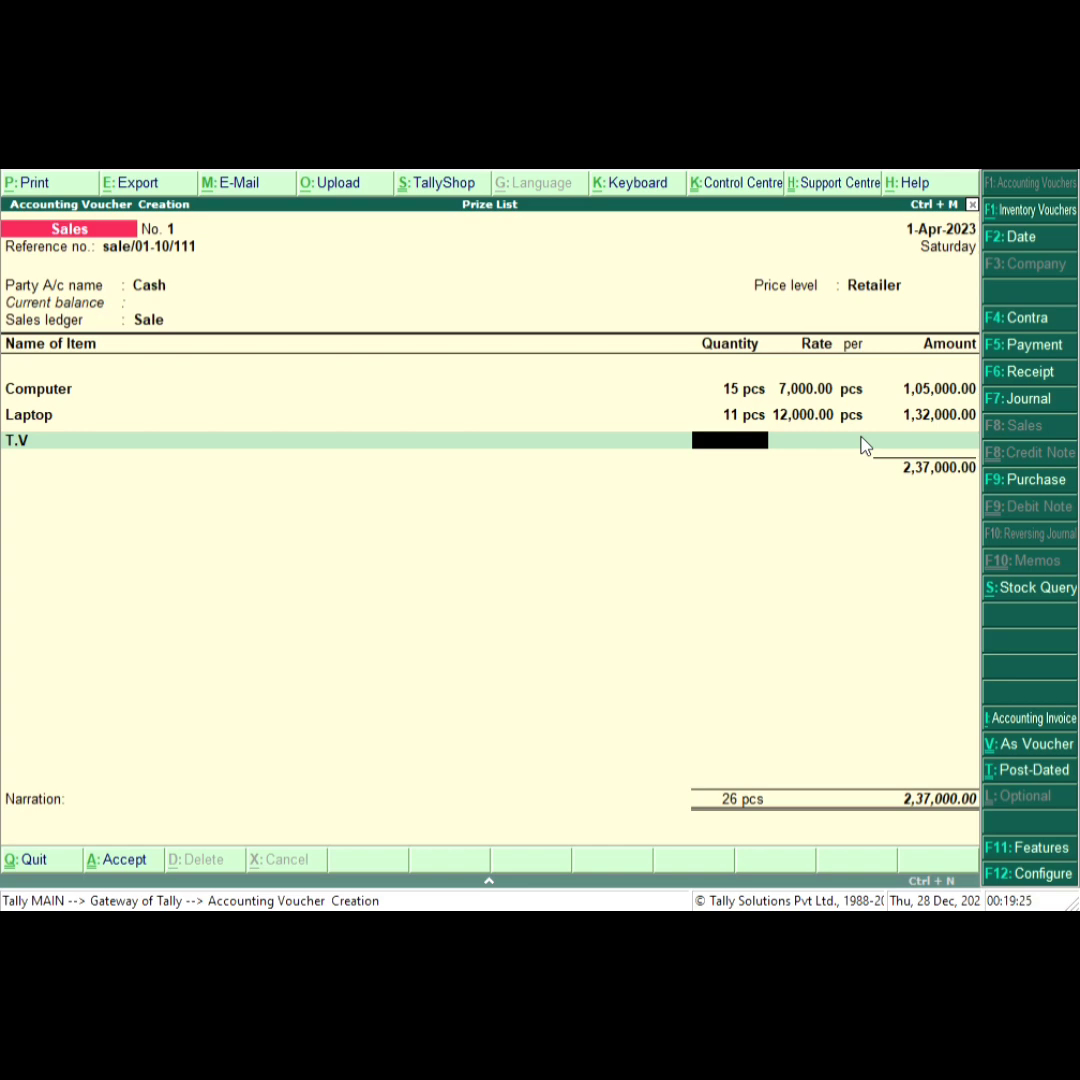
type("4")
key("Return")
key("Return")
key("Return")
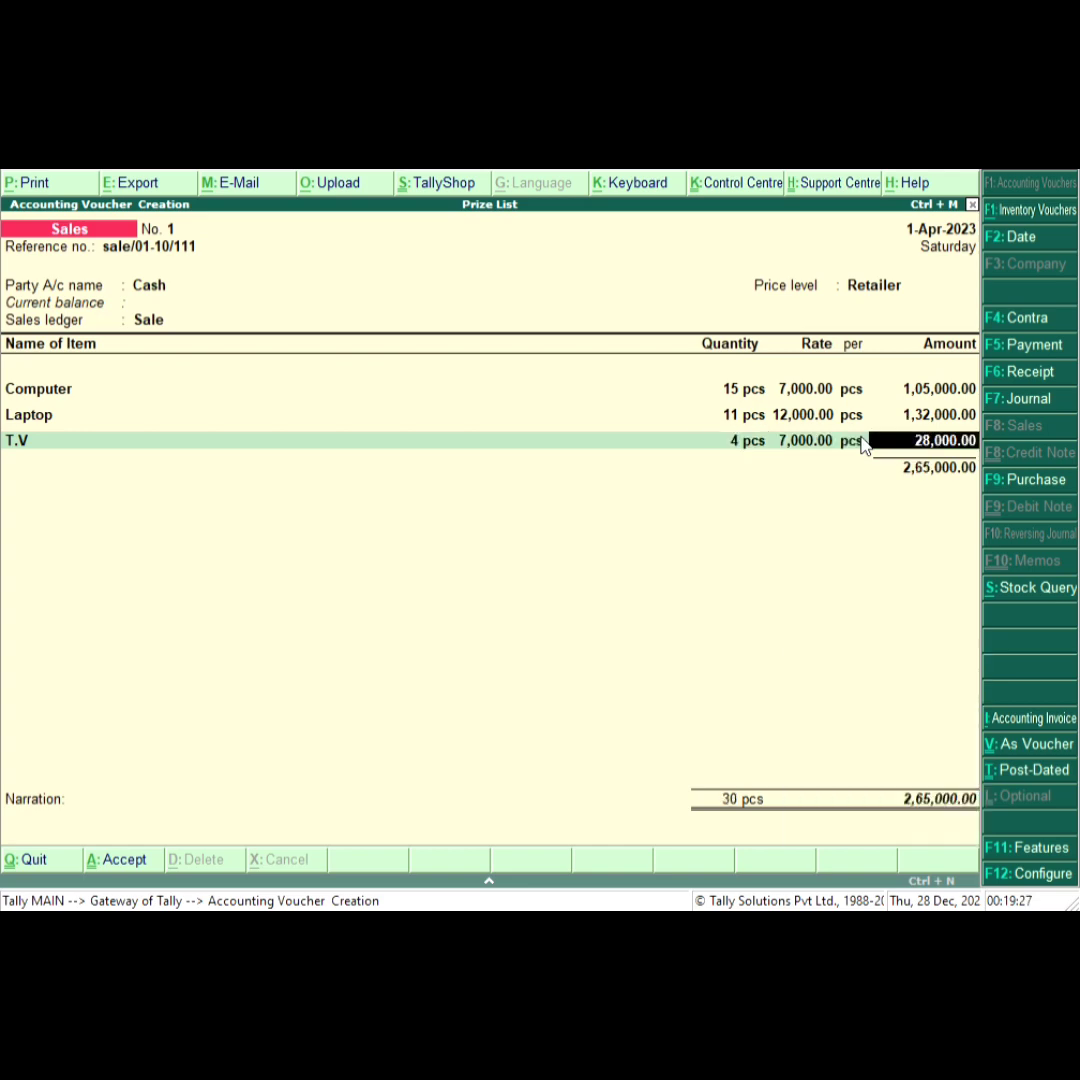
Change the T.V quantity to 5 pcs.
key("BackSpace")
key("BackSpace")
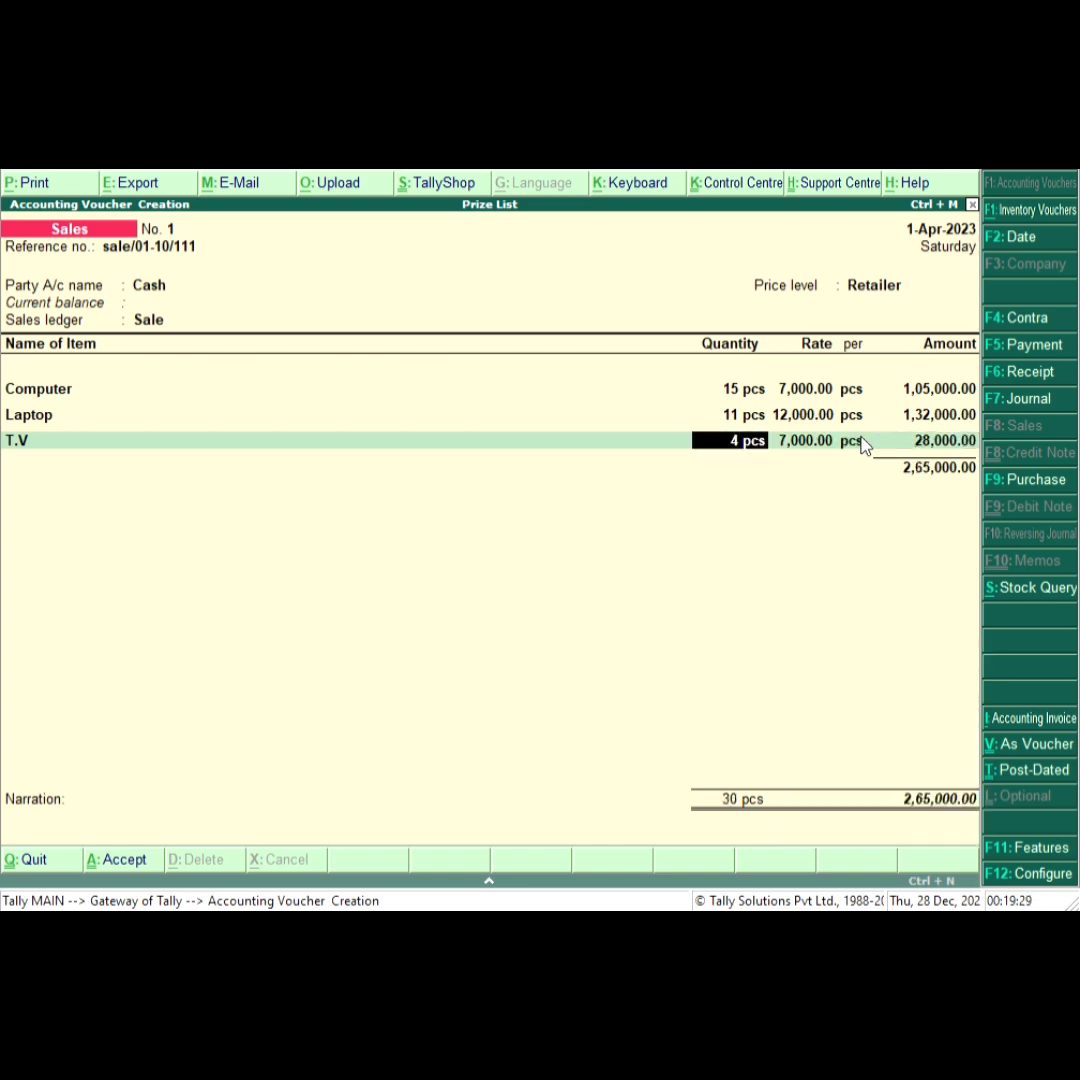
type("5")
key("Return")
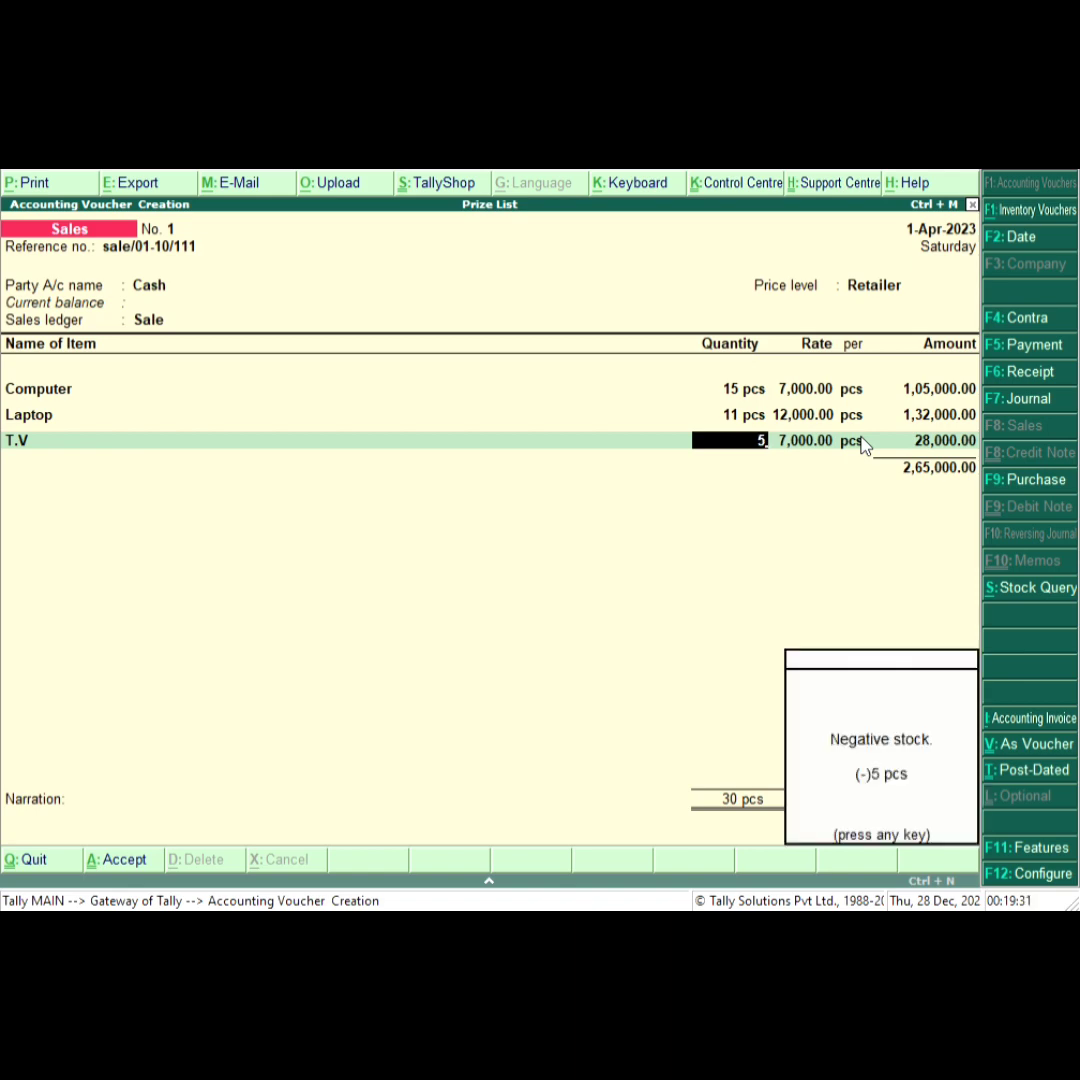
key("Return")
key("Return")
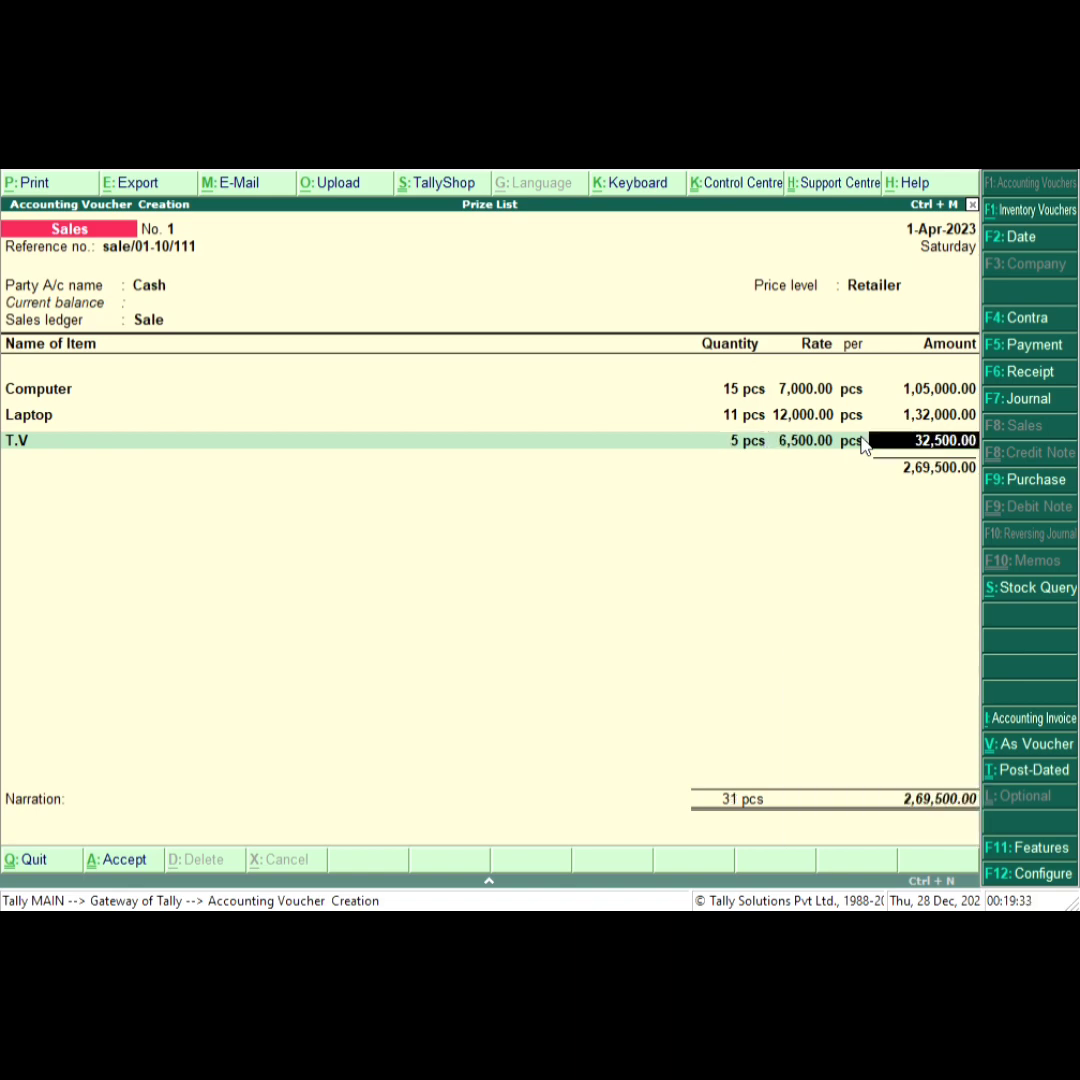
Change the T.V quantity to 15 pcs.
key("BackSpace")
key("BackSpace")
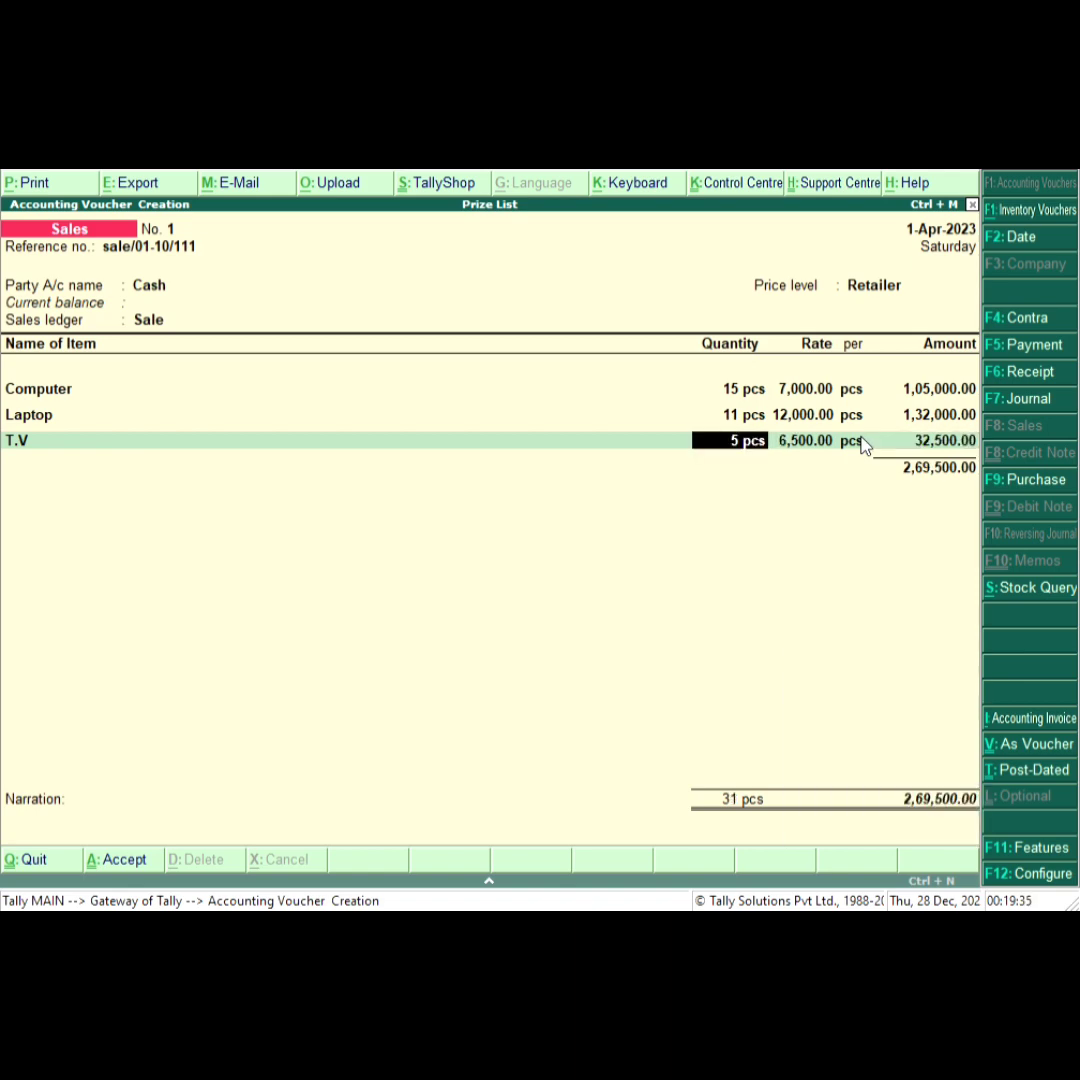
type("15")
key("Return")
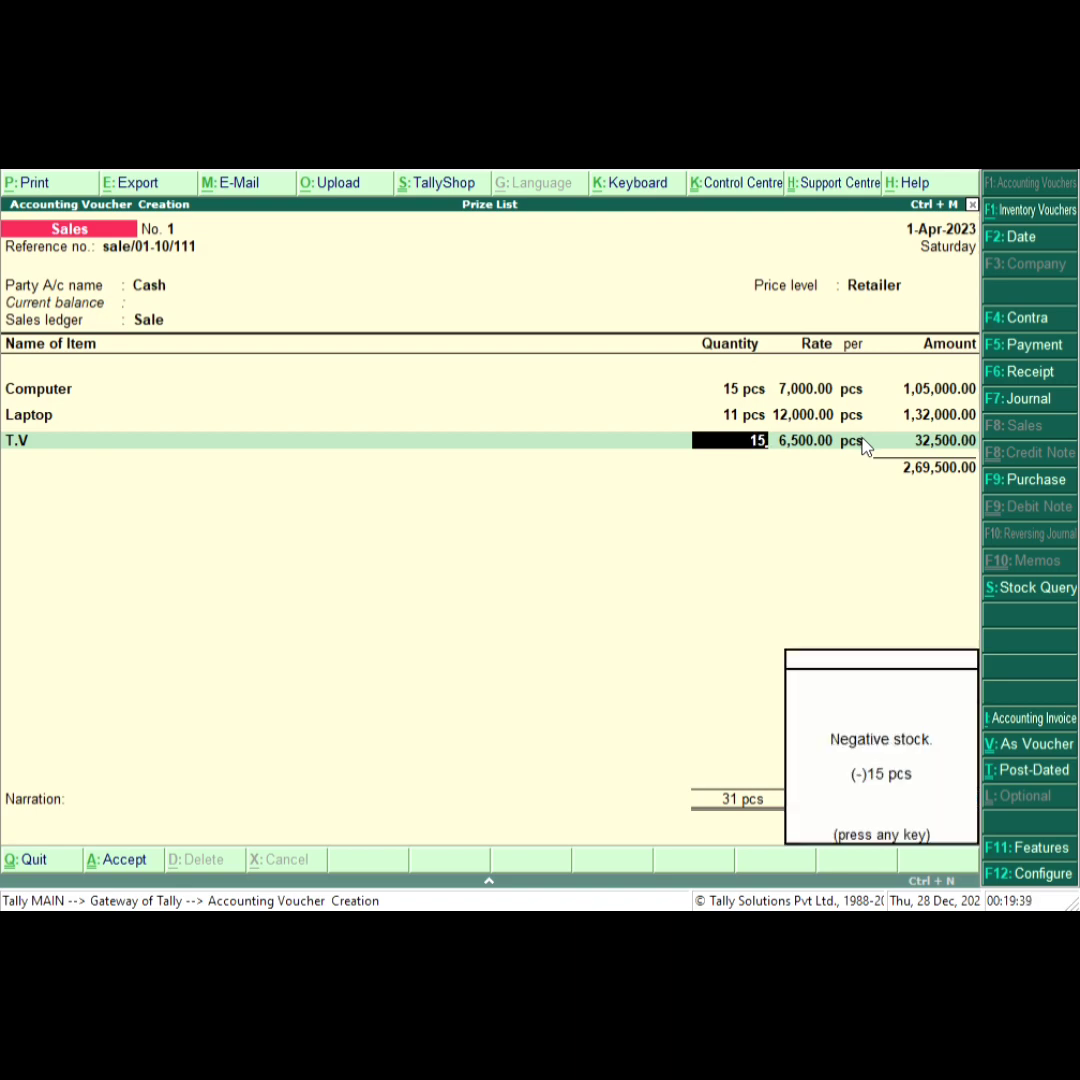
key("Return")
key("Return")
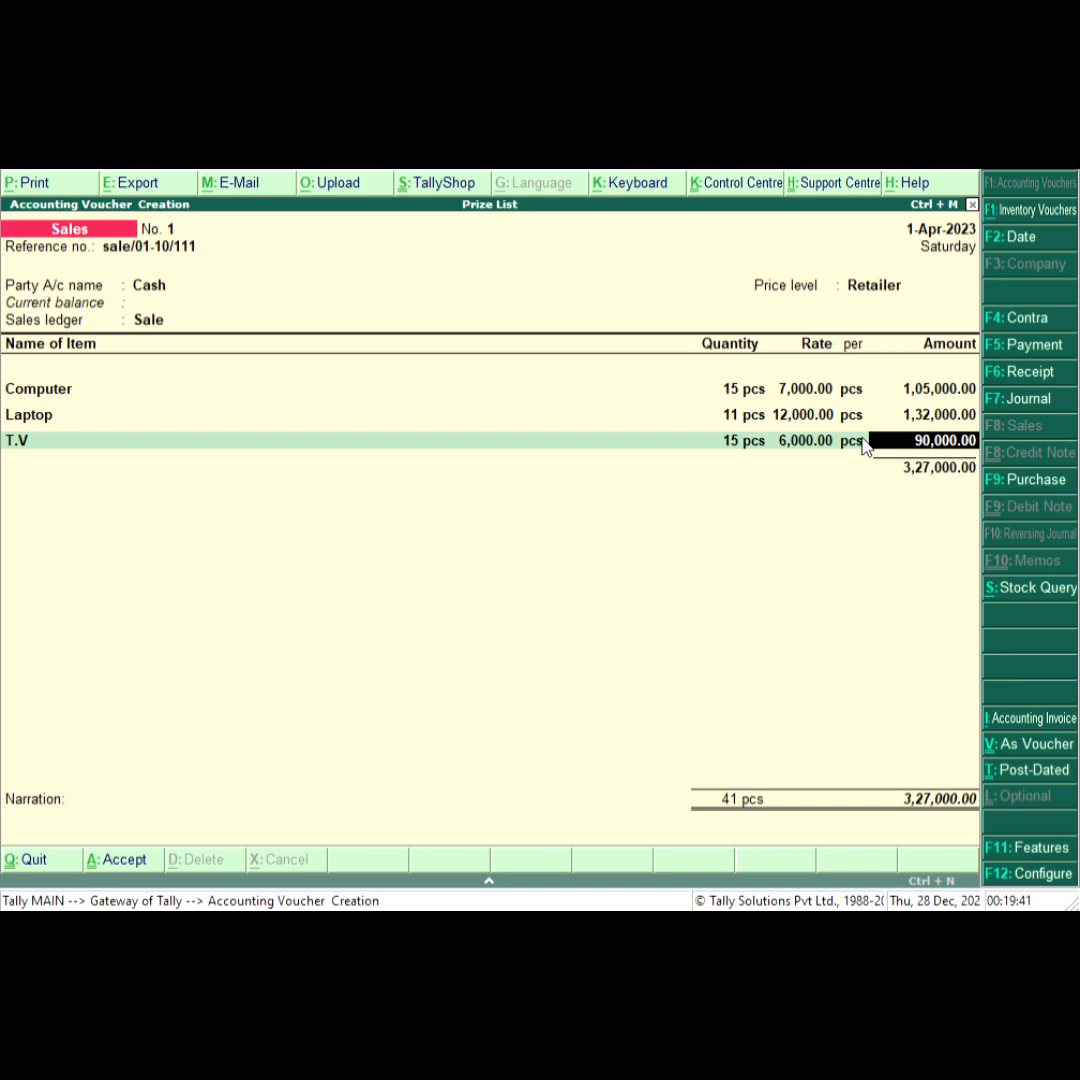
Add the Sale ledger below the items with a rate of 2%.
key("Return")
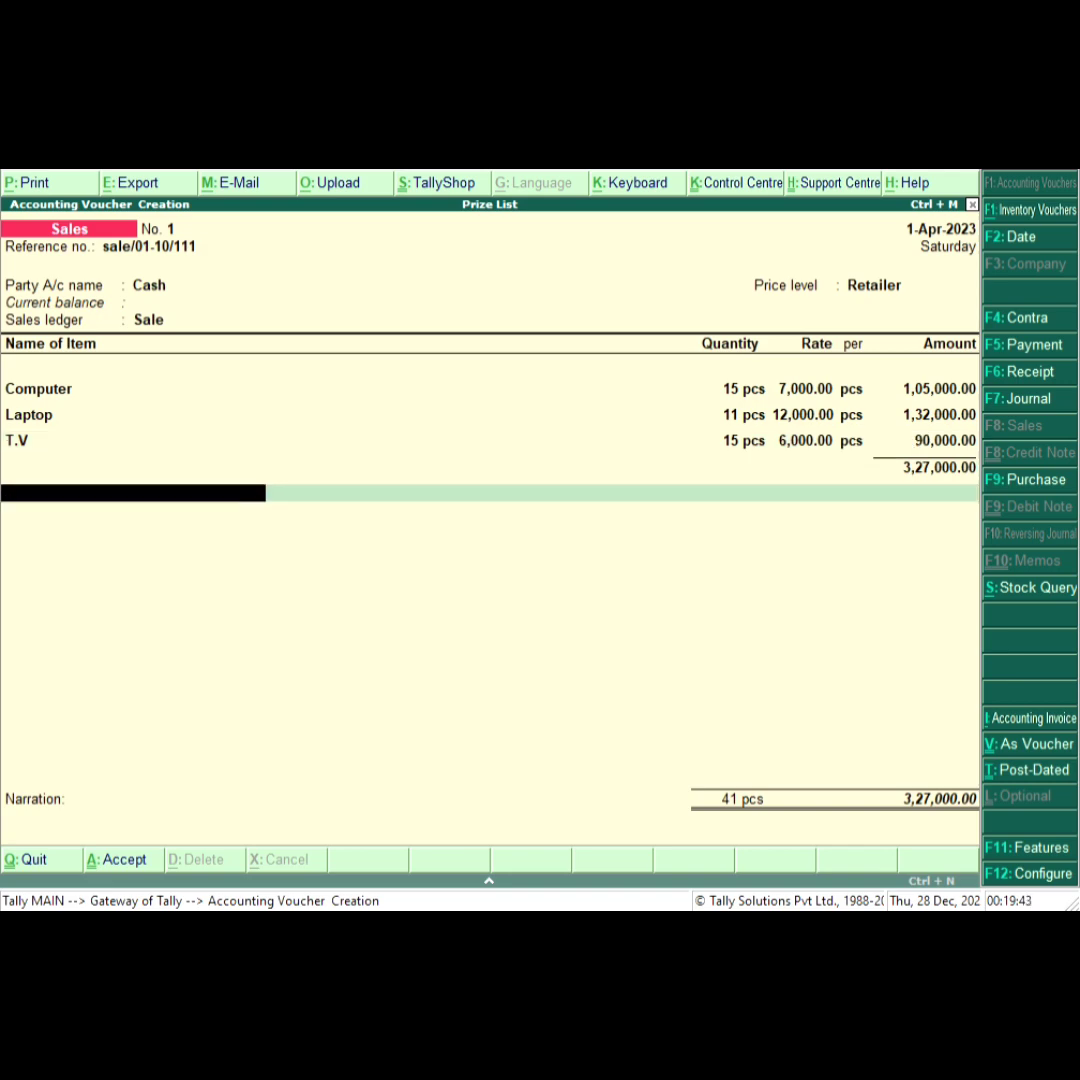
key("Return")
key("Return")
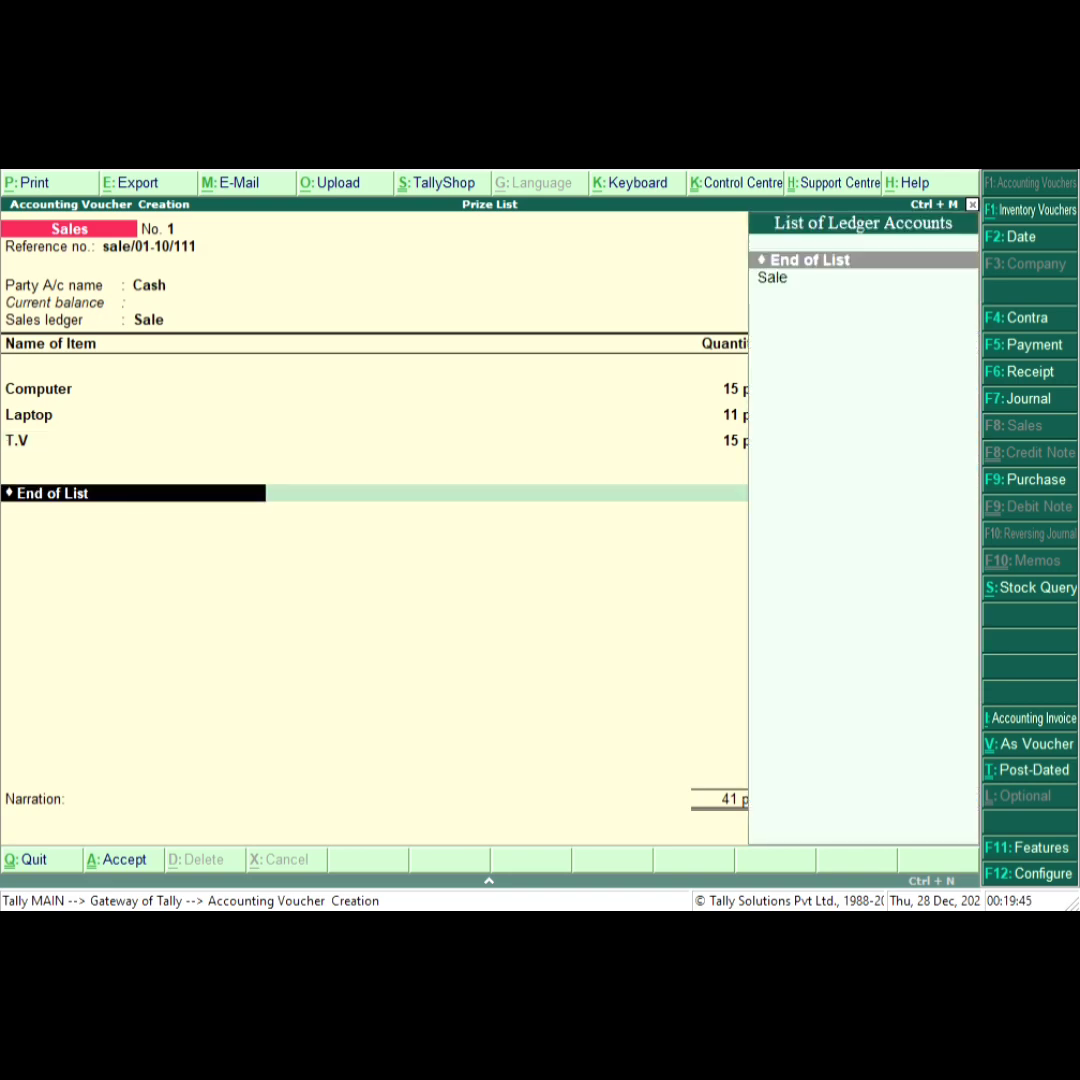
key("Down")
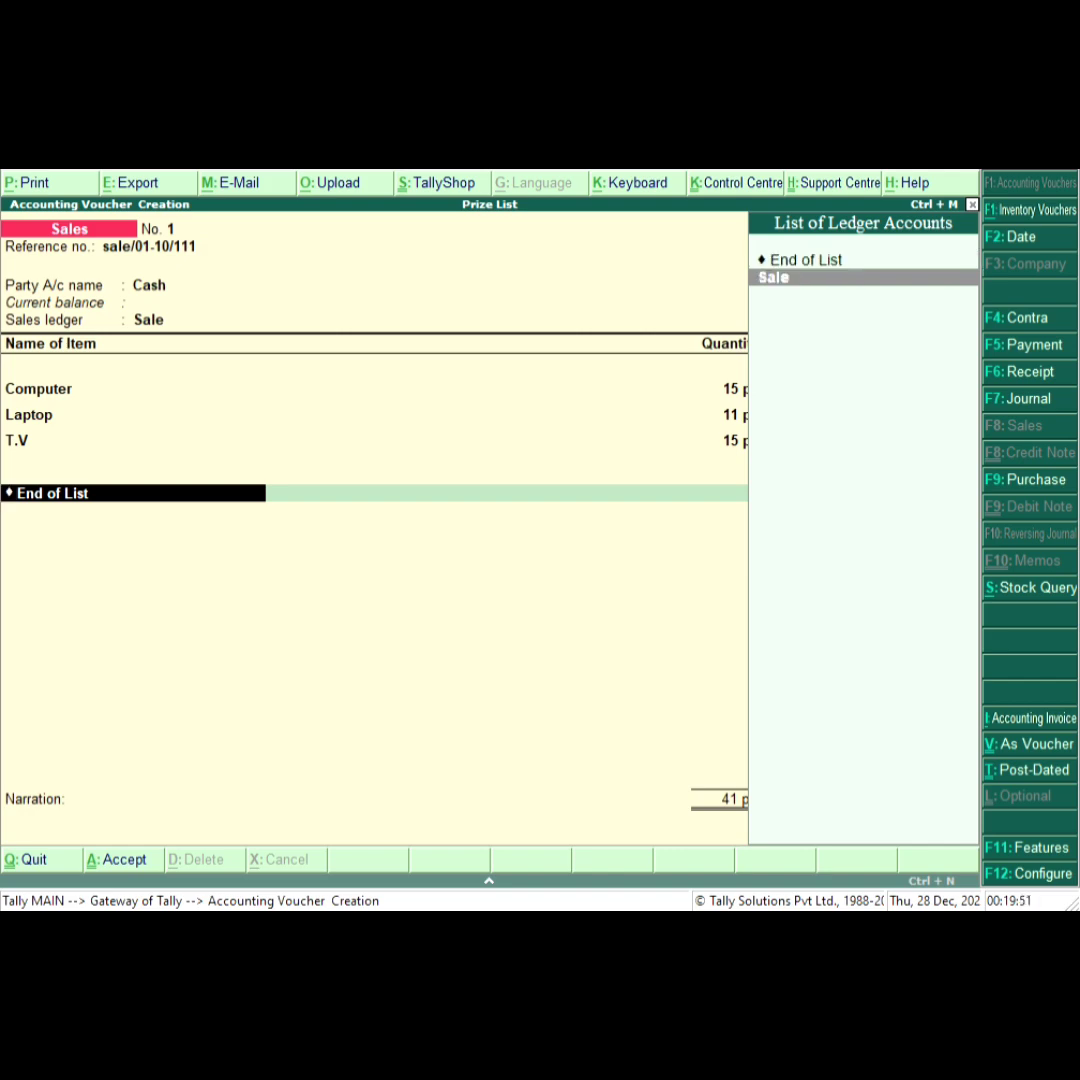
key("Return")
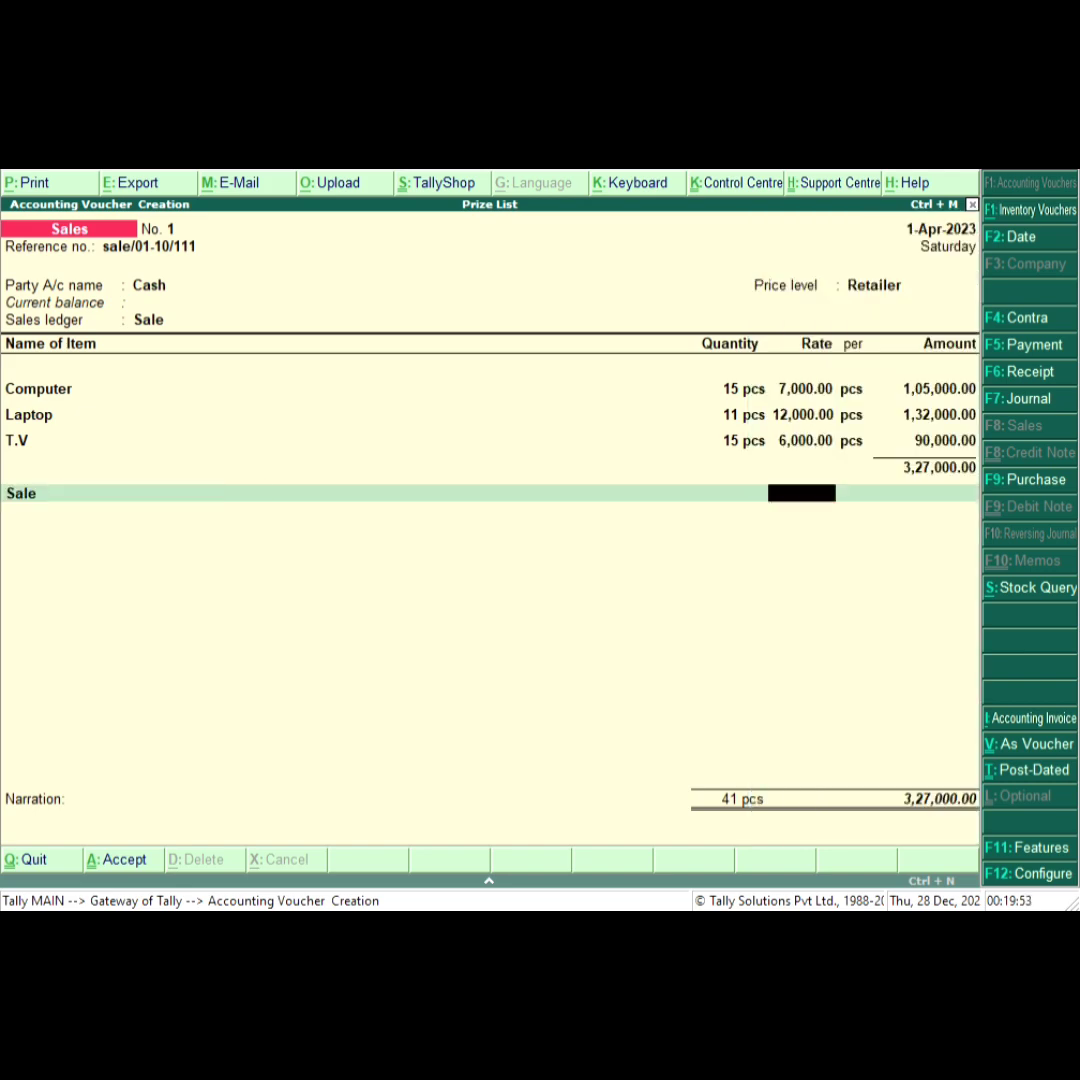
type("2")
key("Return")
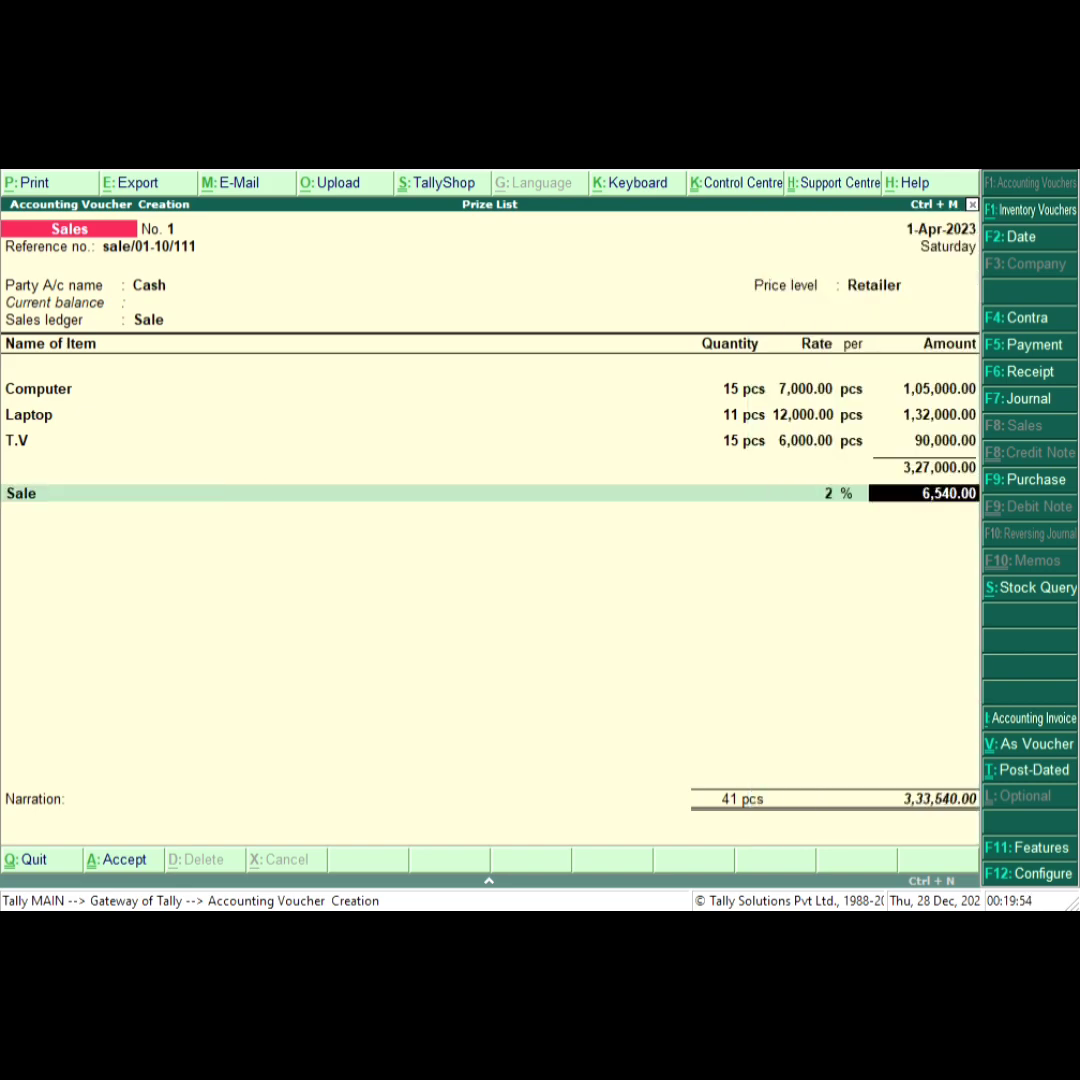
Save the sales voucher.
key("Return")
key("Return")
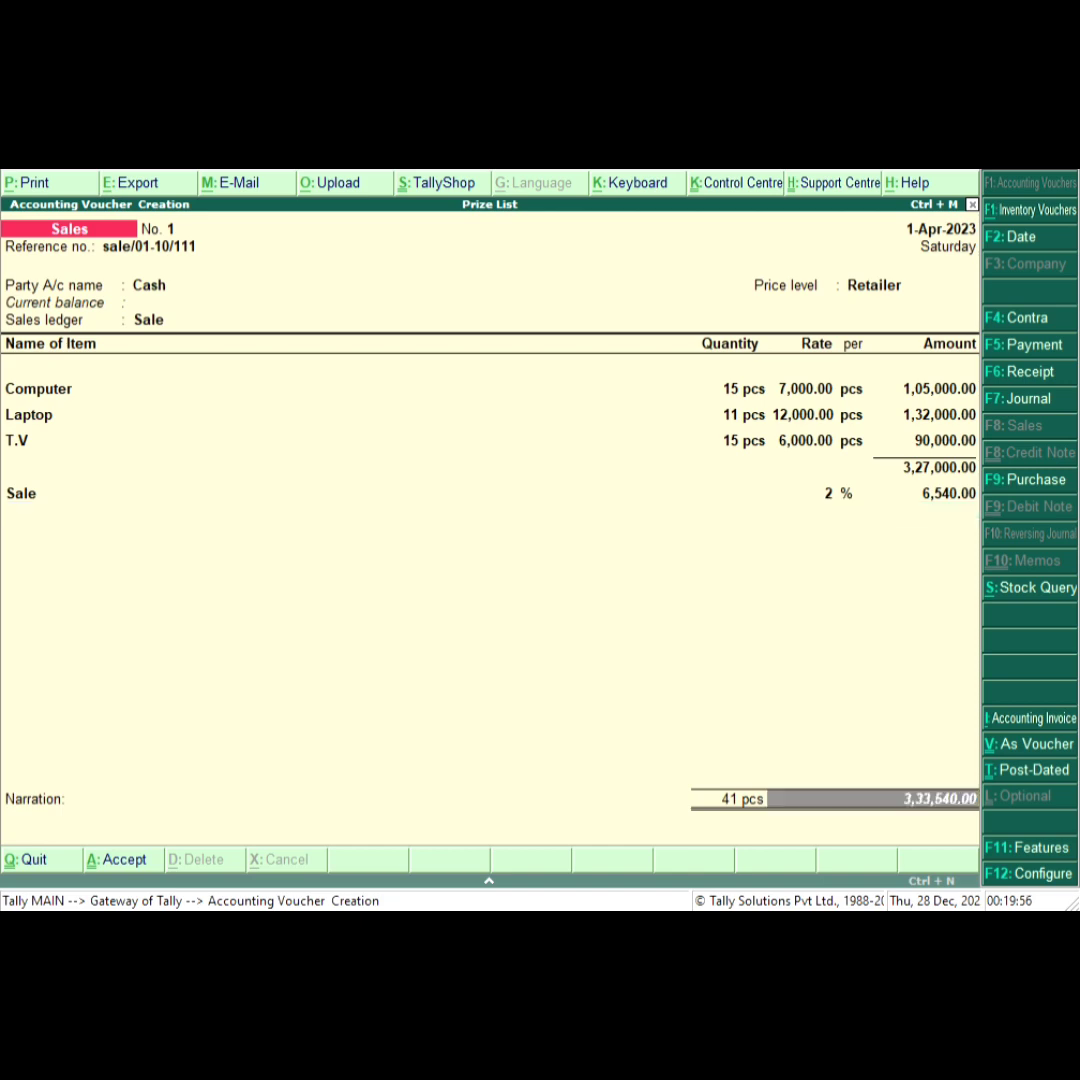
key("Return")
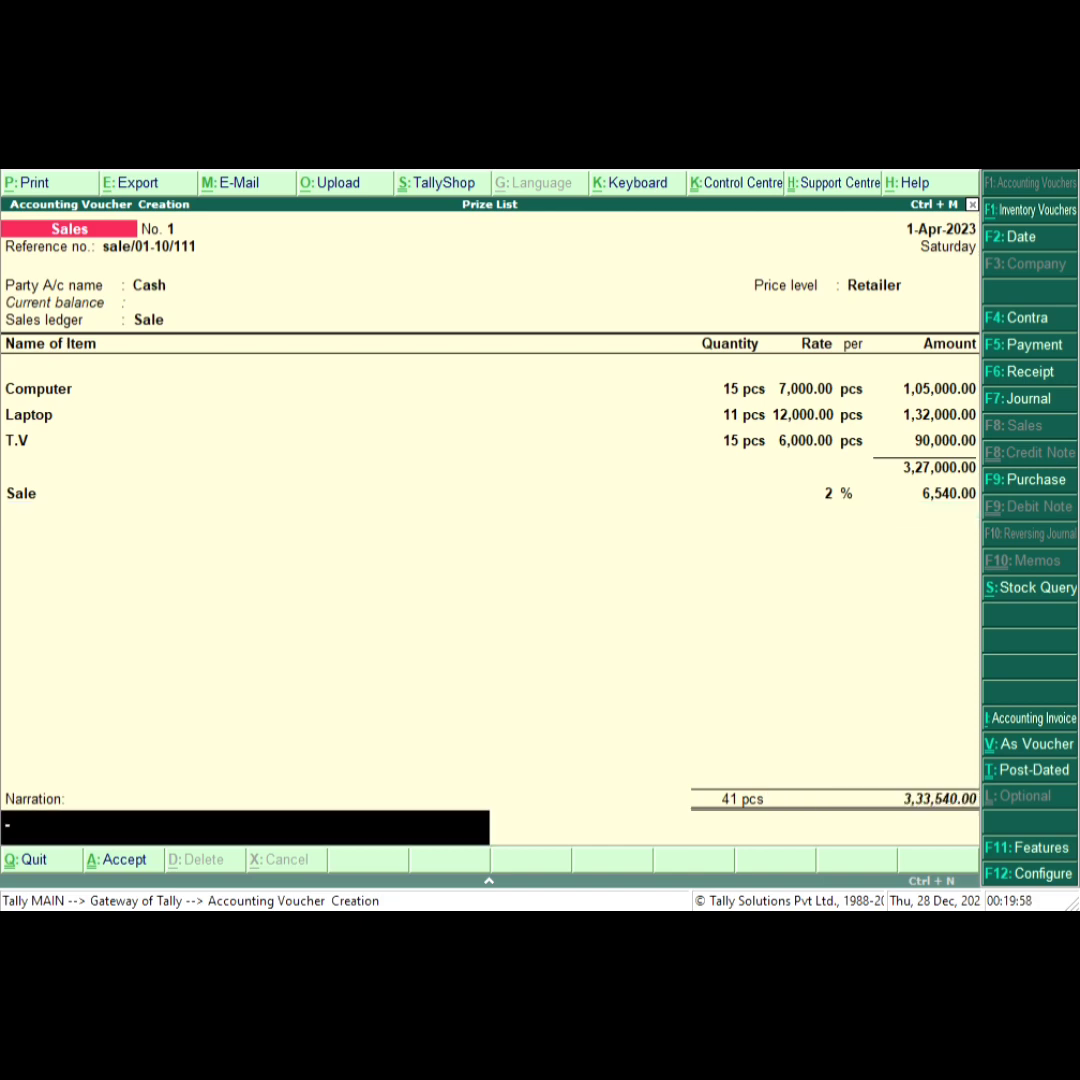
key("Return")
key("Return")
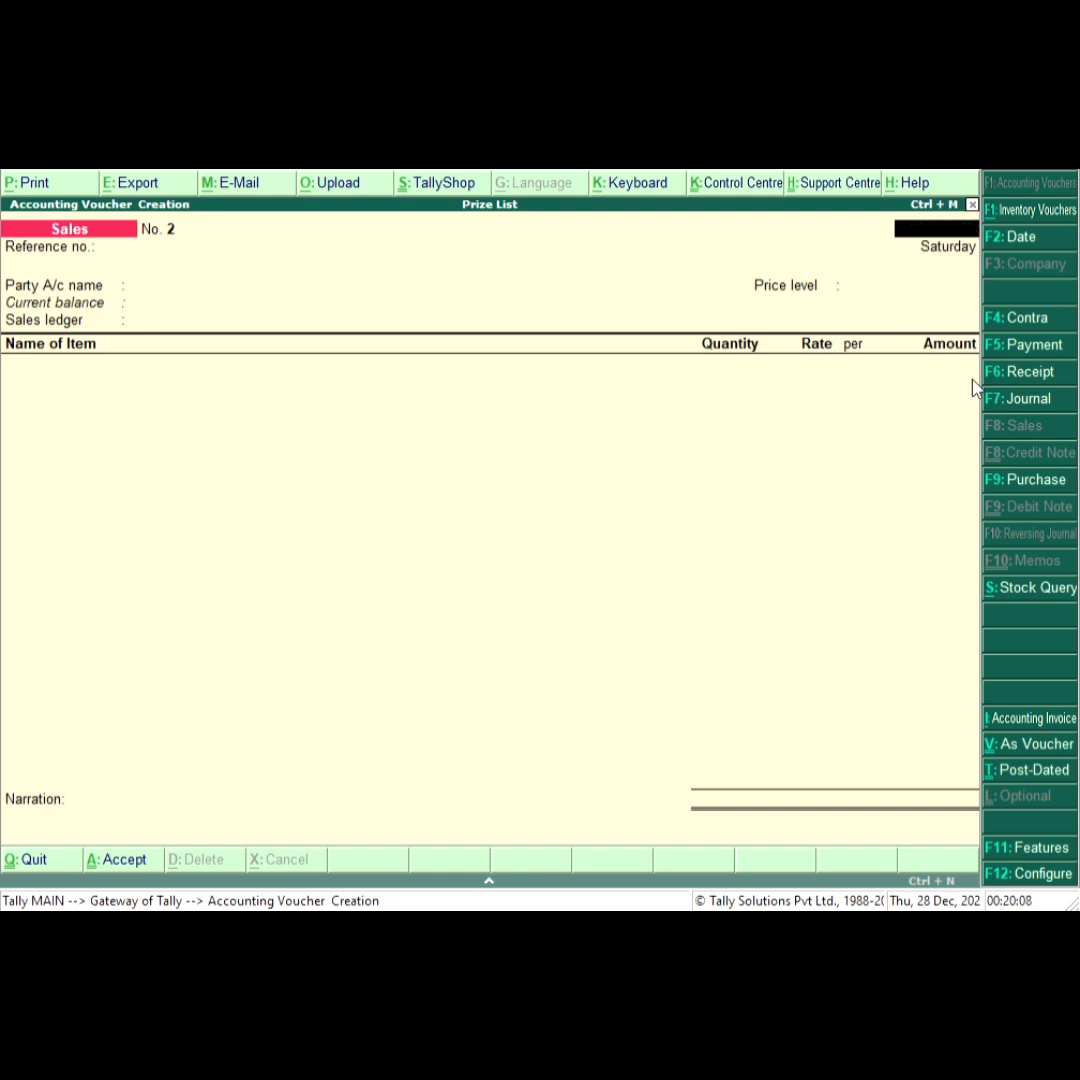
Open the saved sales voucher from the Day Book.
key("Escape")
key("Return")
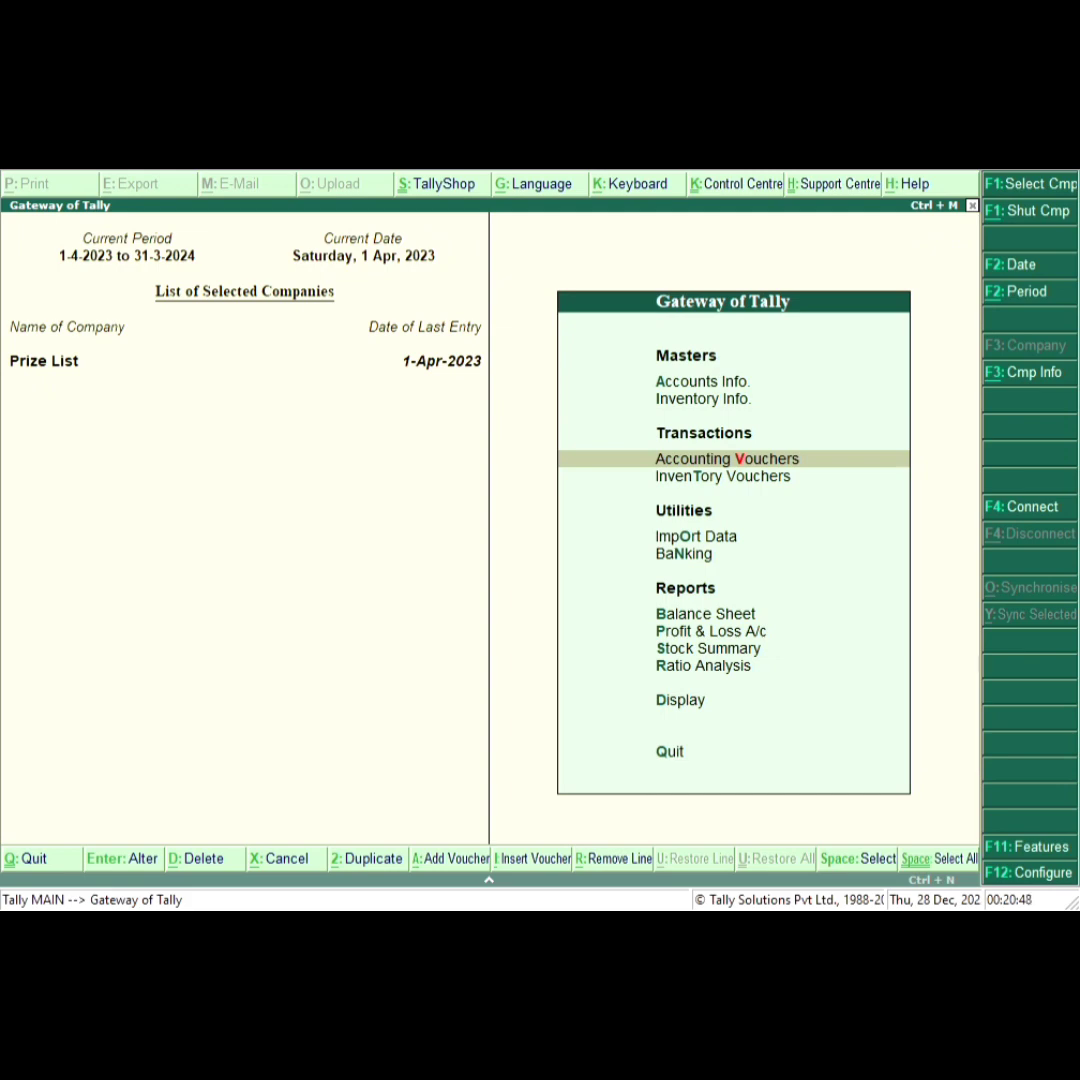
key("Down")
key("Down")
key("Down")
key("Down")
key("Down")
key("Down")
key("Down")
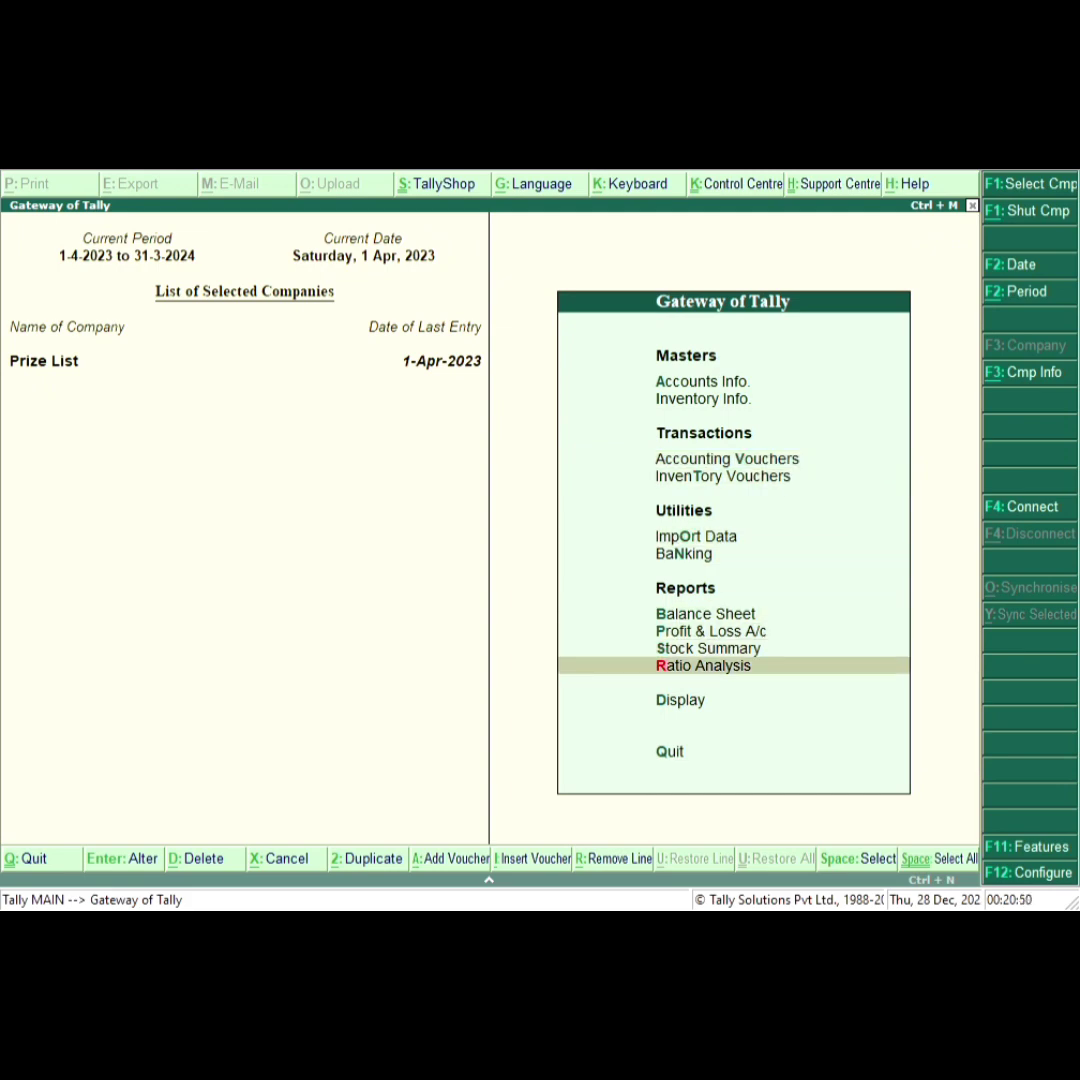
key("Down")
key("Return")
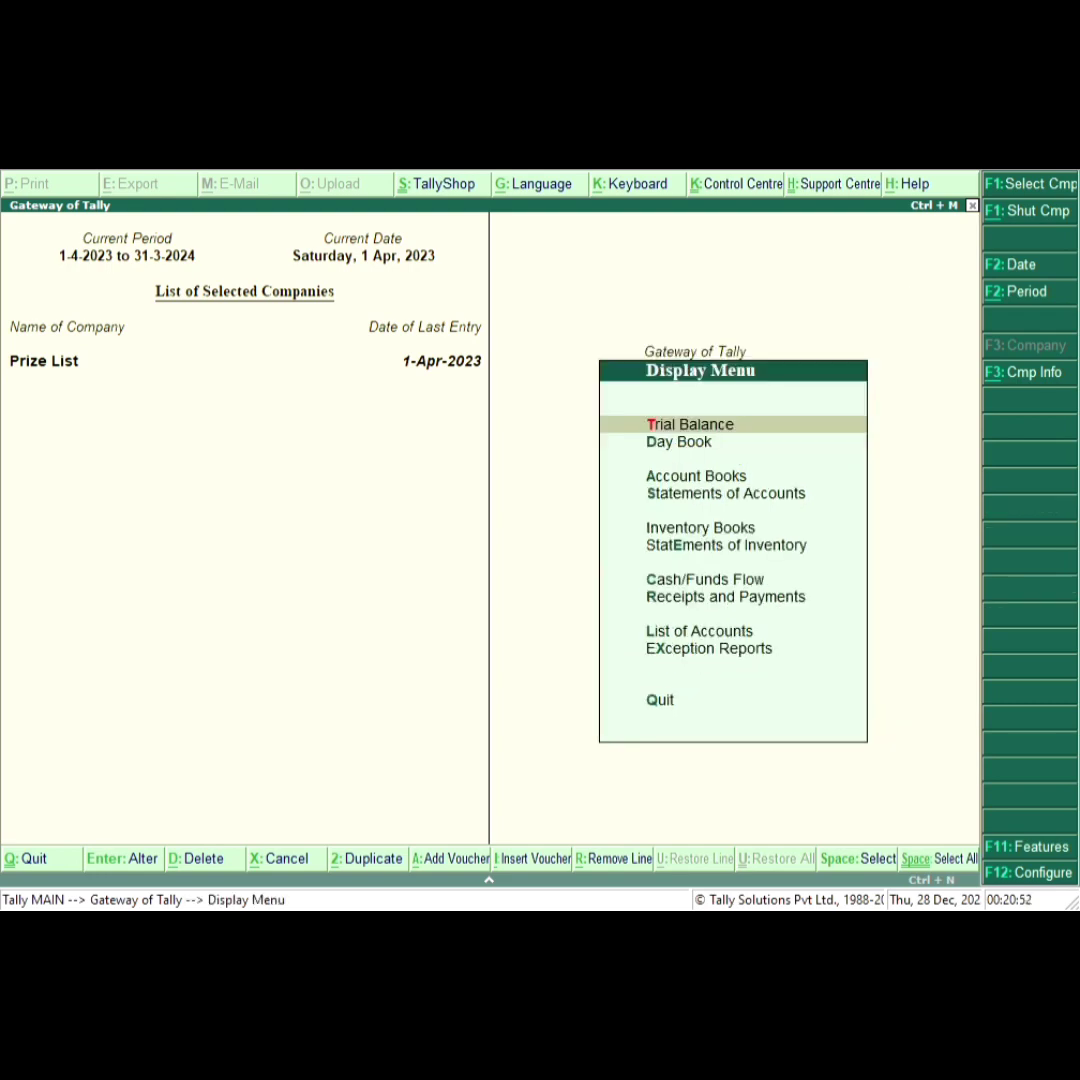
key("Down")
key("Return")
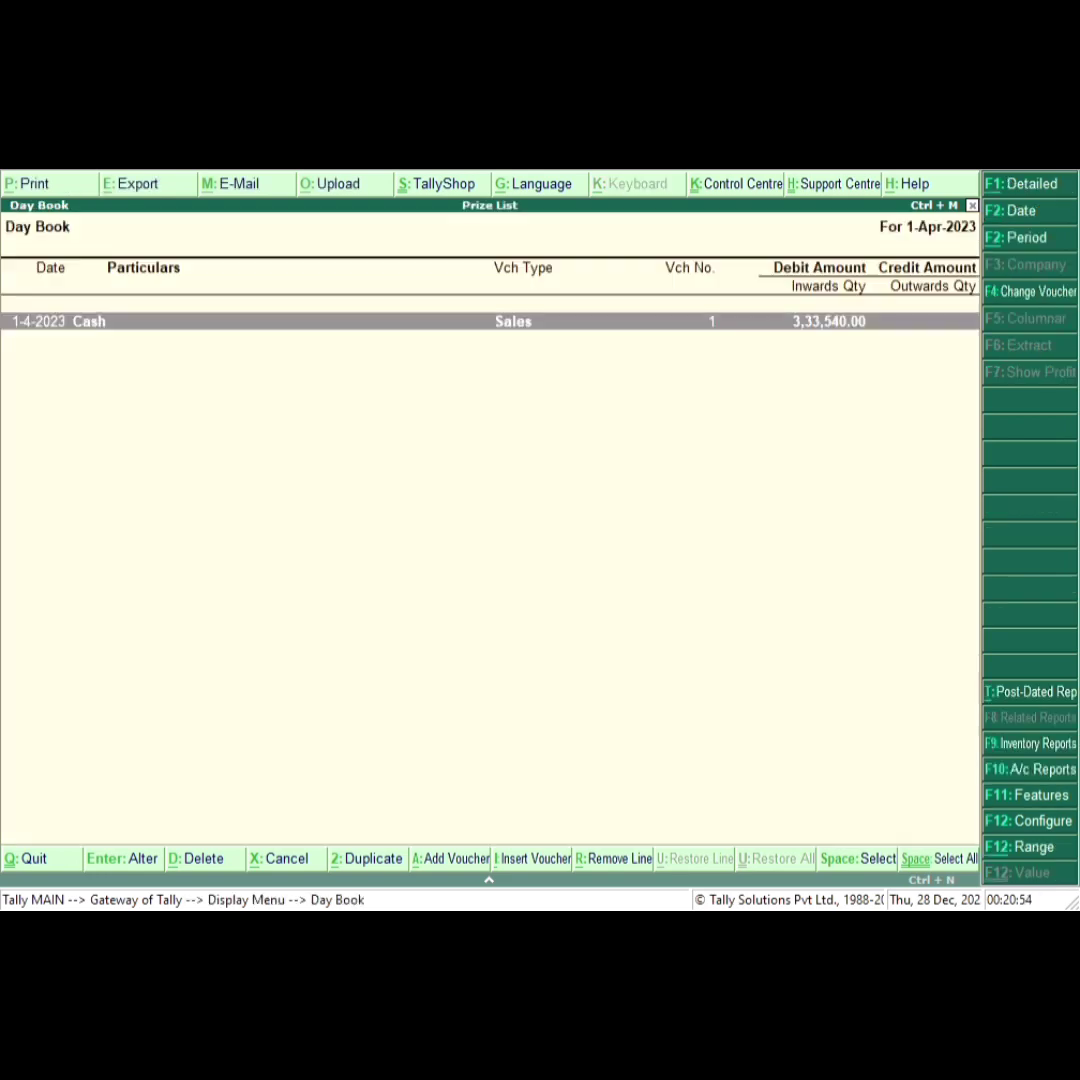
left_click(506, 328)
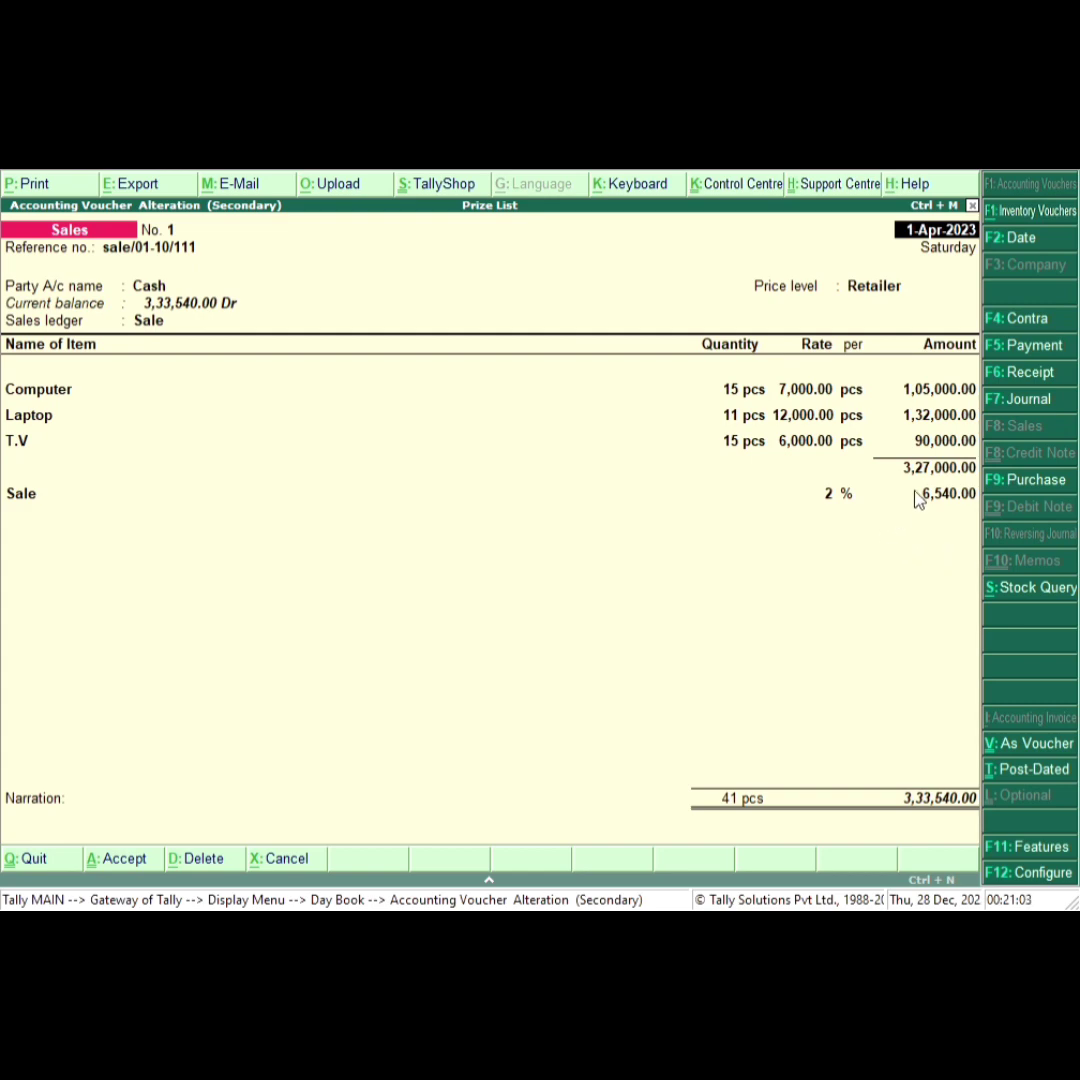
Preview the voucher's invoice printout and examine it zoomed in.
key("alt+p")
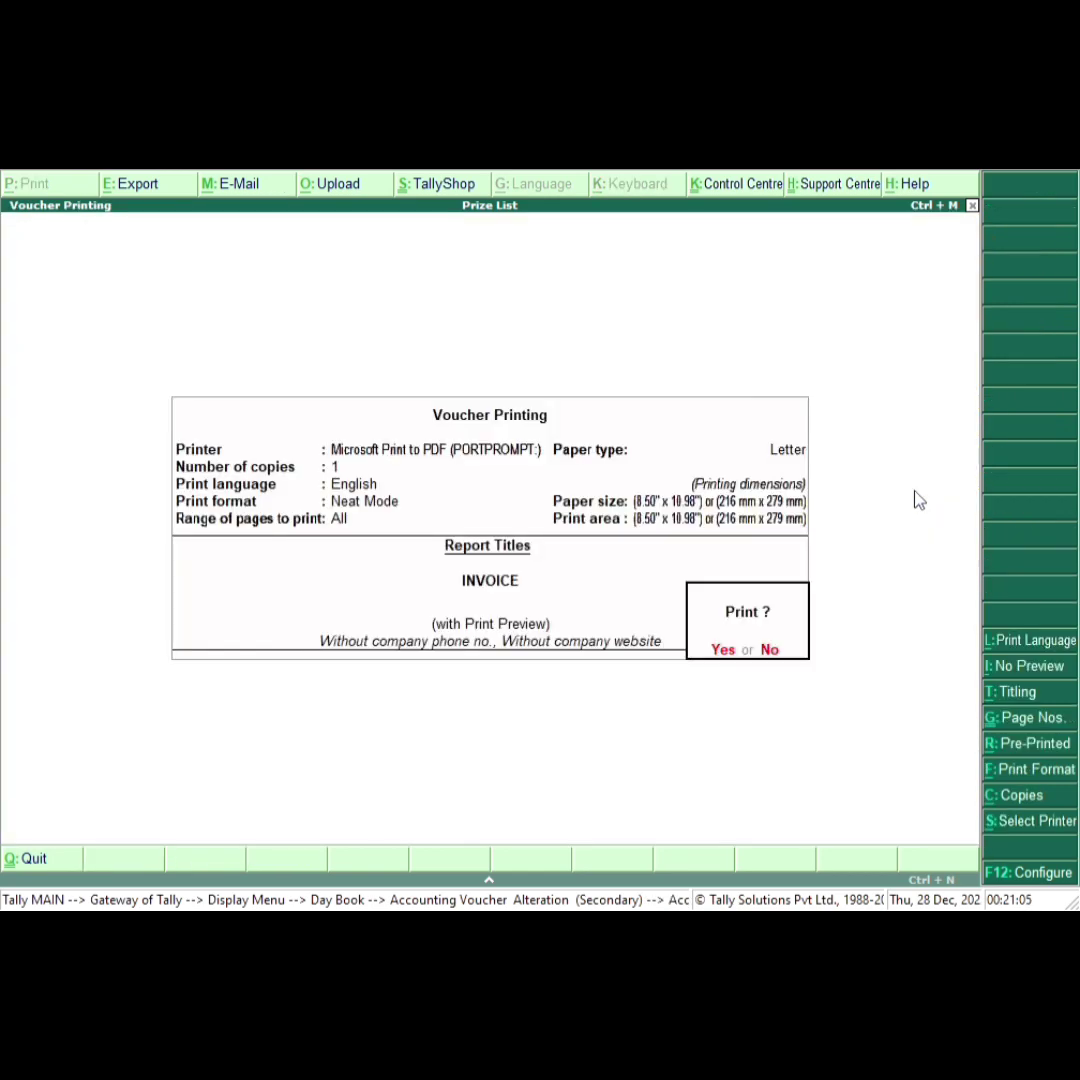
key("Return")
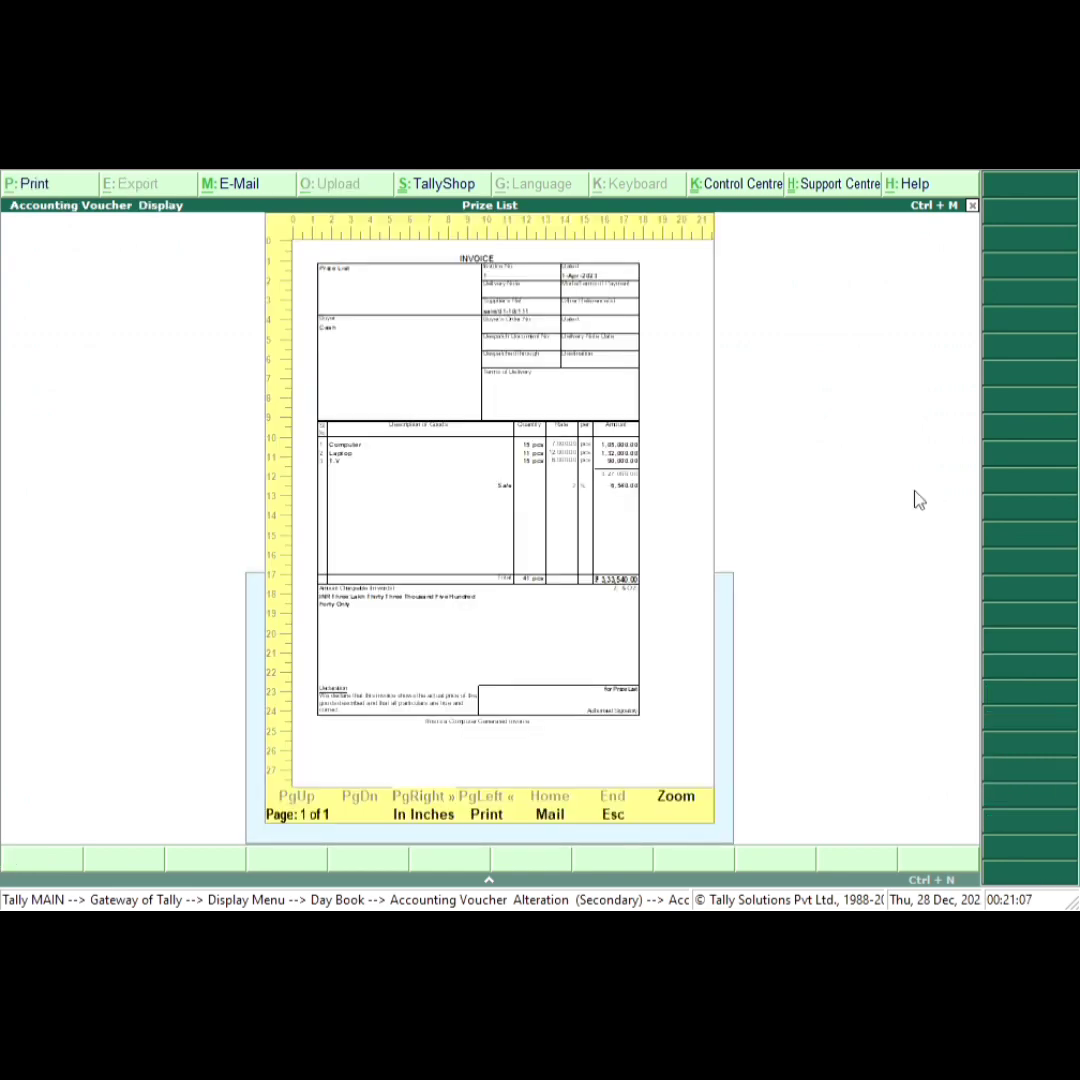
left_click(675, 798)
scroll(670, 660, "down", 2)
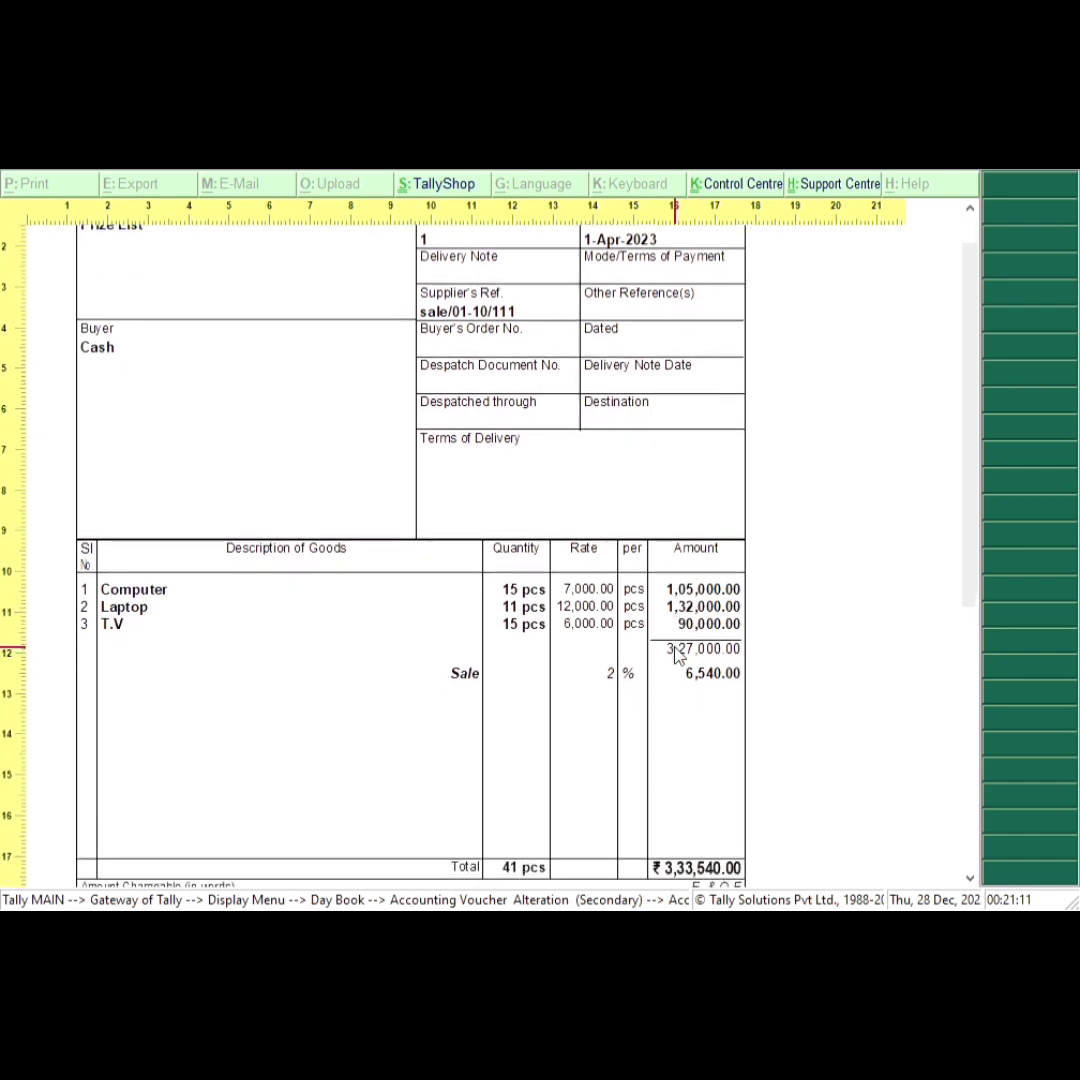
scroll(676, 660, "down", 1)
scroll(660, 745, "up", 1)
scroll(655, 740, "up", 1)
scroll(658, 767, "down", 3)
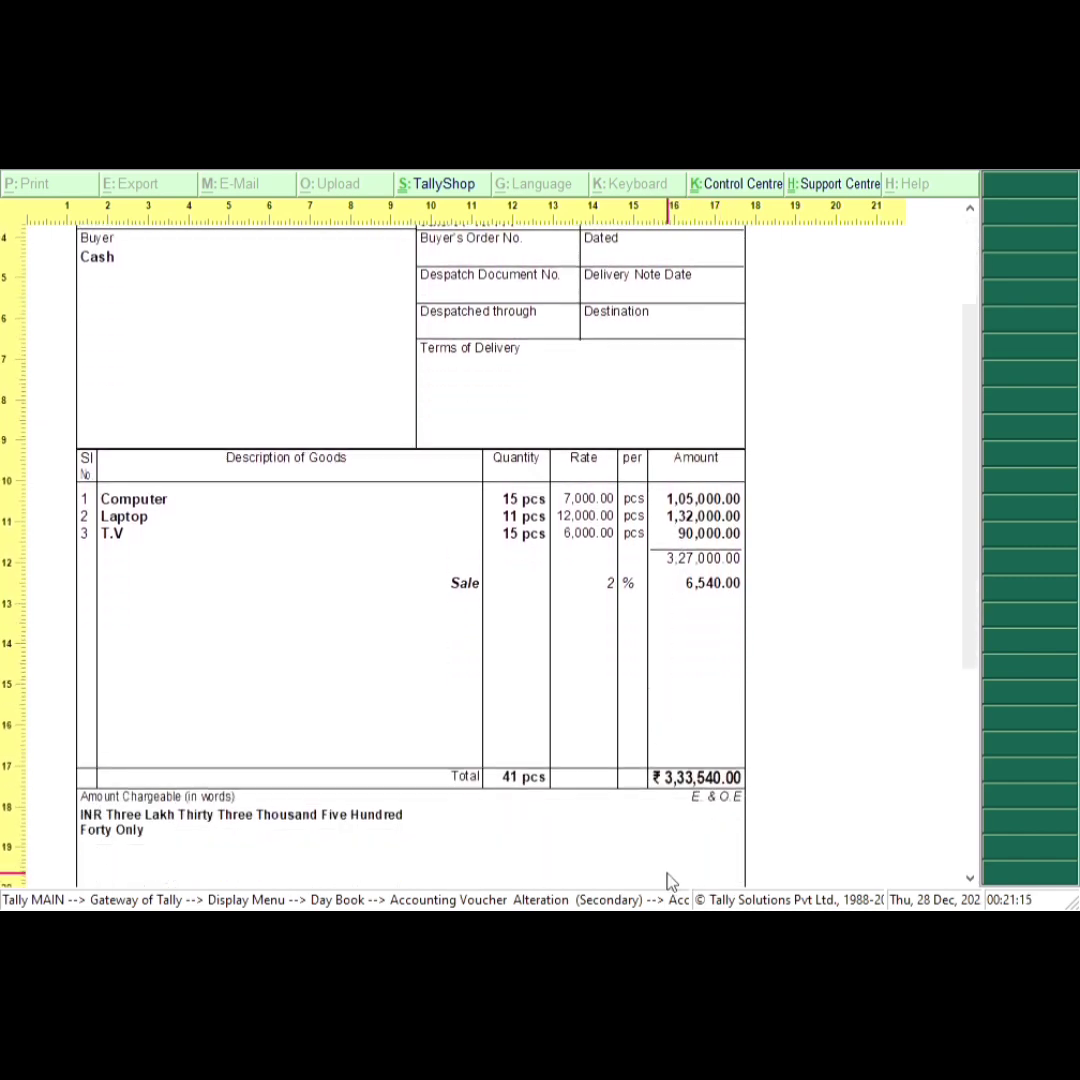
scroll(665, 860, "down", 1)
scroll(610, 795, "down", 1)
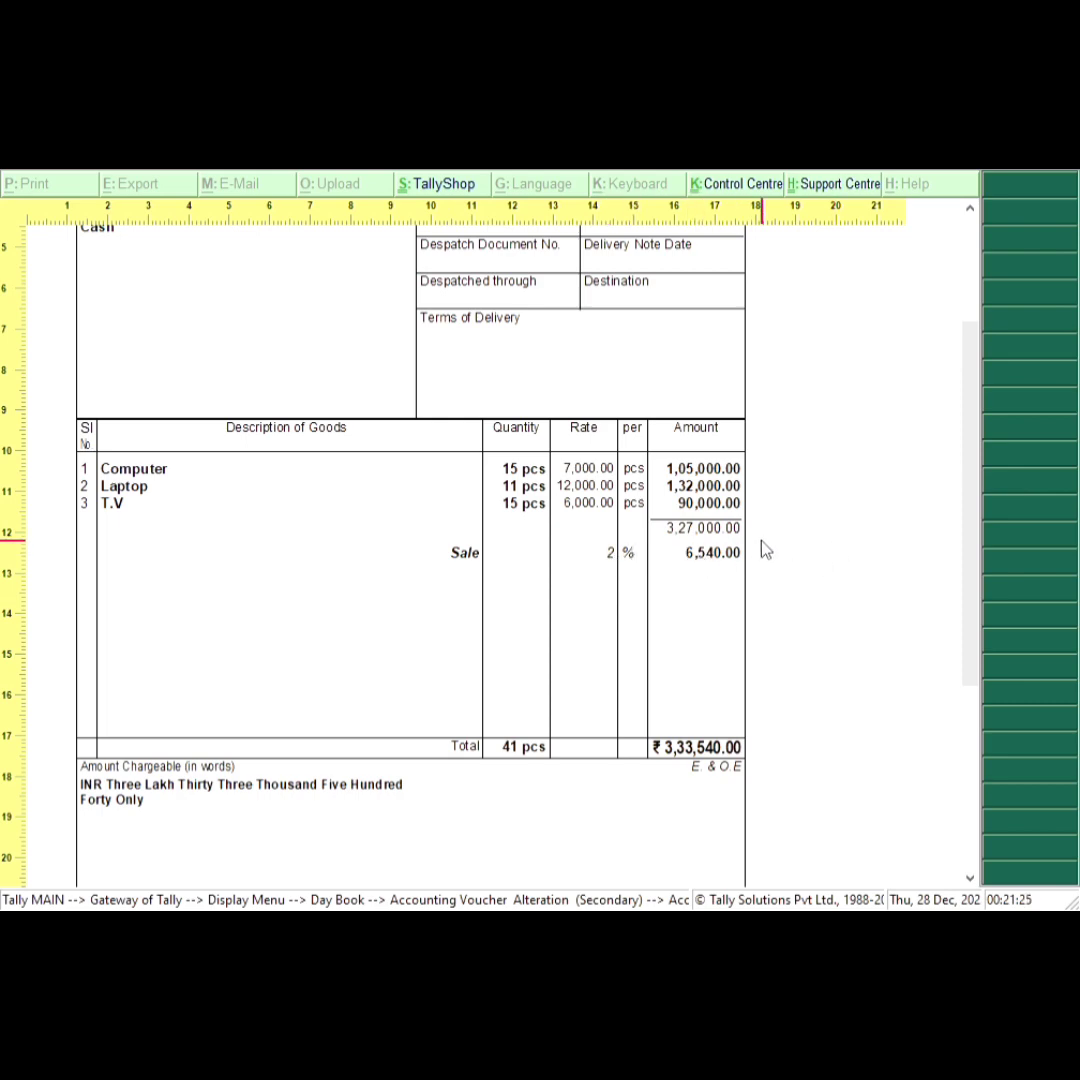
key("alt+z")
key("Escape")
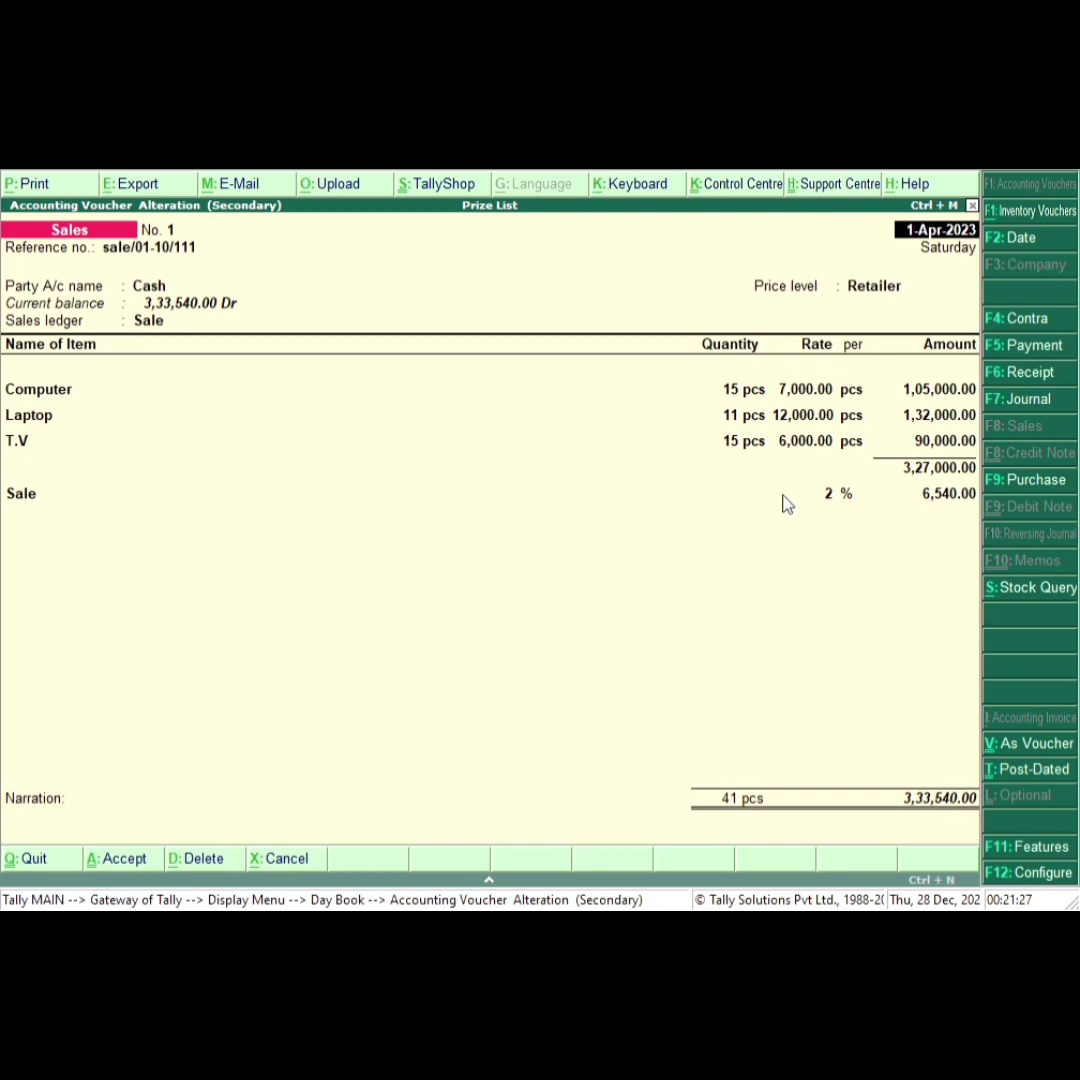